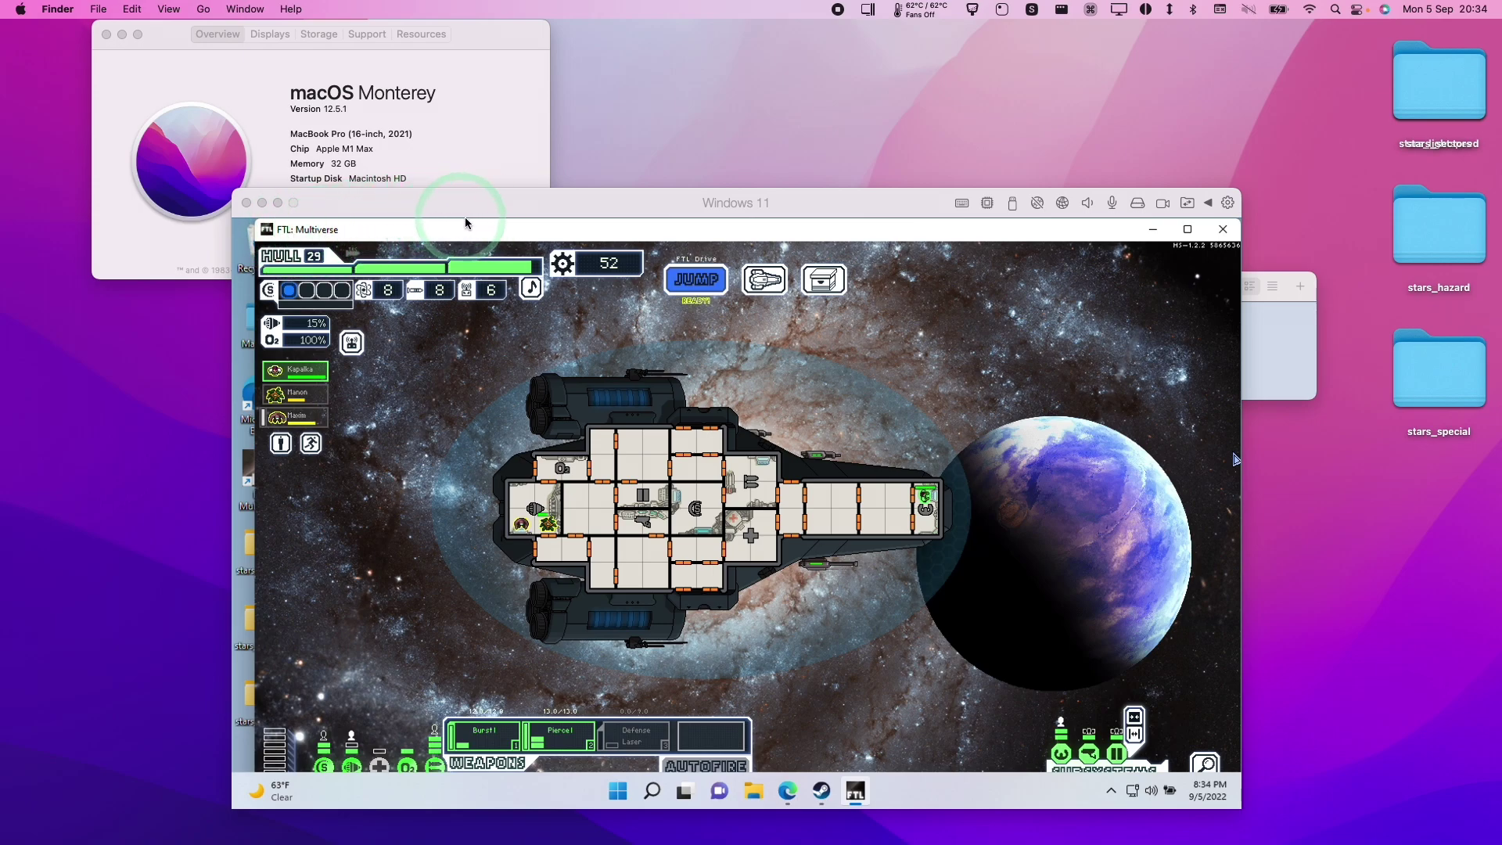
Bring the Windows 11 VM forward and show About Parallels Desktop, version 18.0.0
left_click(391, 205)
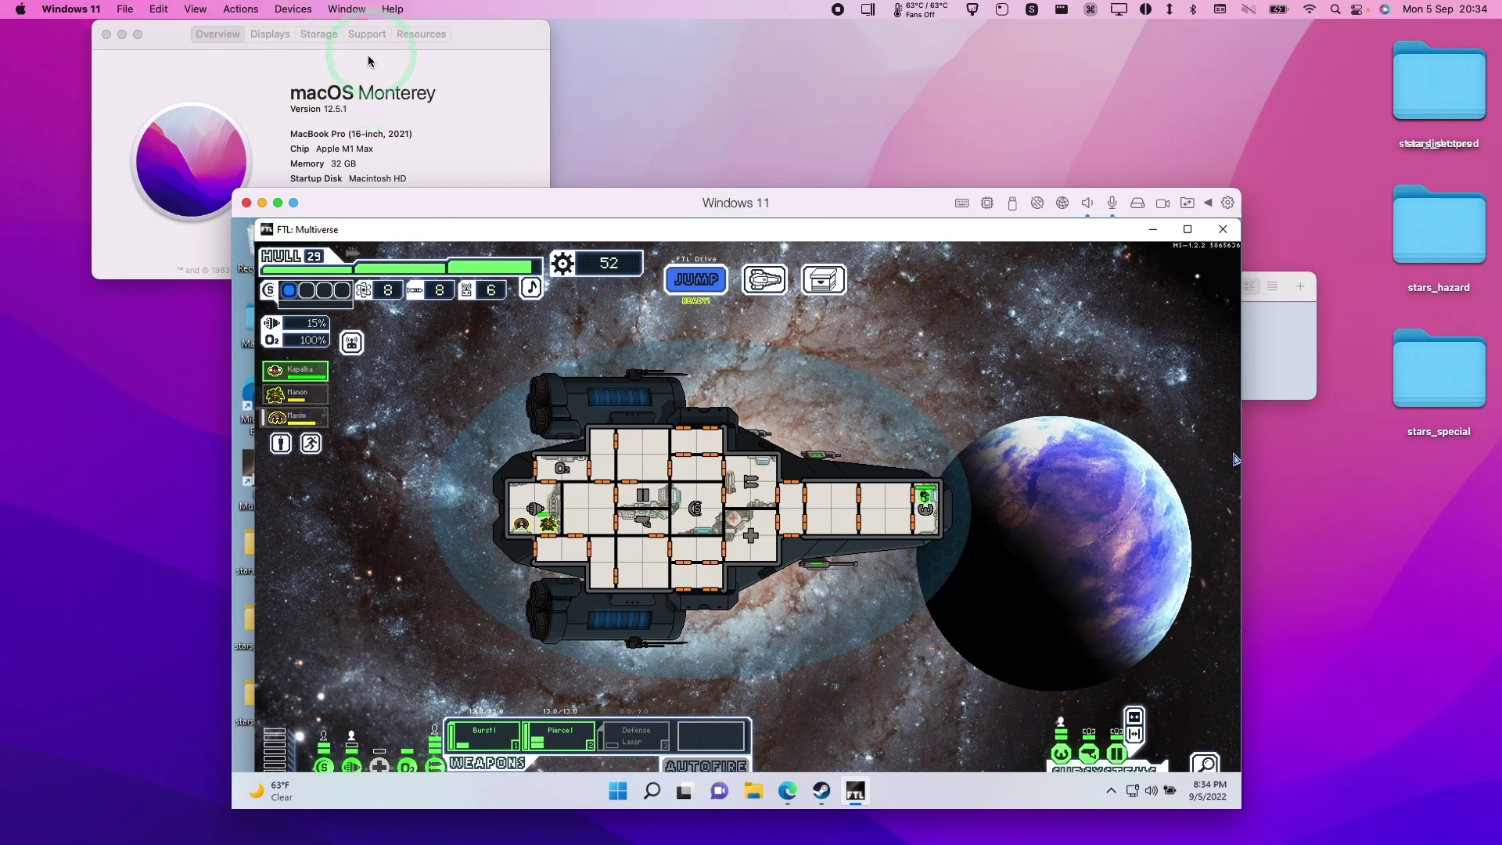
left_click(99, 10)
left_click(133, 26)
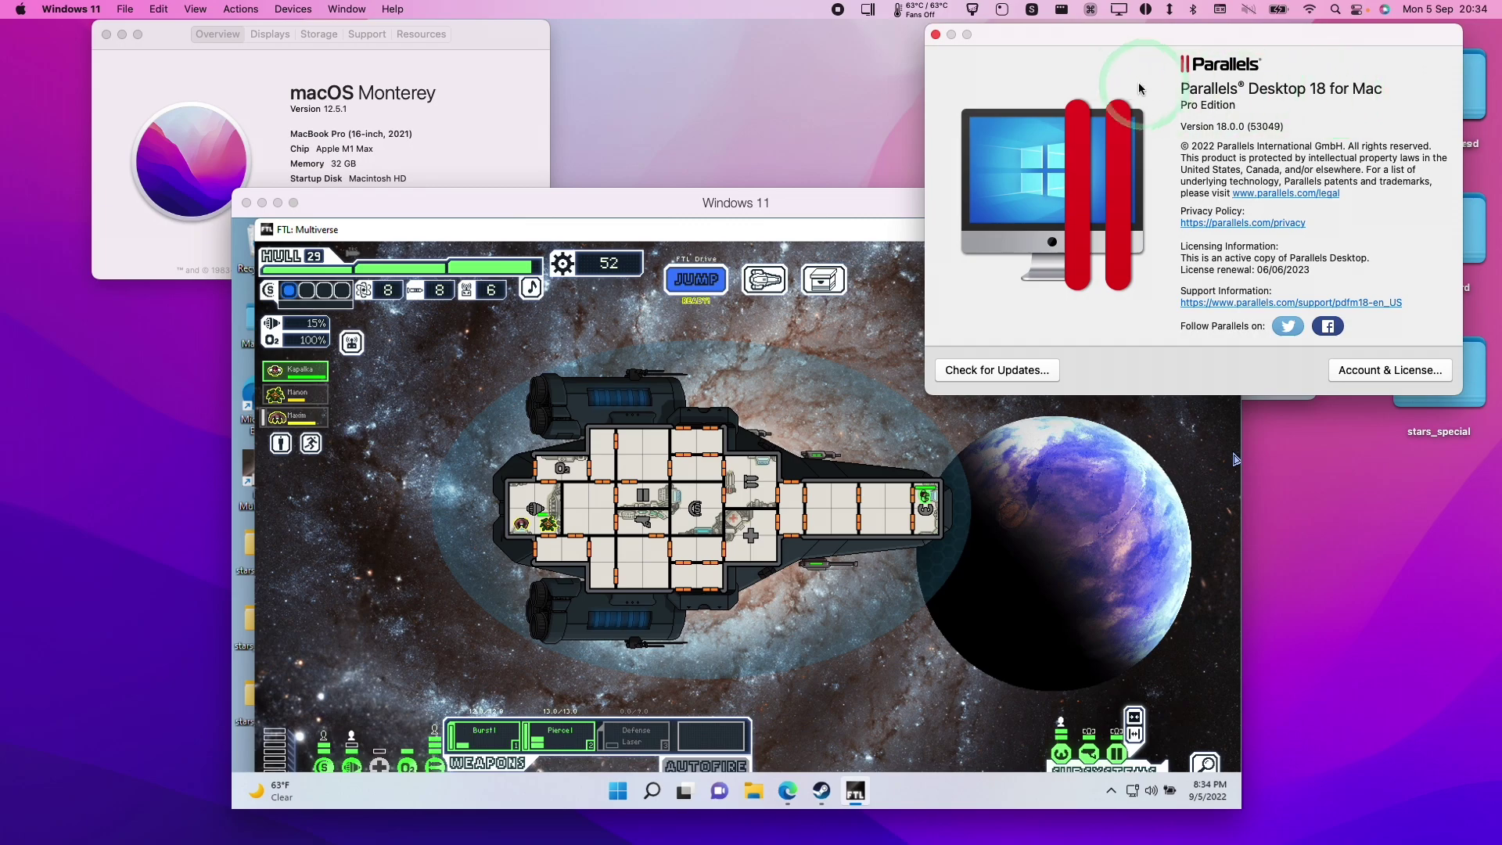
Hand input control to the FTL game and release it back to the Mac with Ctrl+Alt, twice
left_click(882, 188)
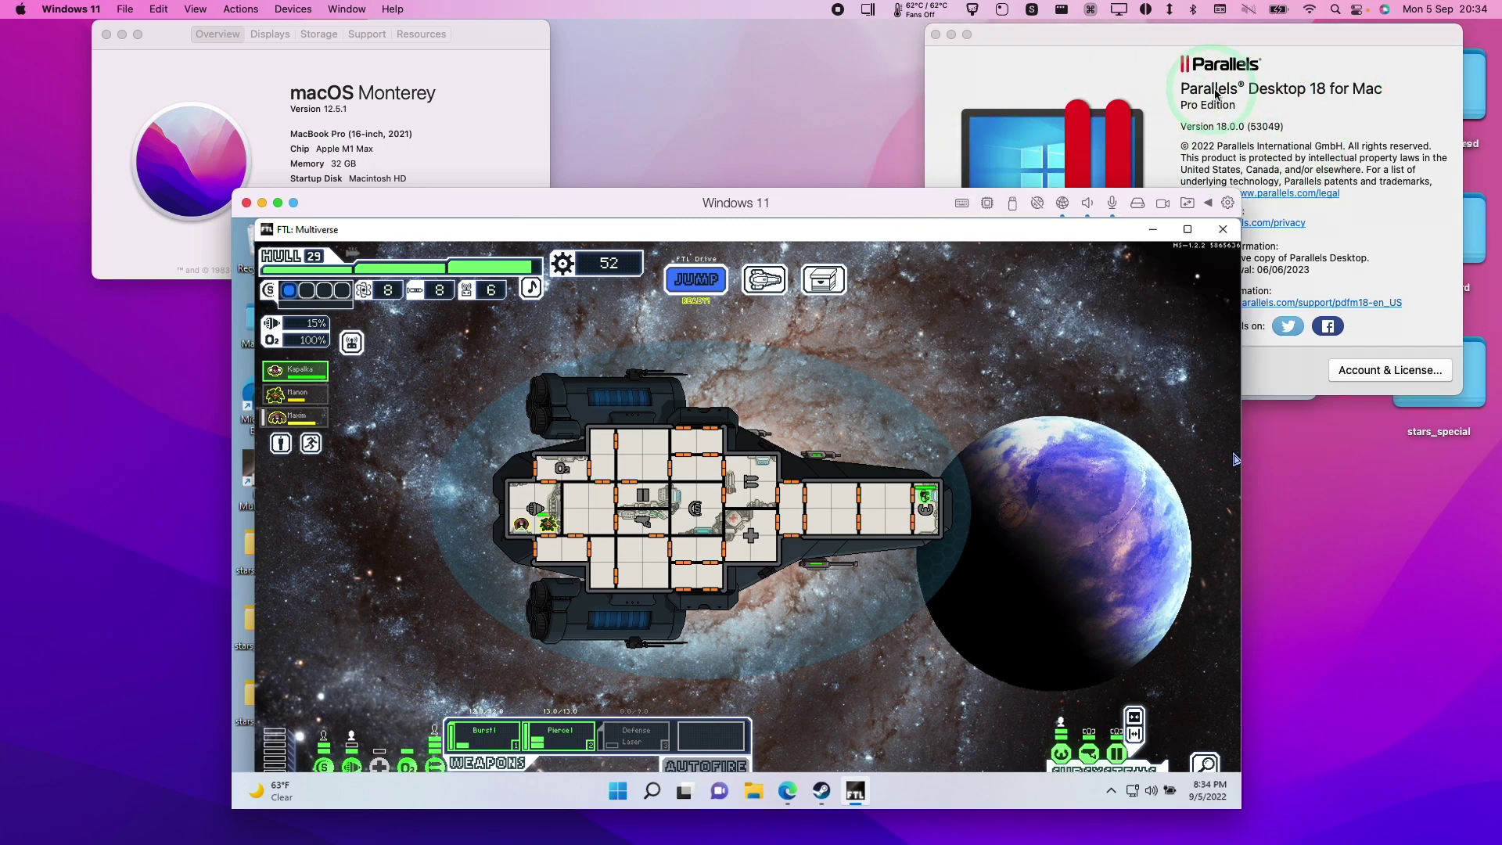
left_click(838, 196)
left_click(323, 223)
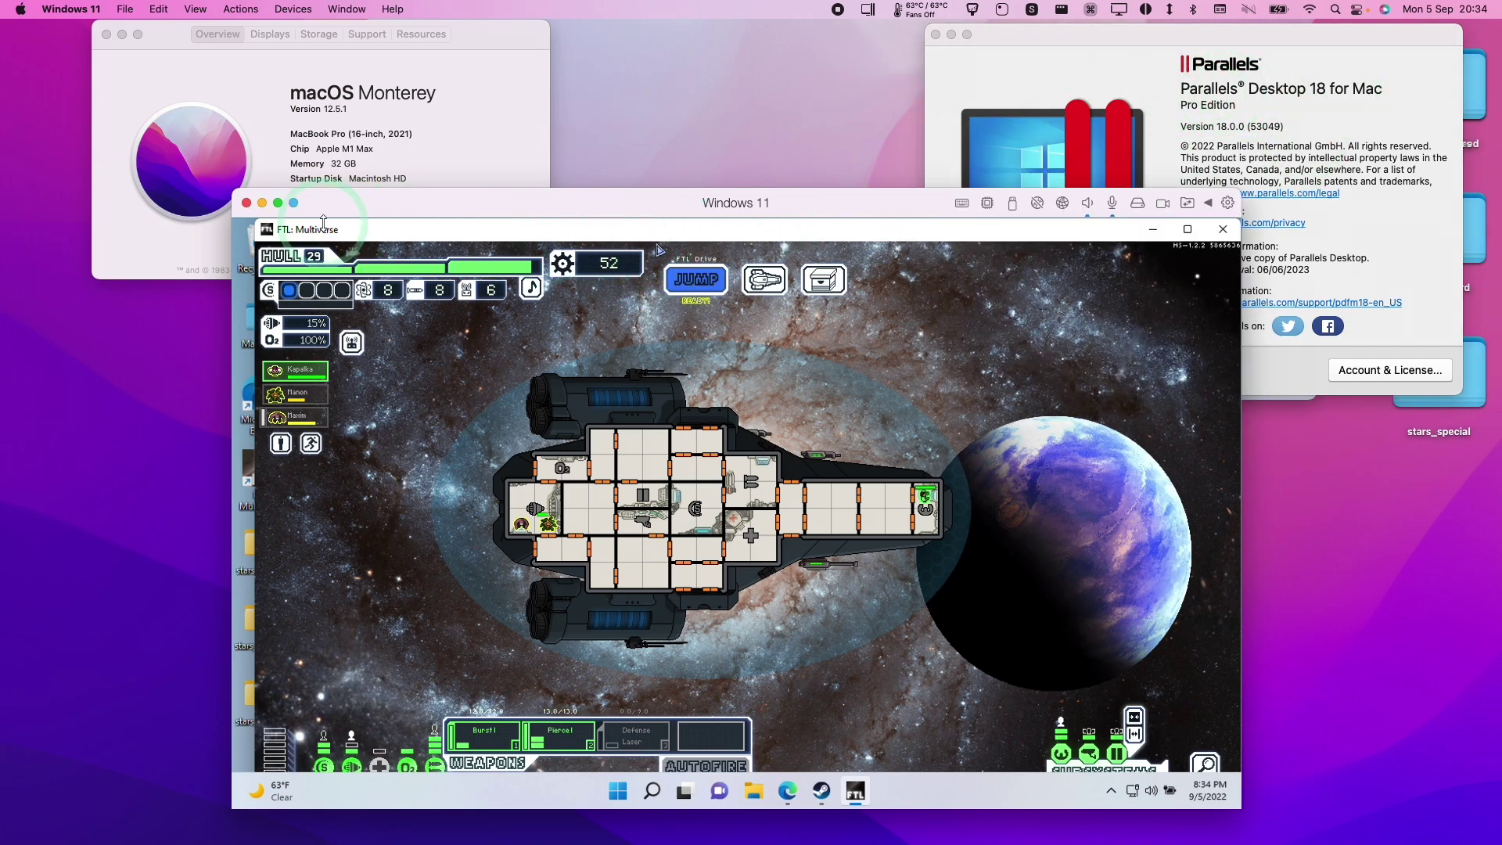
left_click(383, 300)
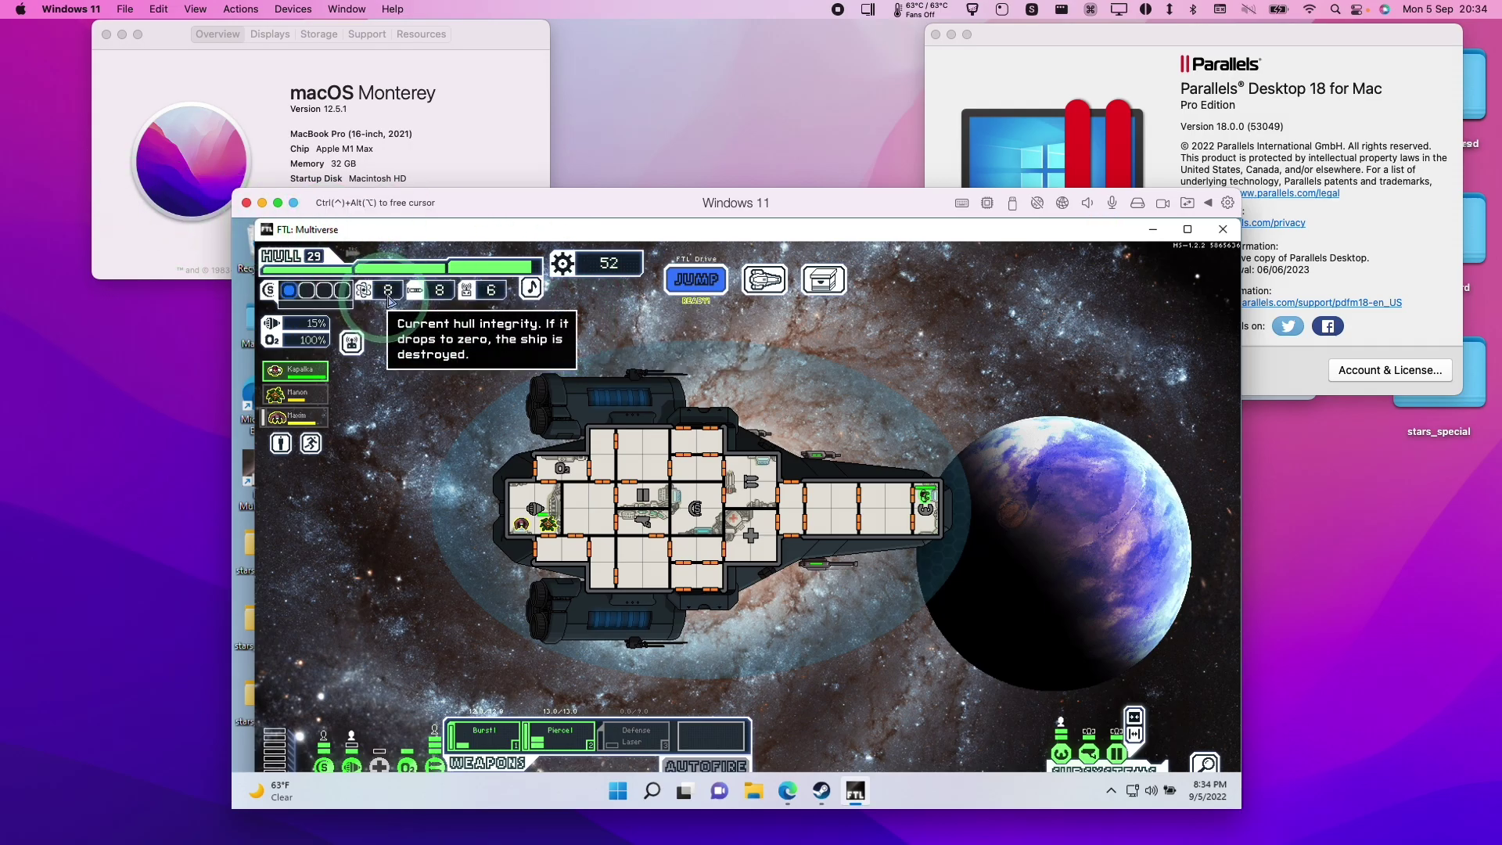
key("ctrl+alt")
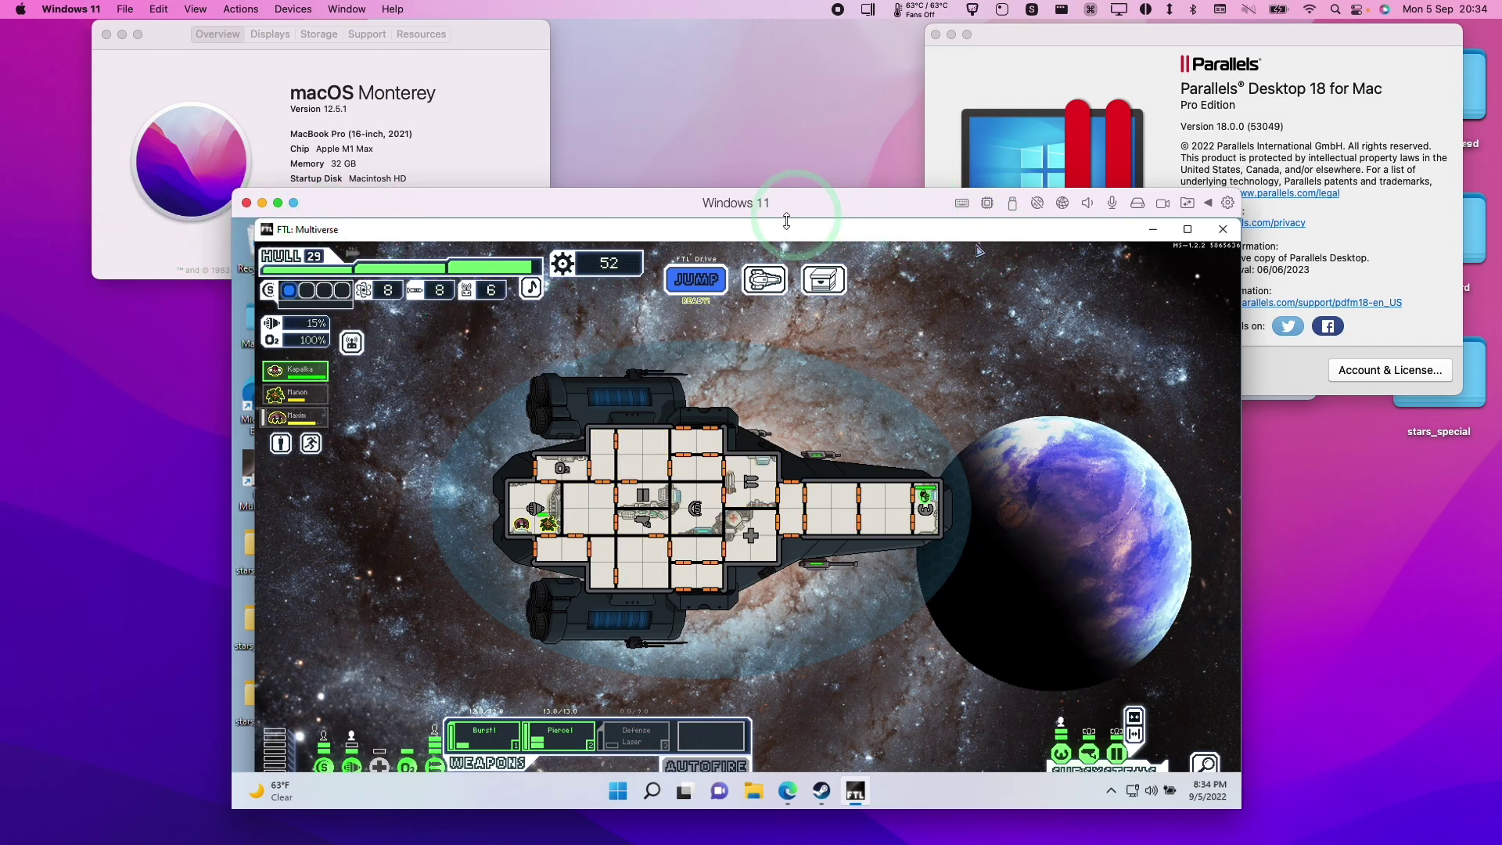
left_click(830, 316)
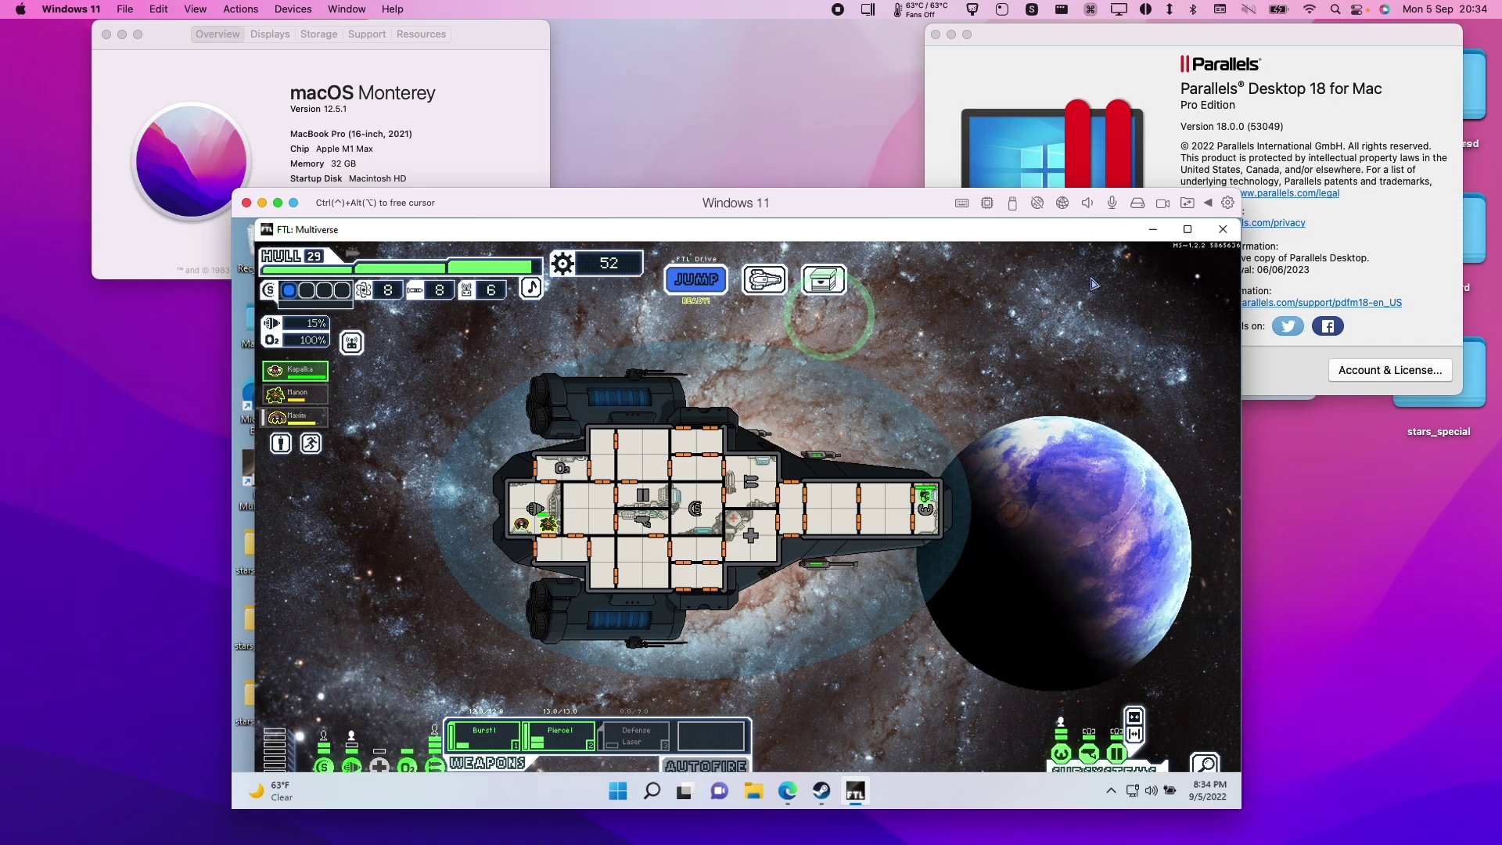
key("ctrl+alt")
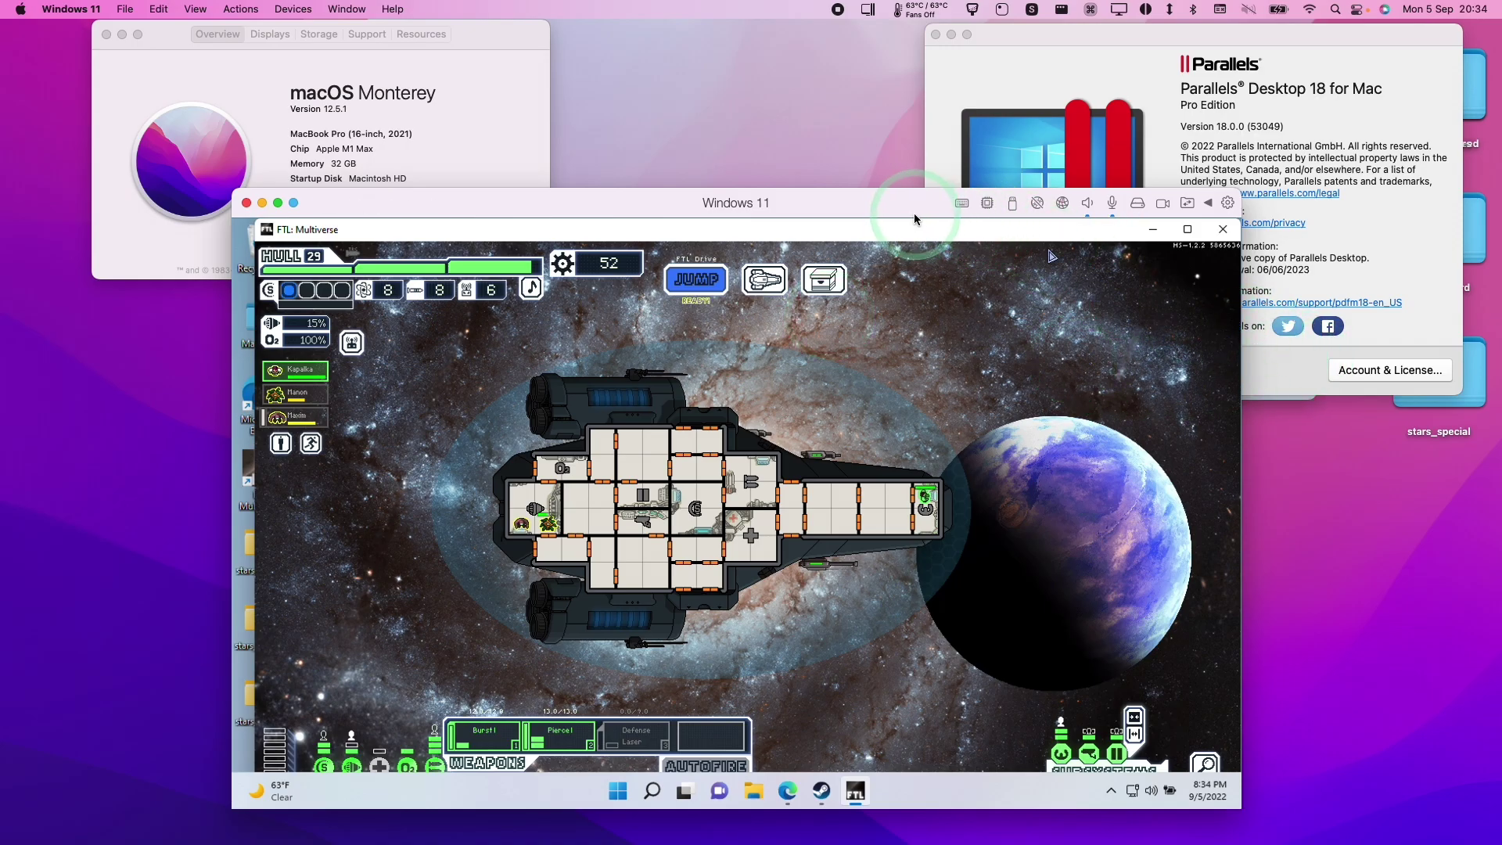
Minimize FTL: Multiverse to the Windows desktop and restore it from the taskbar
left_click(964, 119)
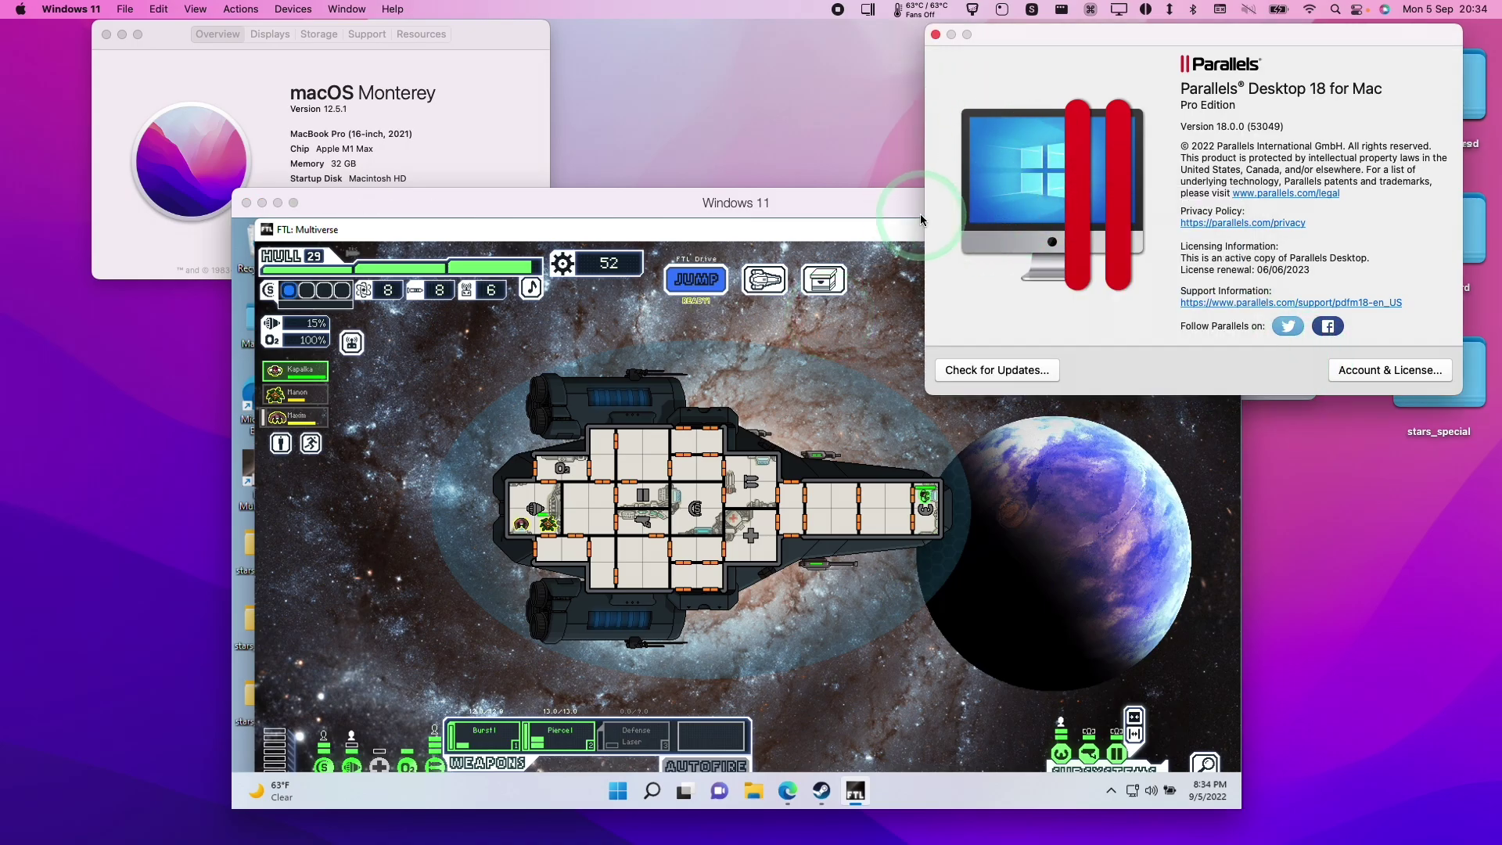
left_click(889, 191)
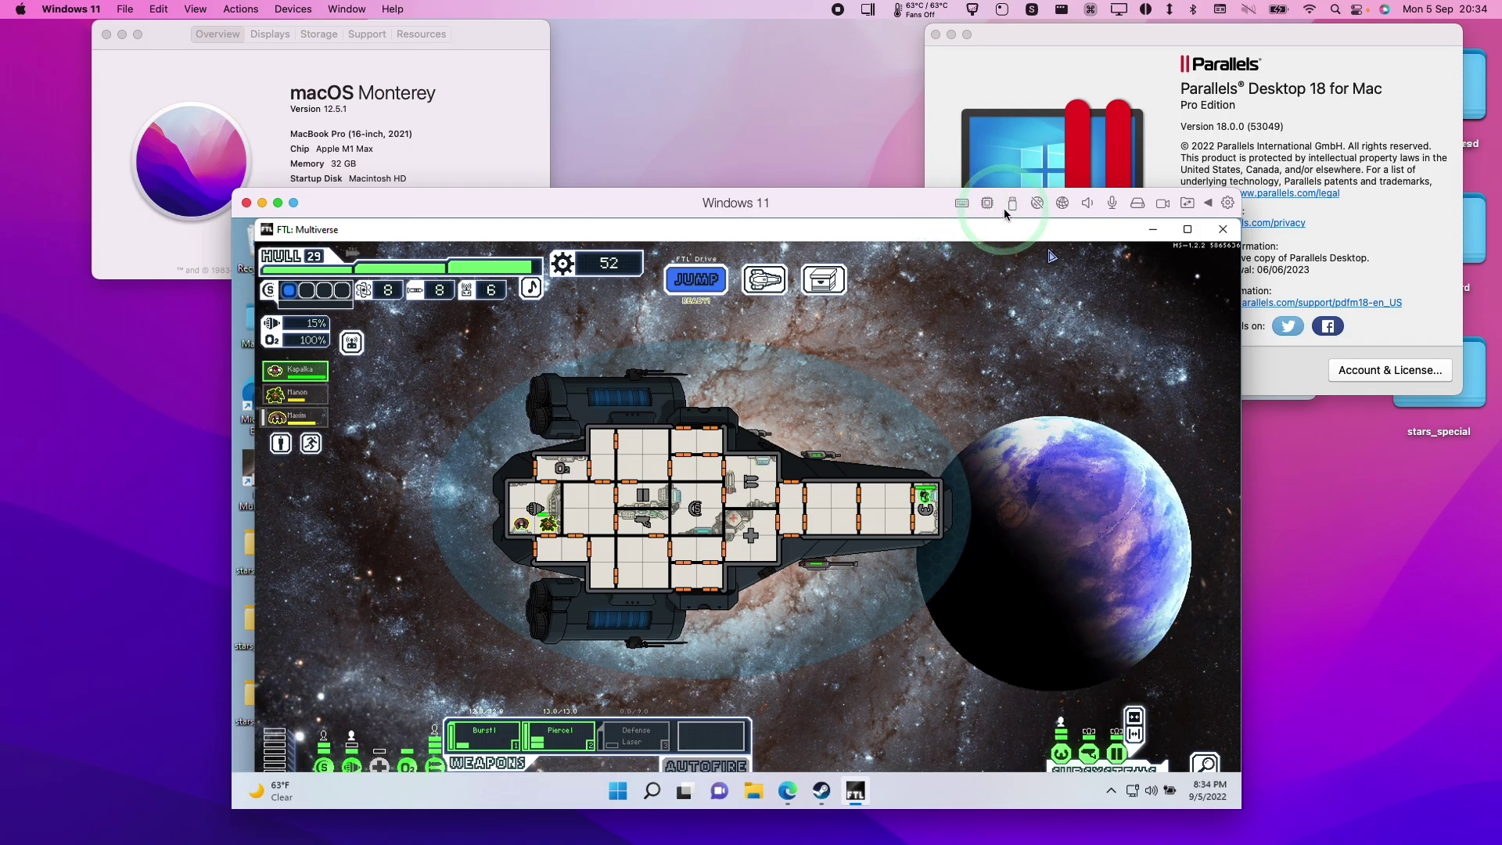
left_click(919, 249)
left_click(1153, 230)
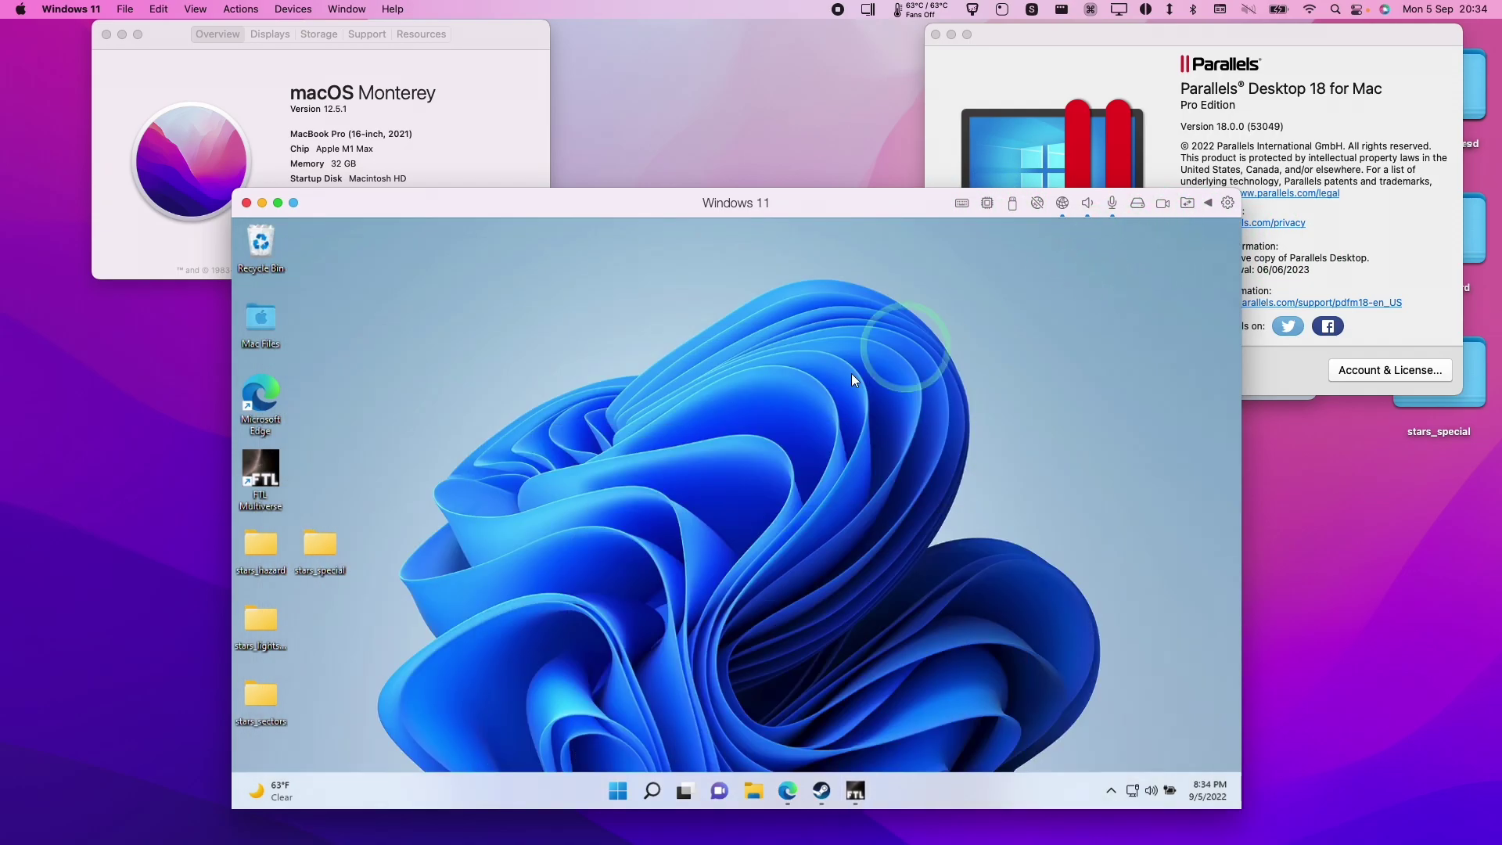
left_click(310, 501)
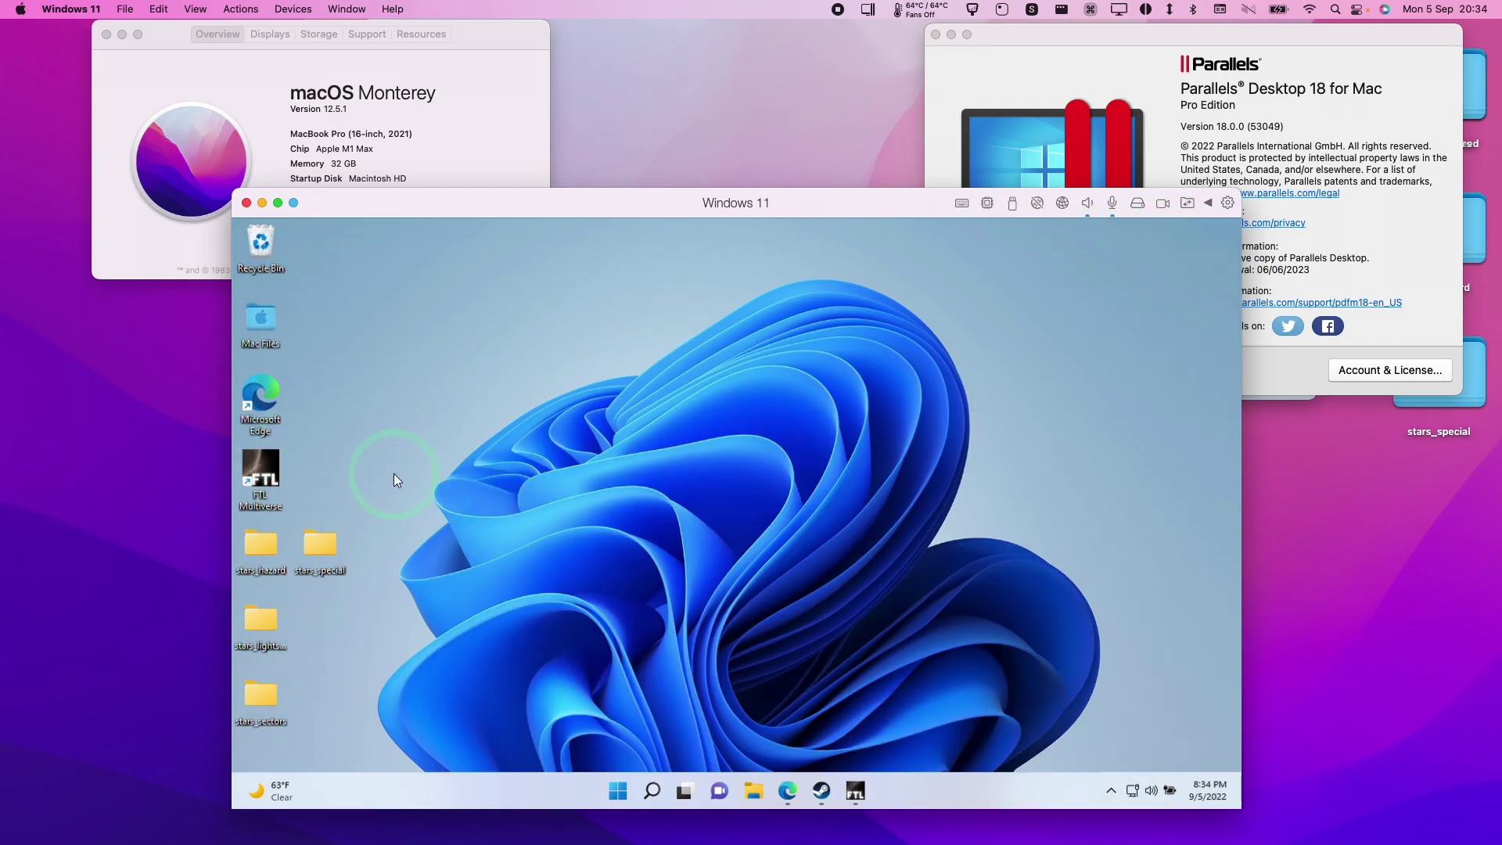
left_click(856, 791)
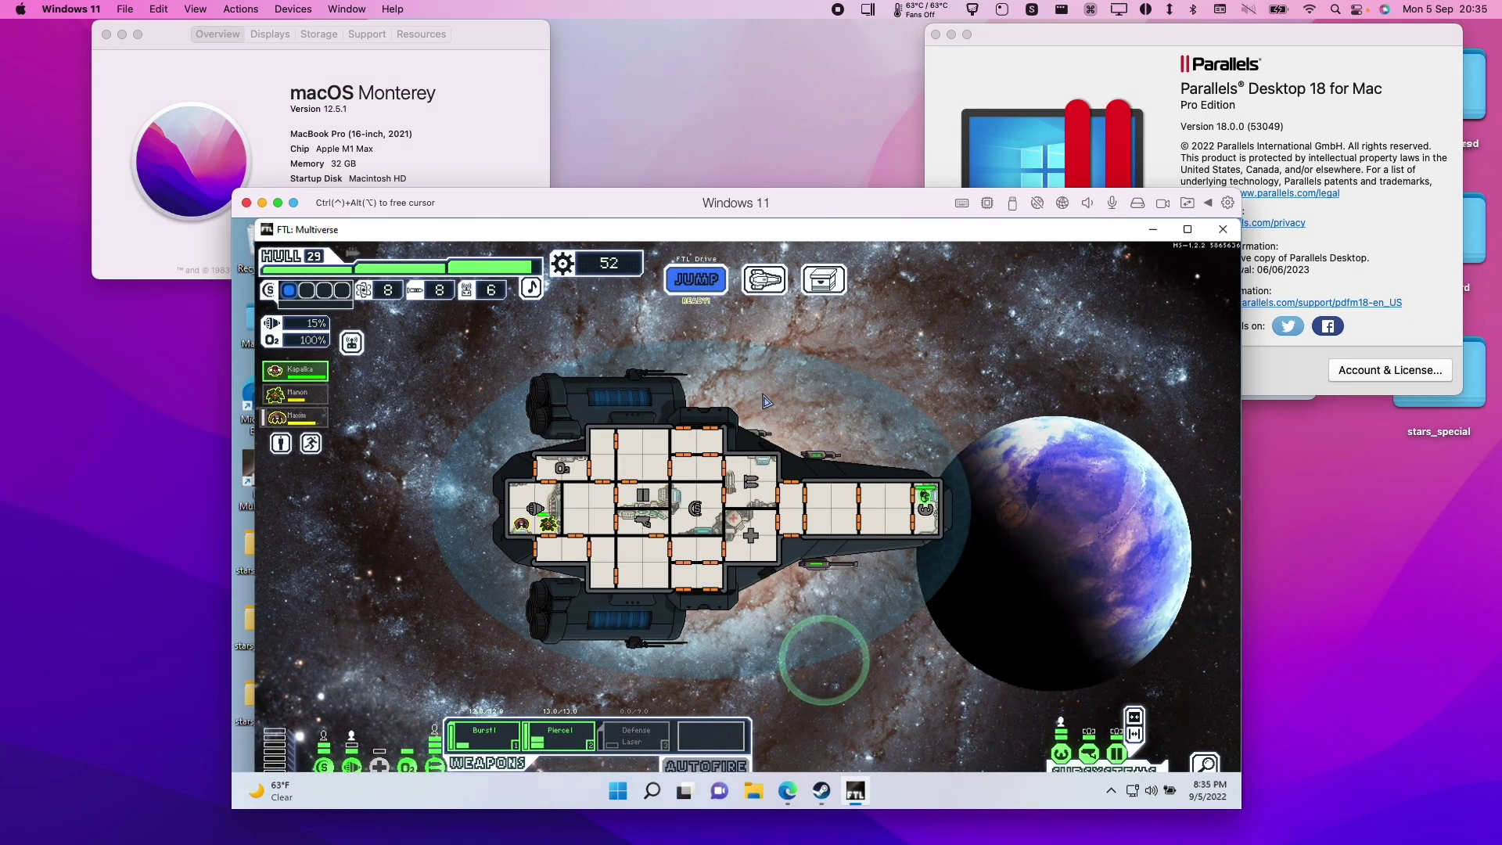
left_click(1144, 646)
Read through the Reddit post 'Any way to make it run better with Parallels on M1 max?'
key("super+Tab")
left_click(404, 351)
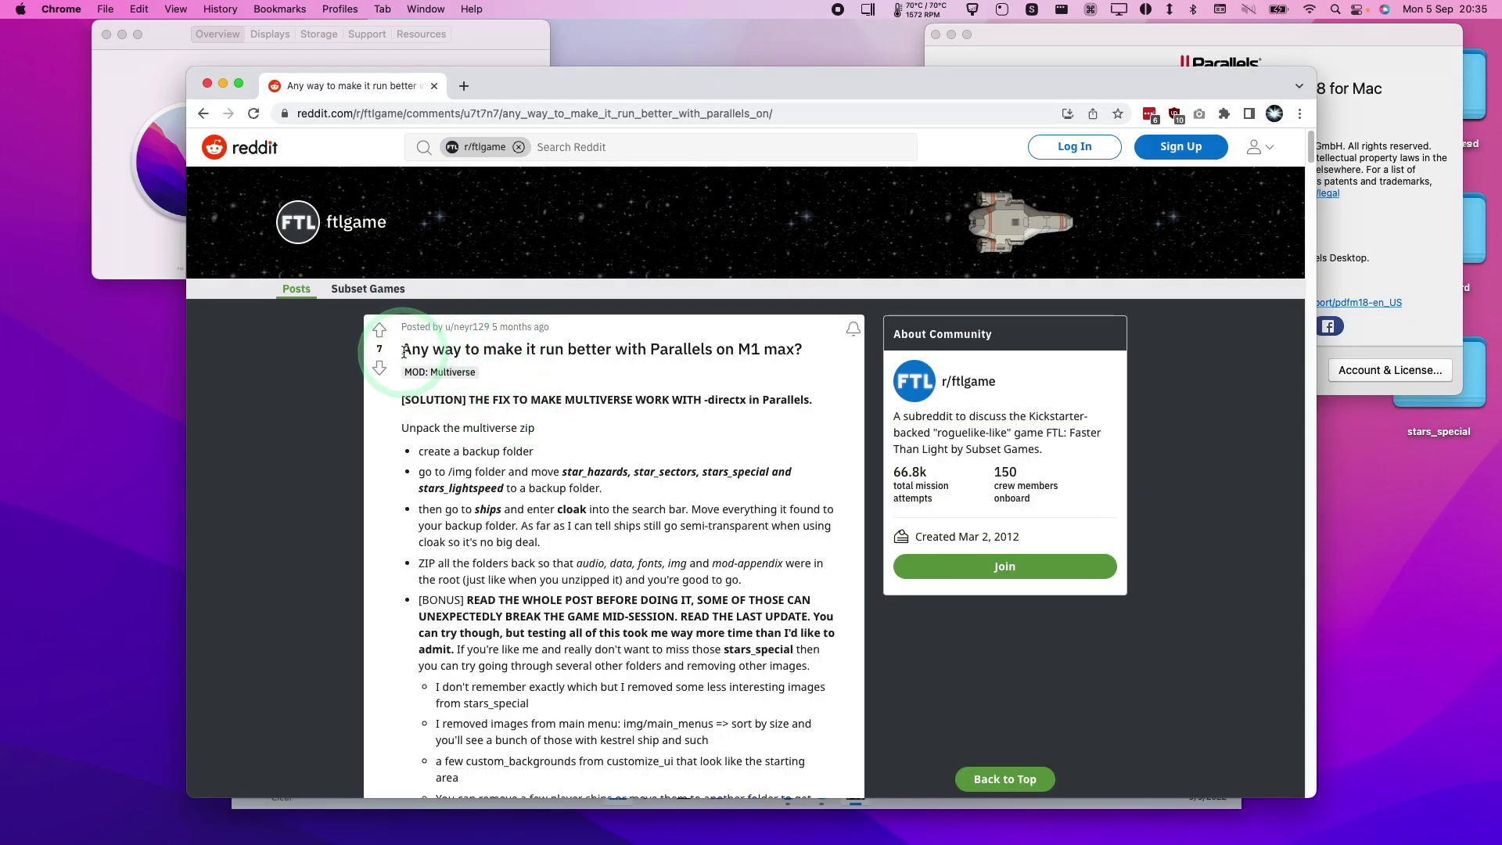
left_click(449, 374)
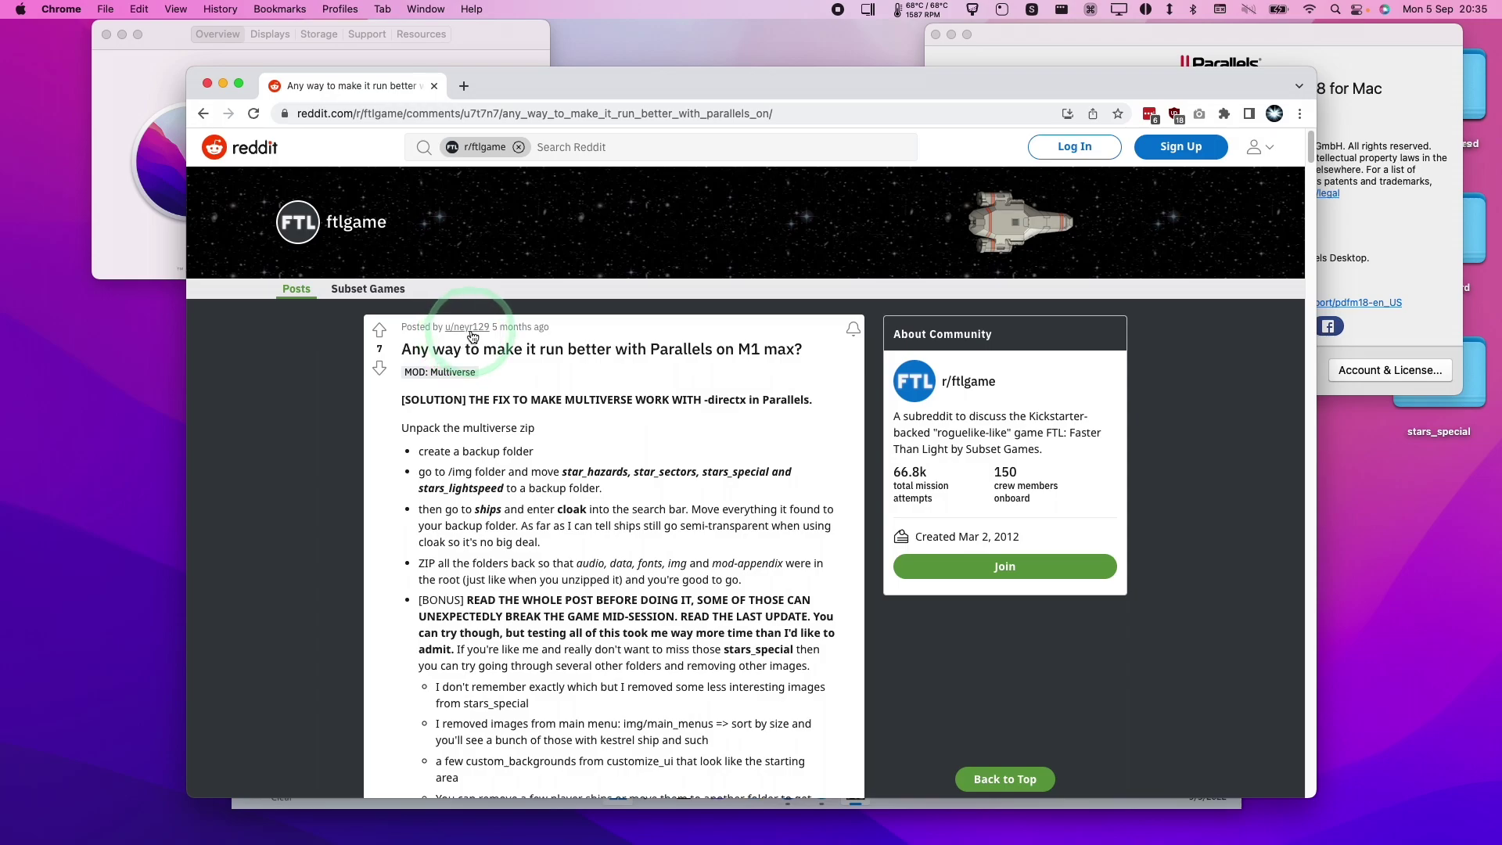
left_click(1313, 154)
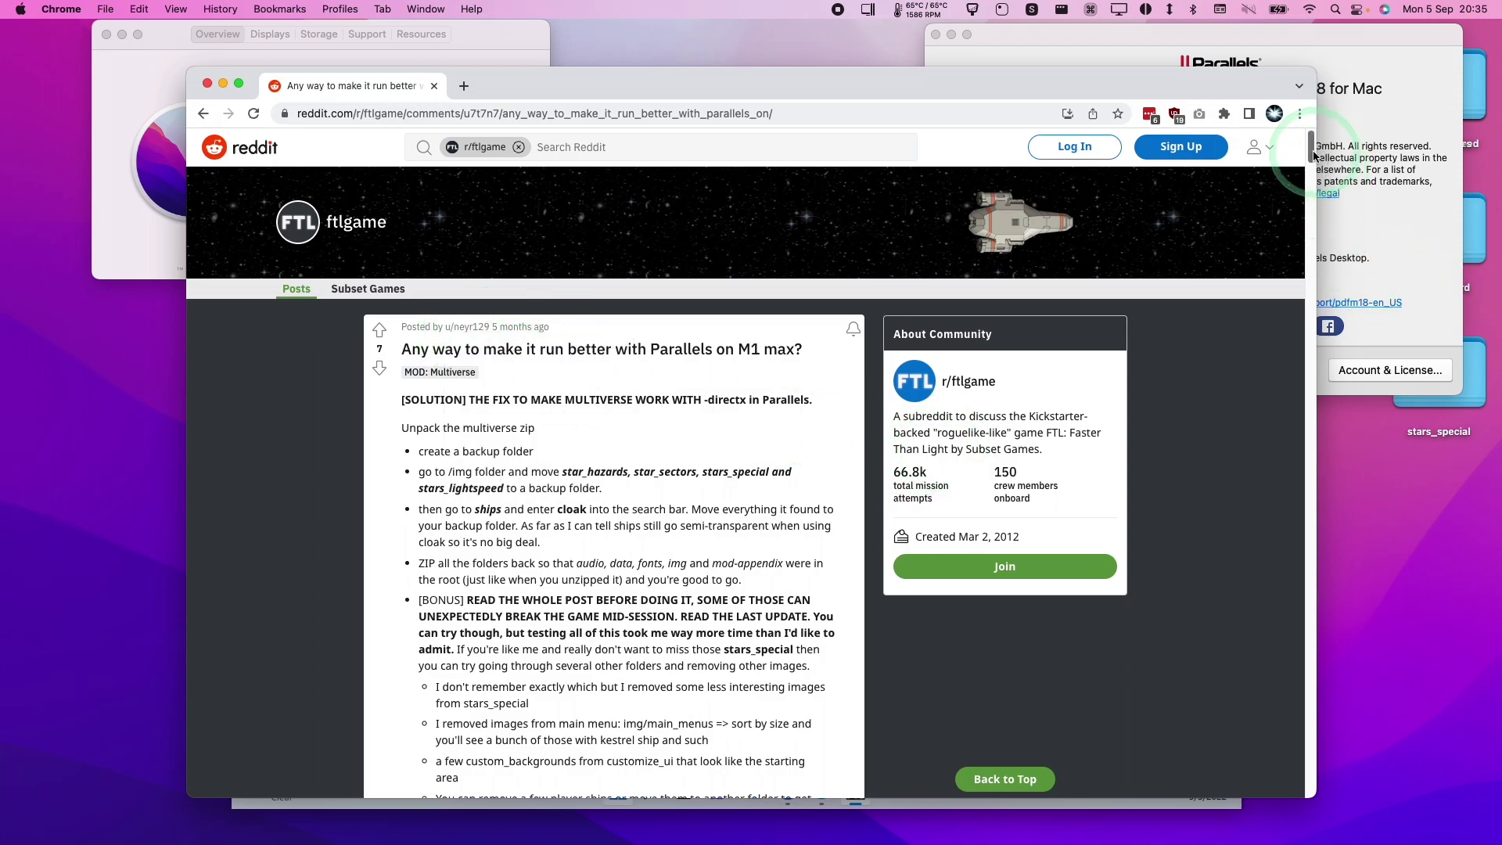
scroll(1312, 154, "down", 3)
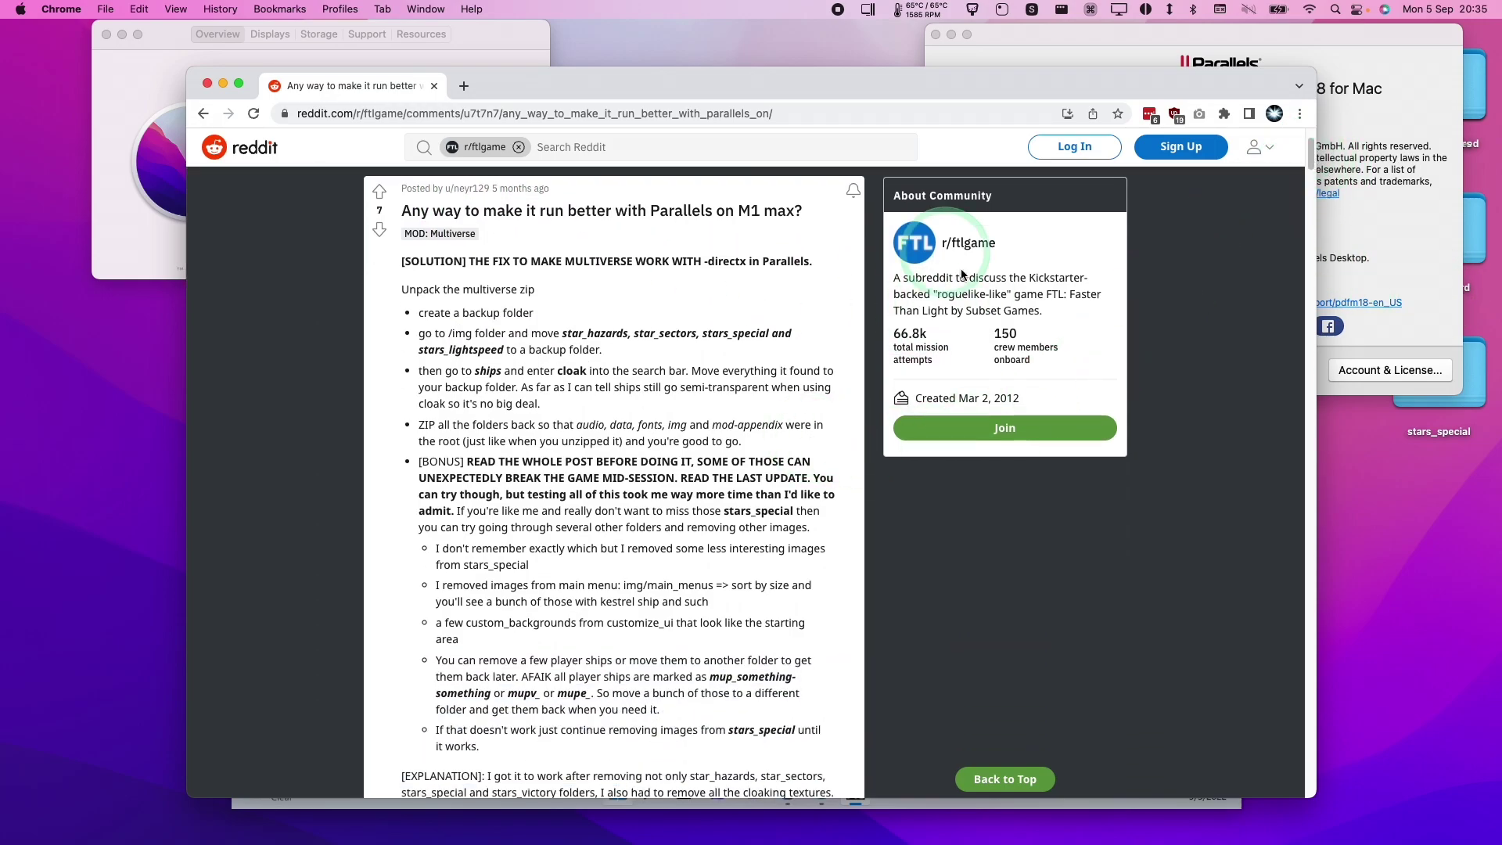
left_click(914, 424)
scroll(782, 438, "down", 2)
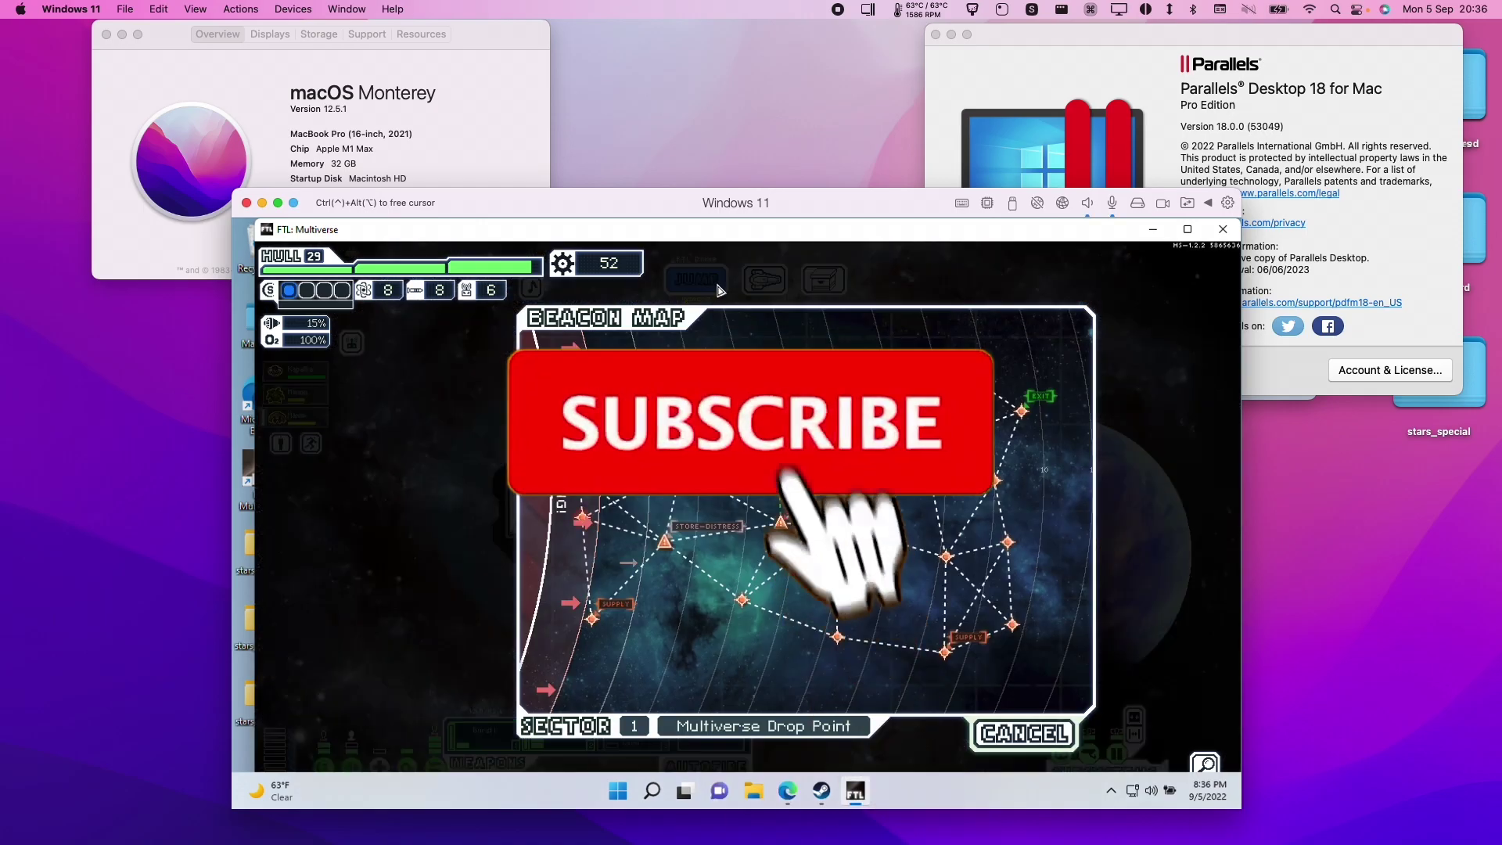
Jump the FTL ship to a new beacon on the Sector 1 map
left_click(946, 557)
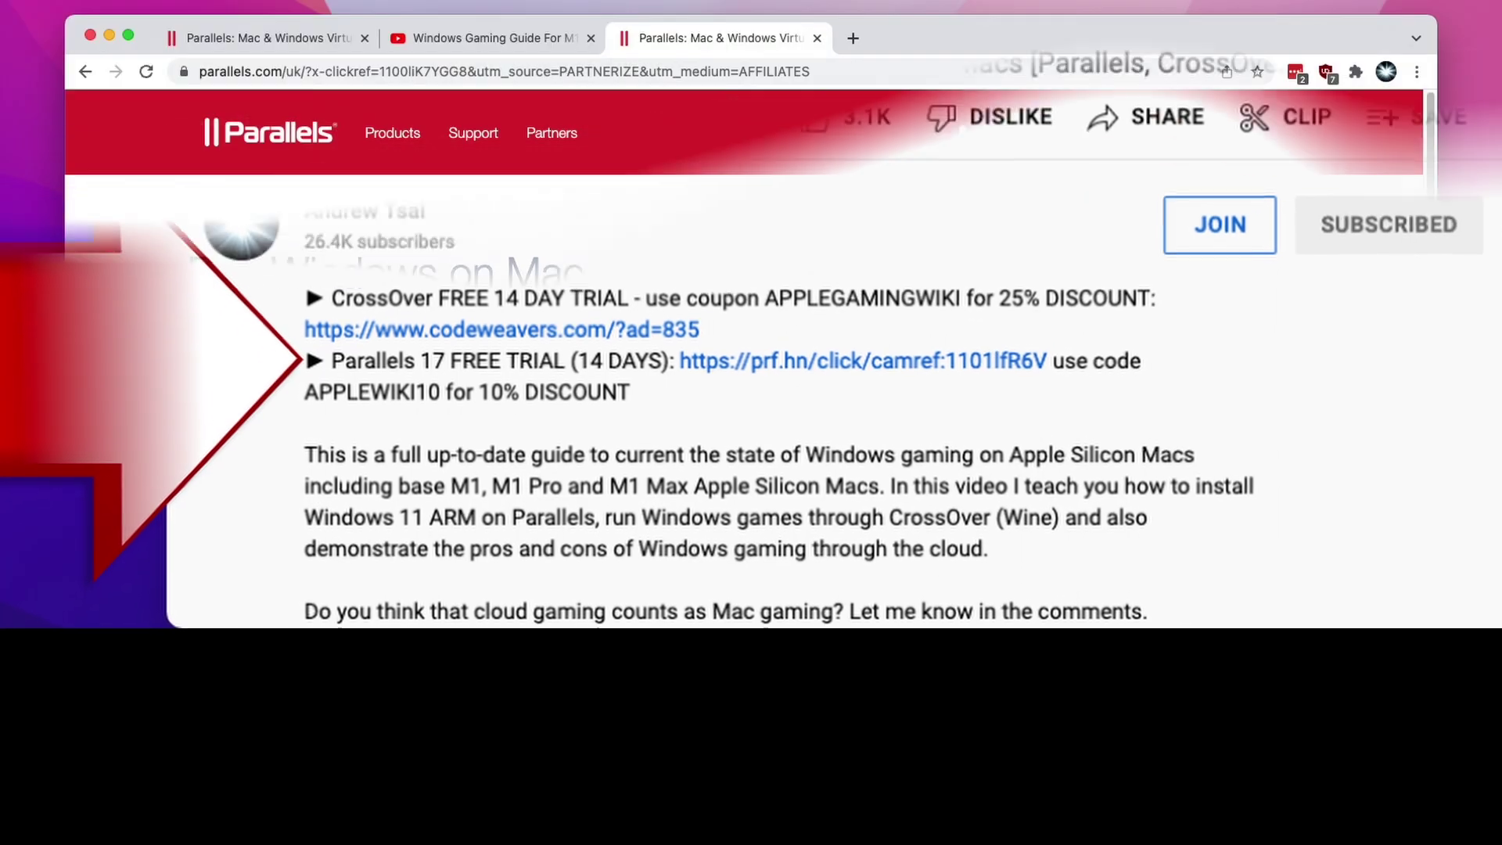
Add a new Pro Edition licence to the cart and apply the pasted coupon, giving £71.99
left_click(458, 565)
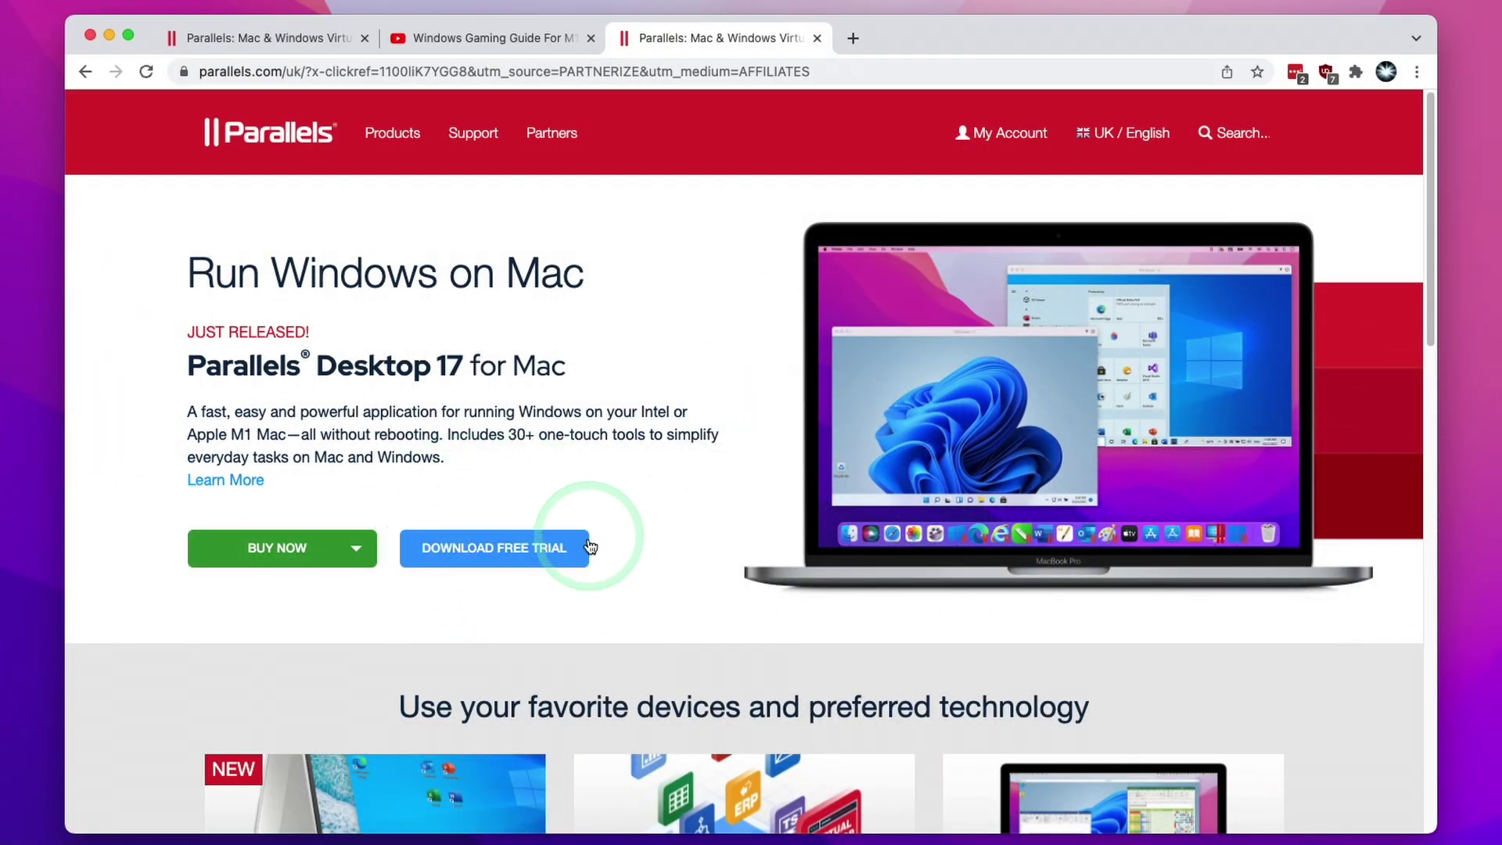
left_click(285, 557)
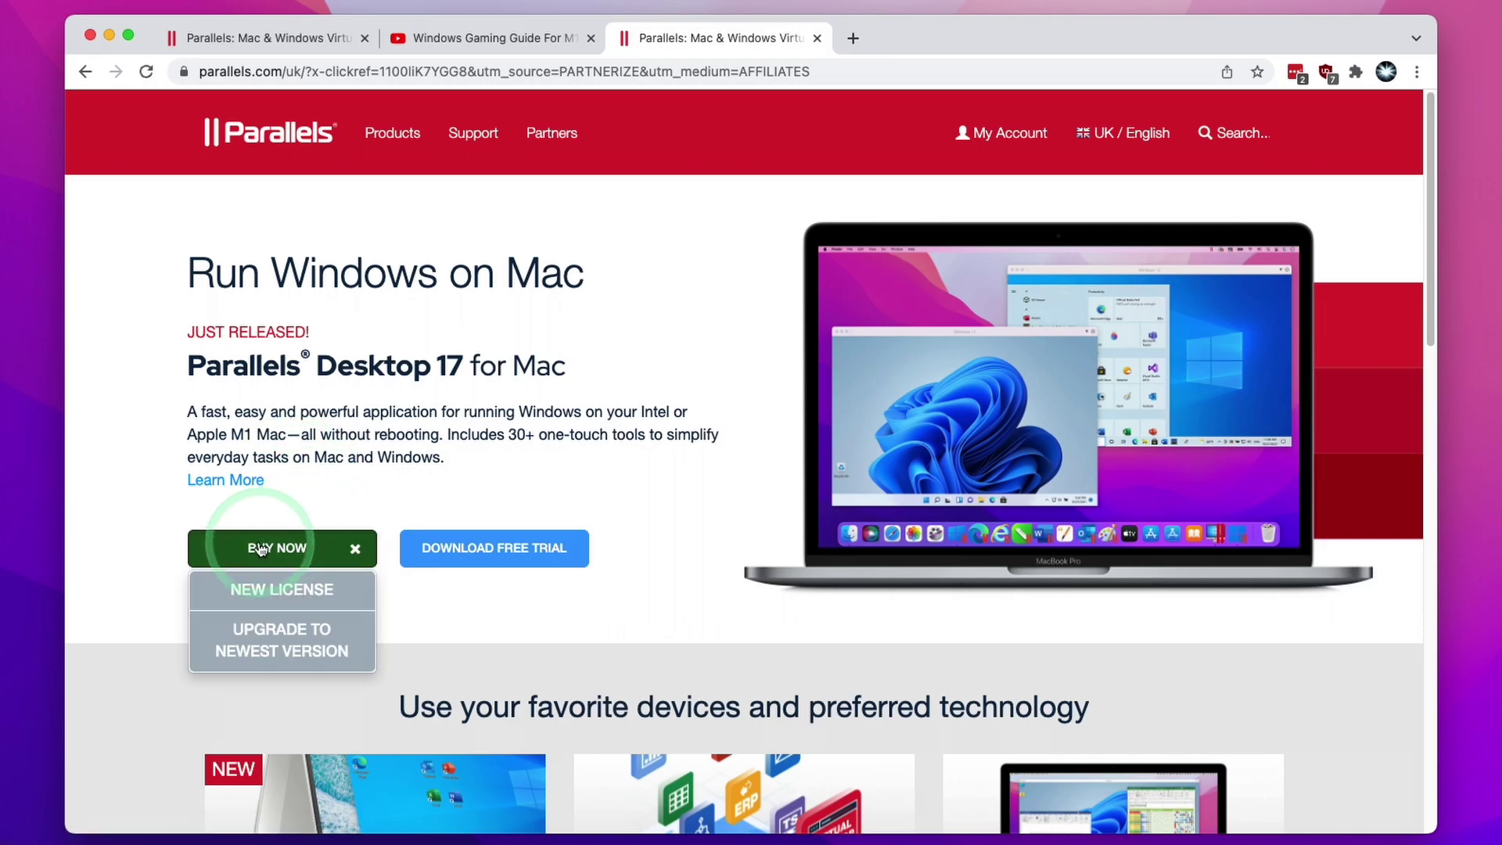
left_click(291, 593)
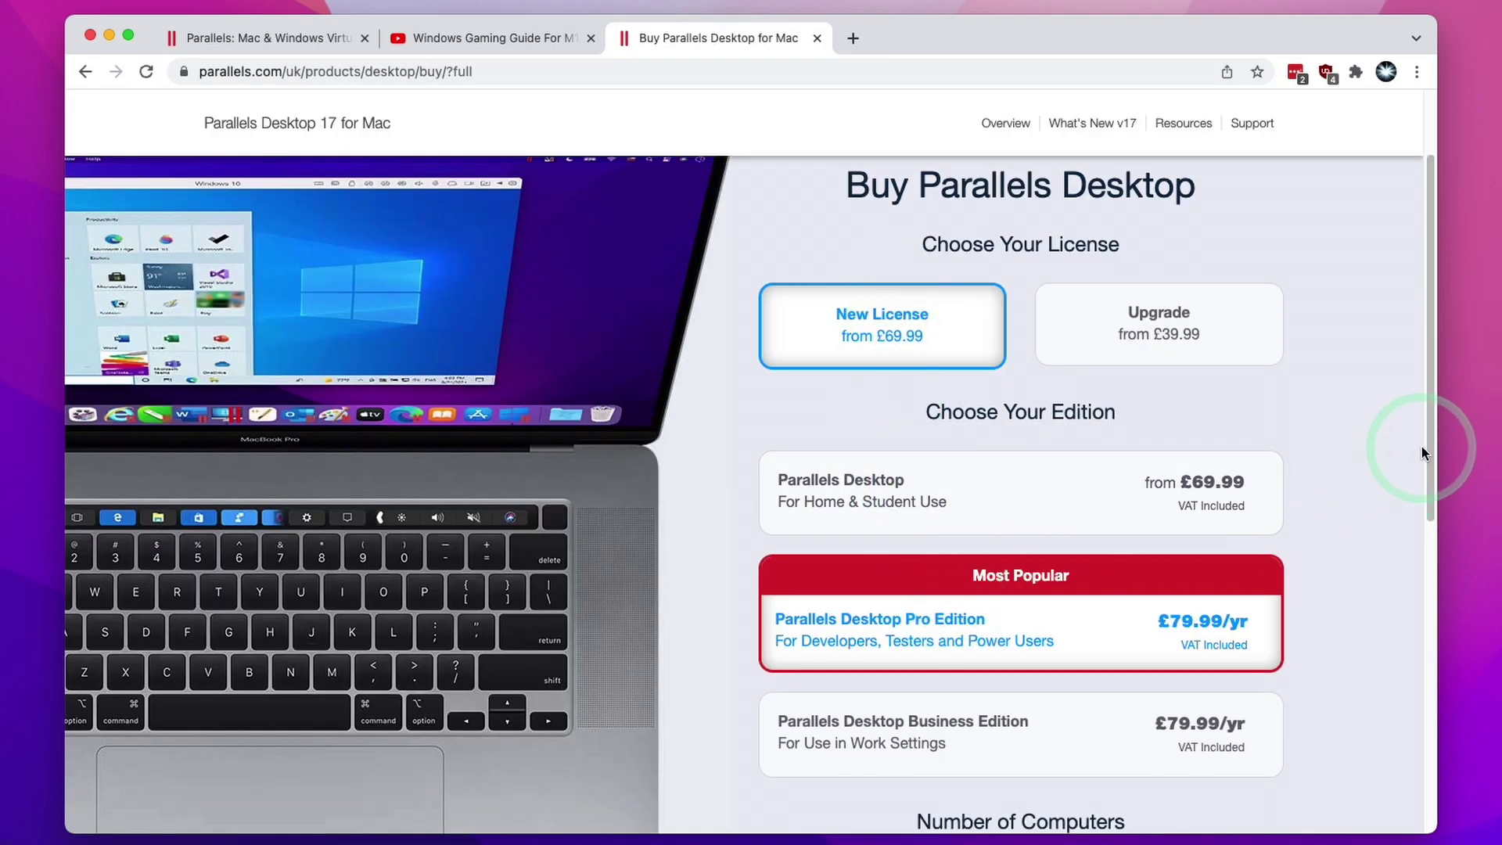
scroll(1006, 670, "down", 5)
left_click(1068, 657)
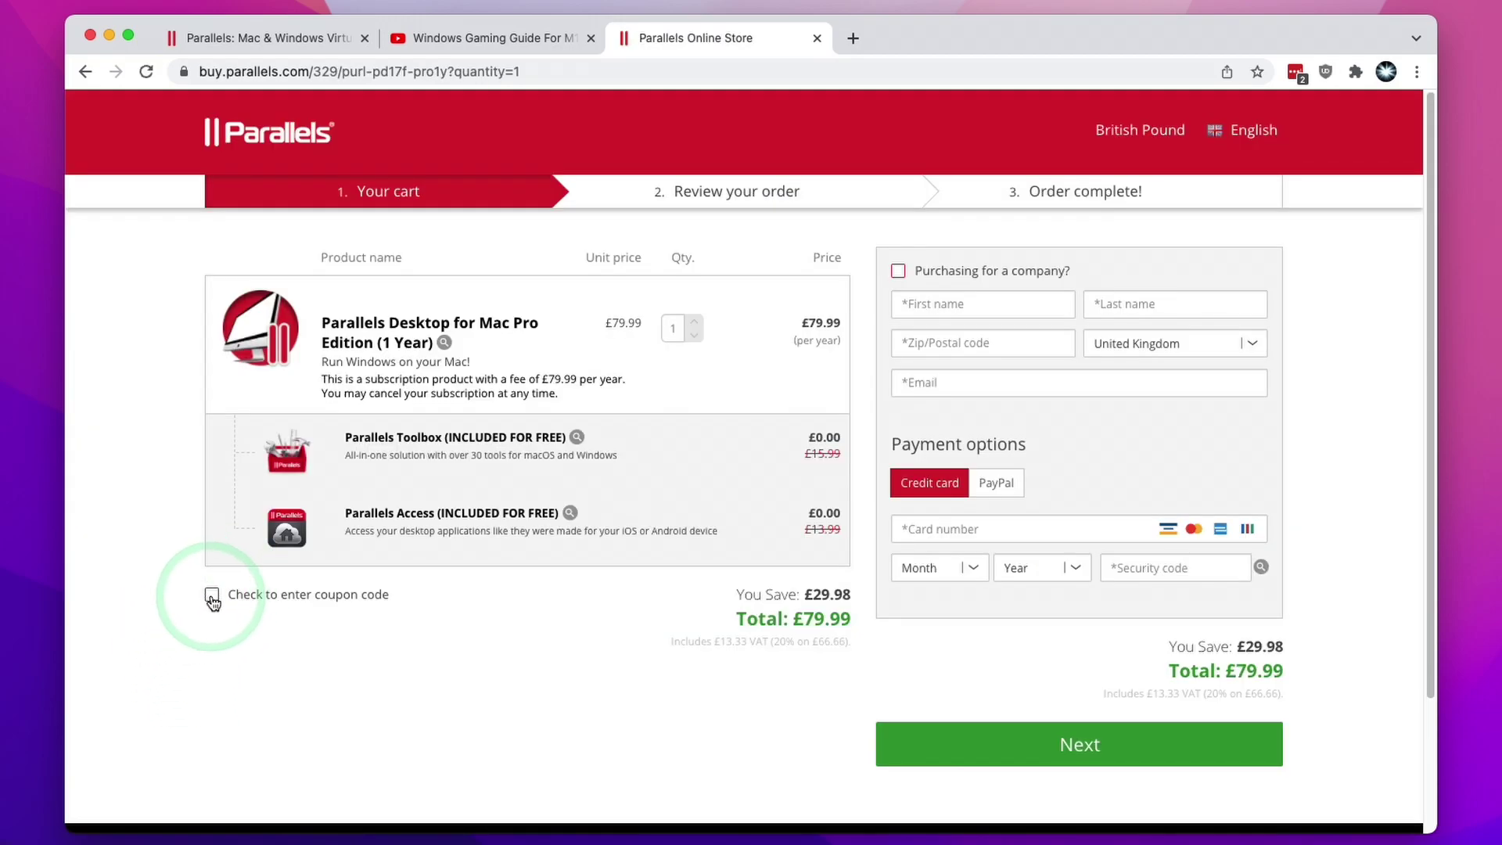
left_click(212, 597)
left_click(284, 626)
type("APPLEWIKI10")
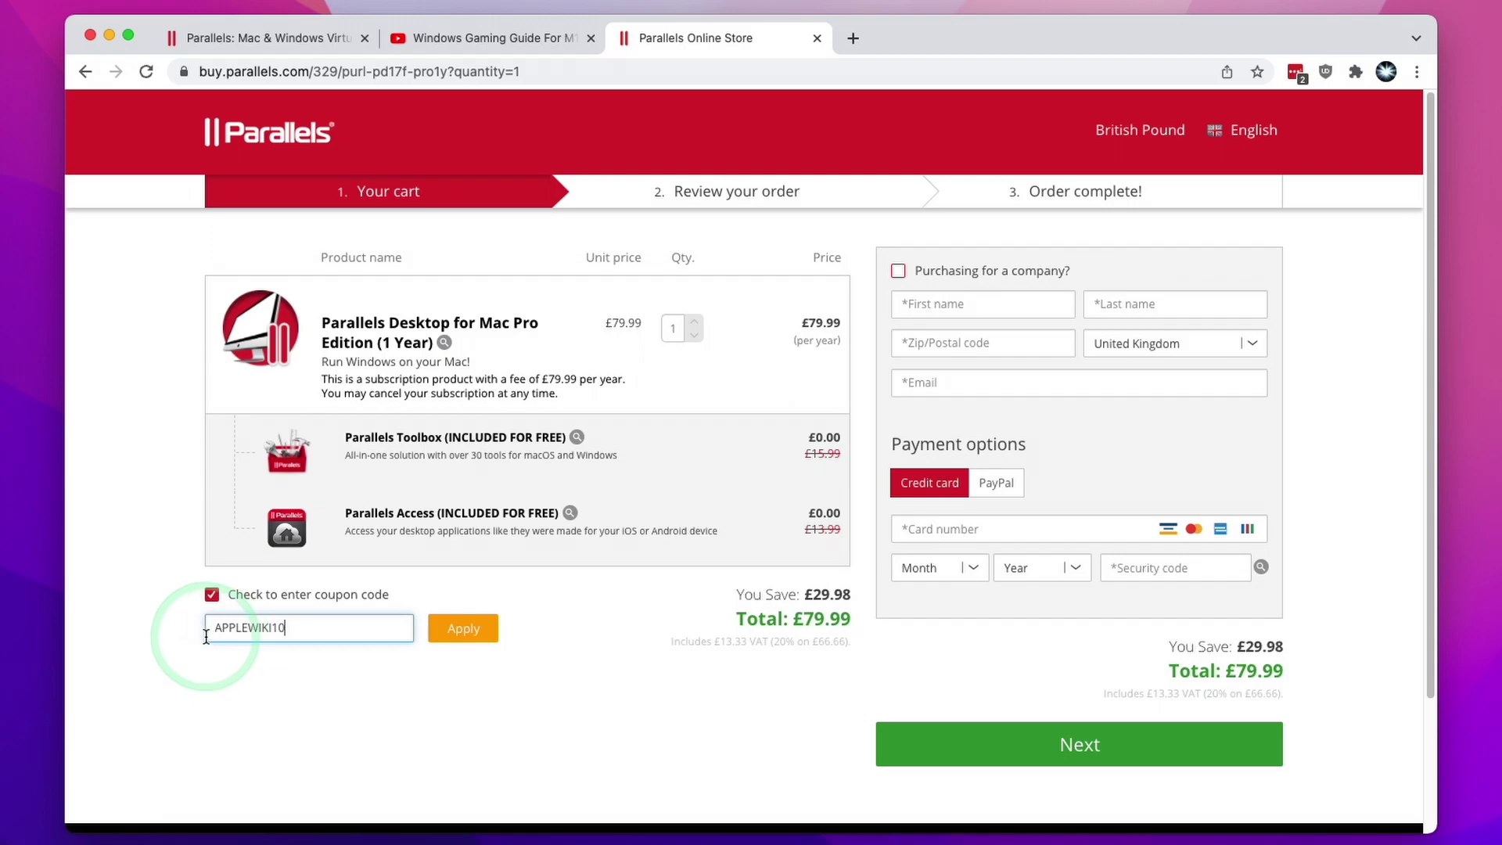
left_click(464, 628)
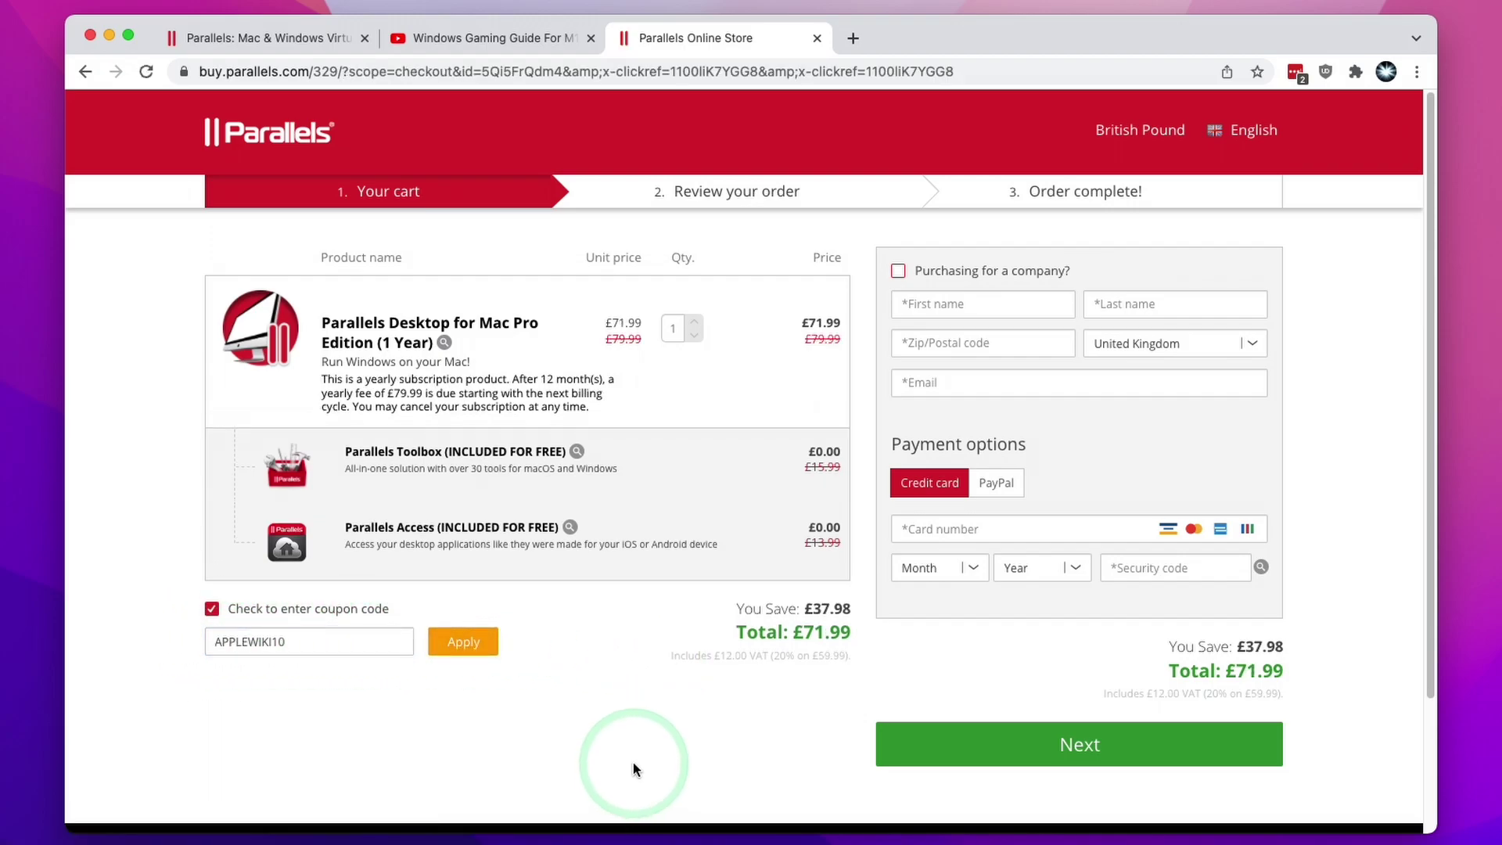
Download the free Parallels Desktop trial from the Parallels home page
key("super+w")
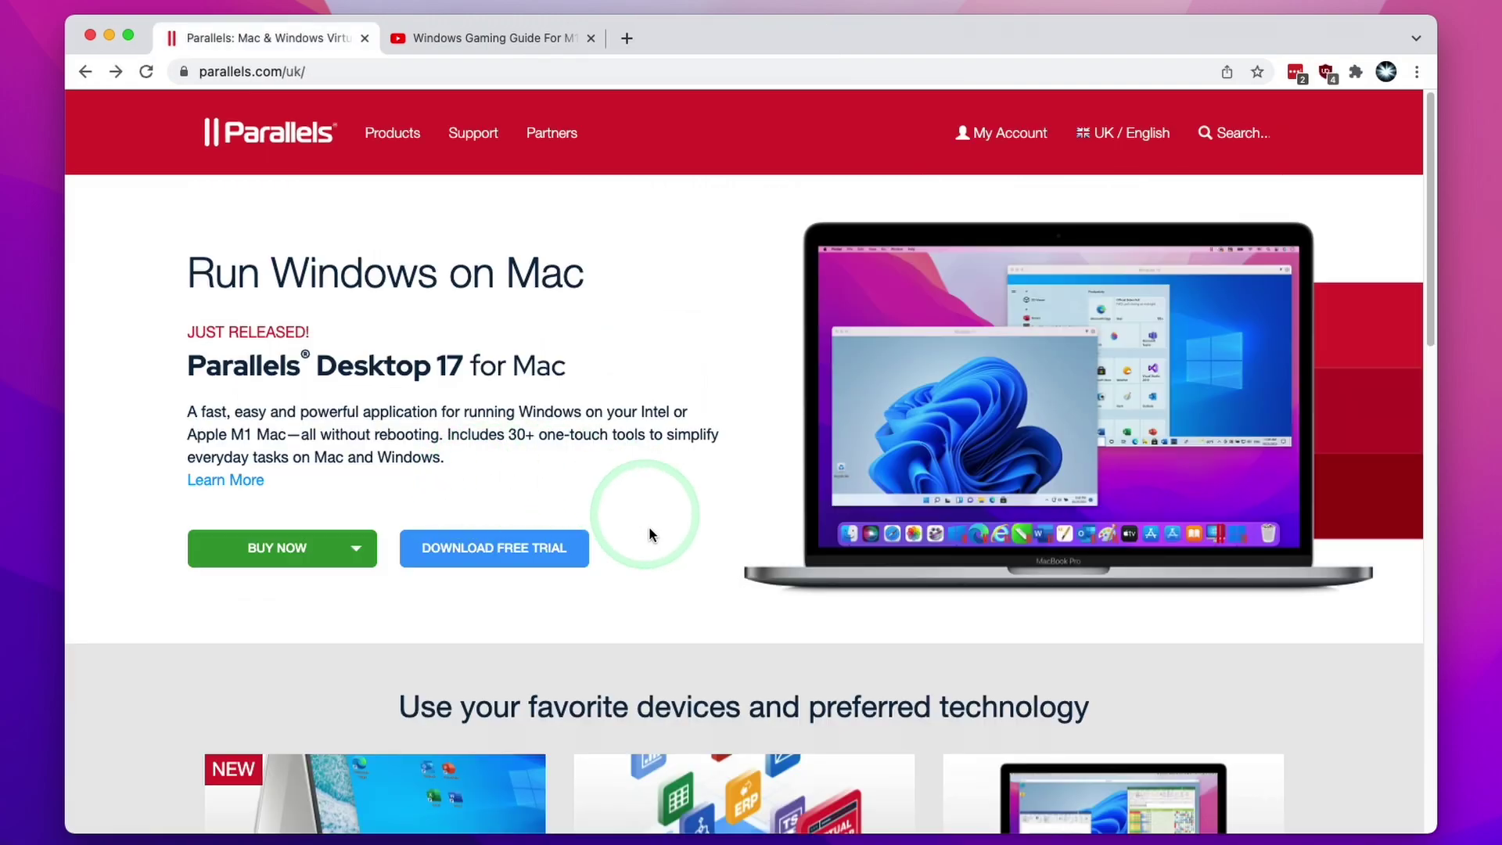
left_click(540, 564)
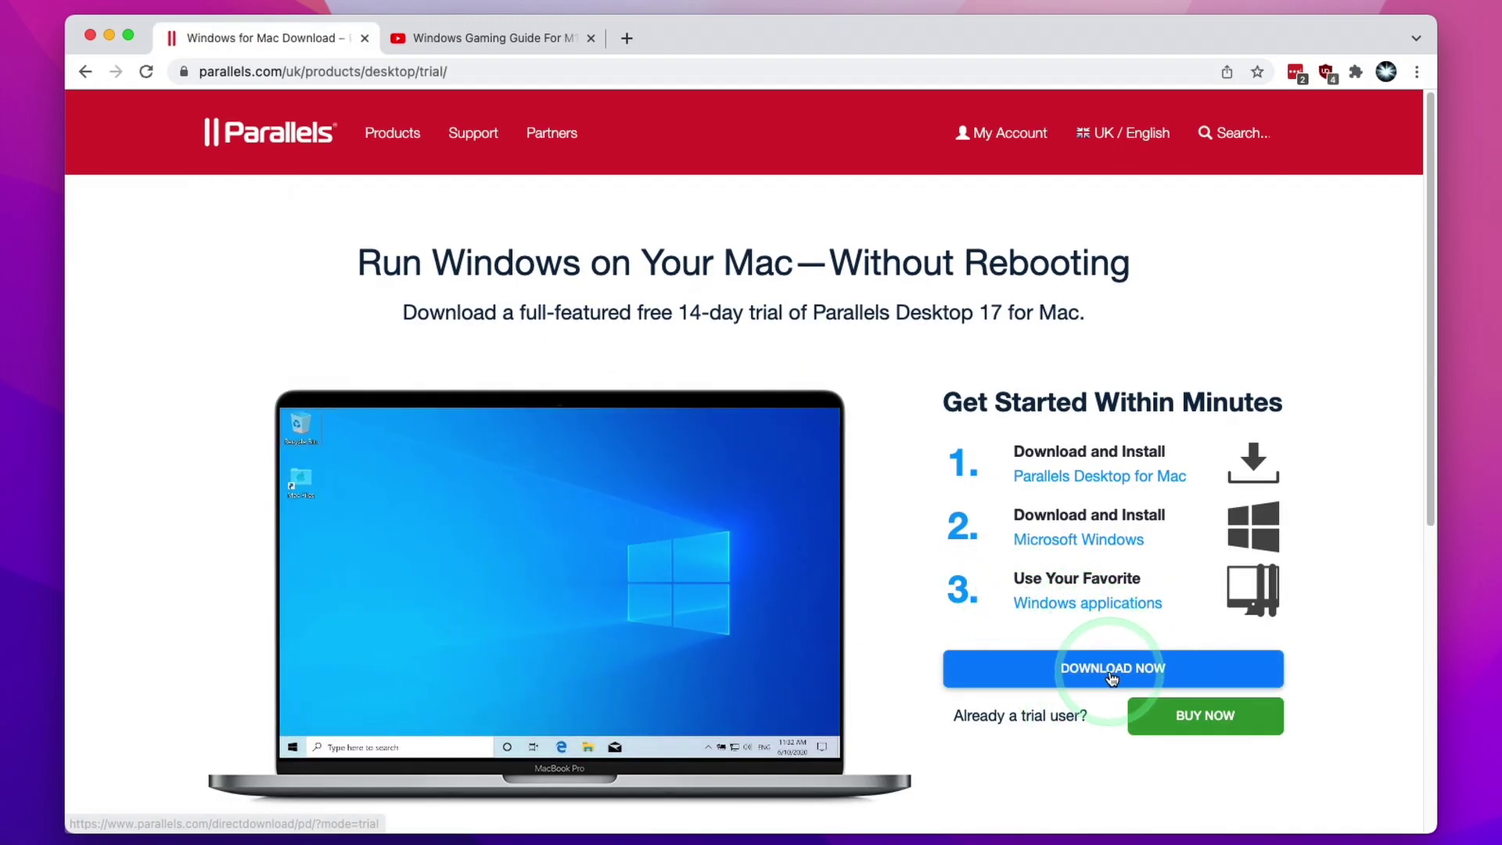
left_click(1112, 671)
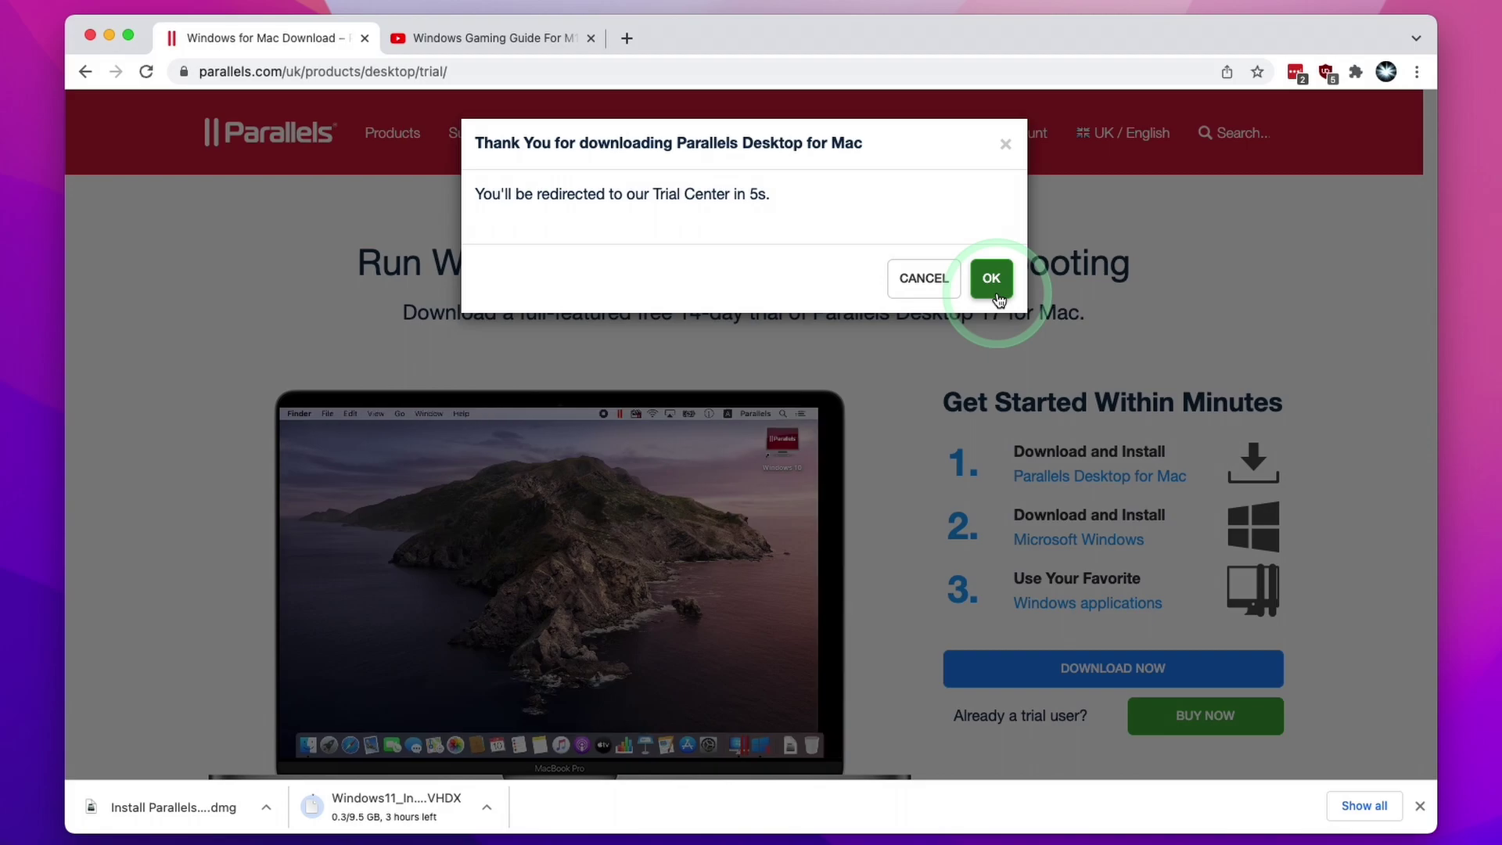
left_click(993, 280)
left_click(179, 808)
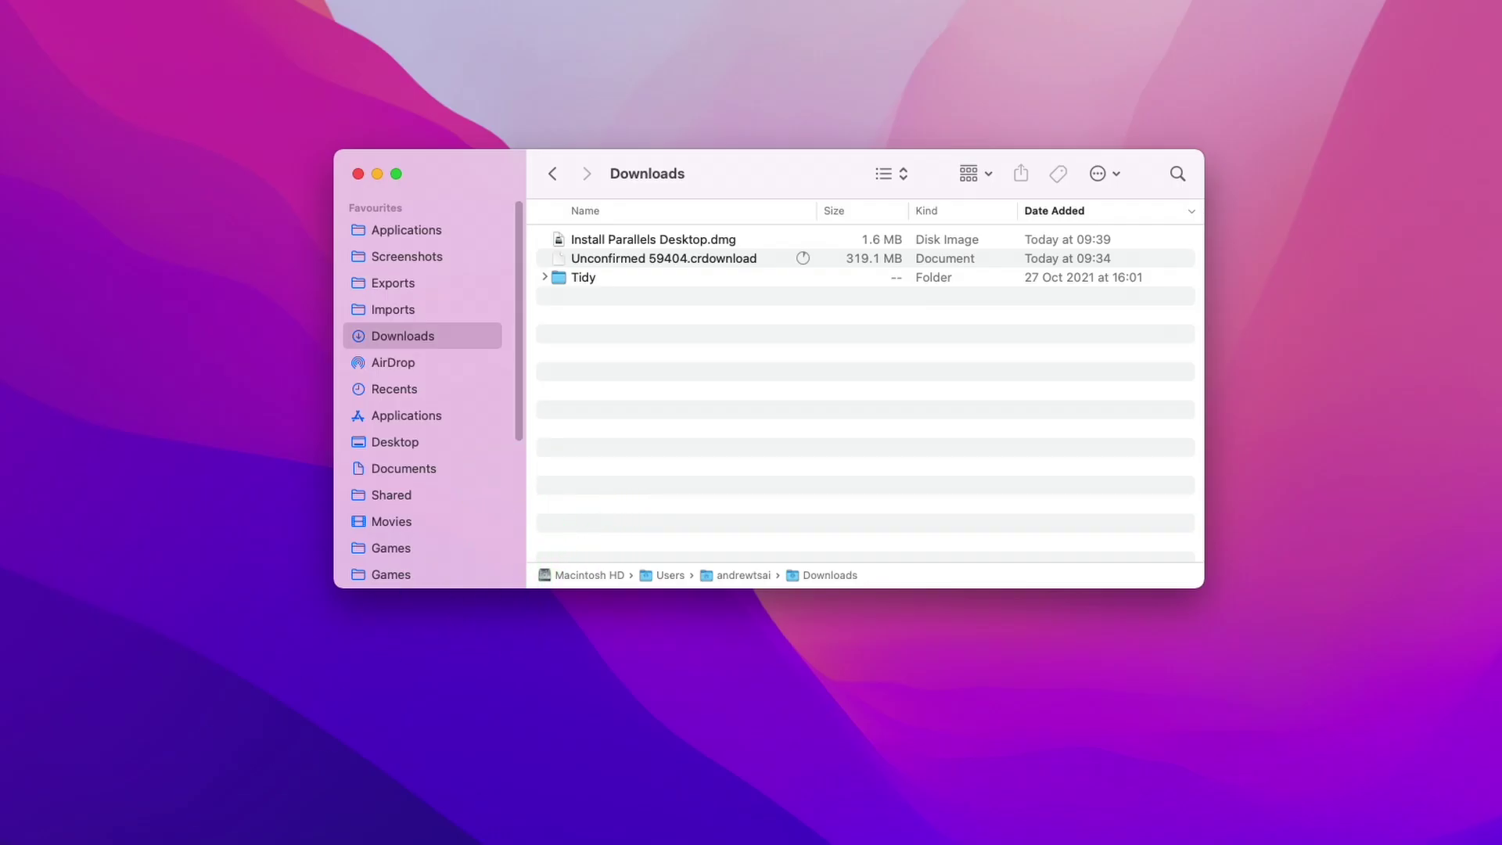
Run Install Parallels Desktop.dmg from Downloads, then launch Parallels Desktop from Applications
left_click(546, 270)
left_click(648, 374)
left_click(628, 258)
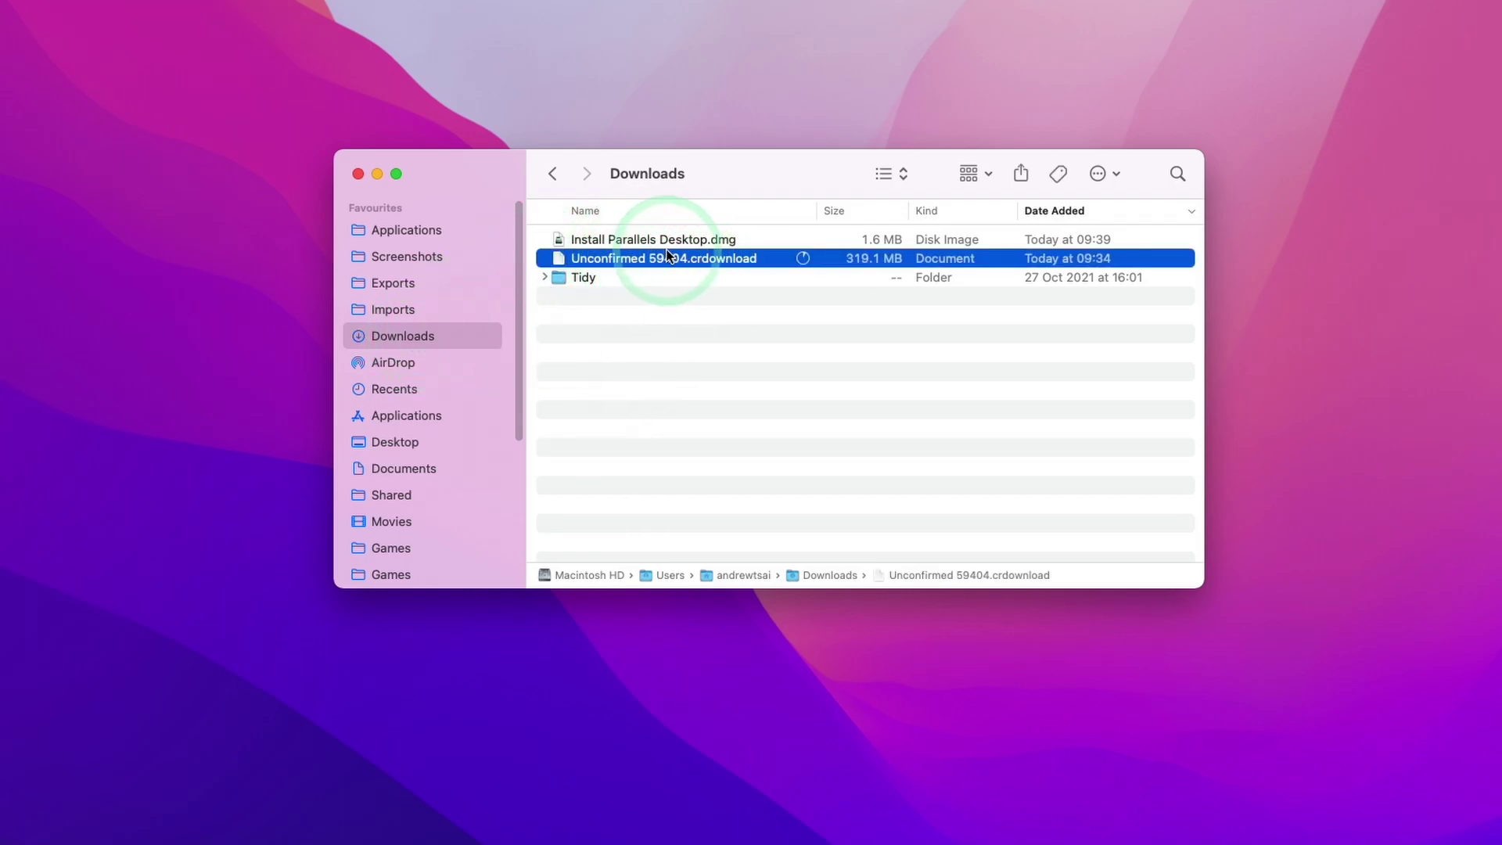
left_click(648, 242)
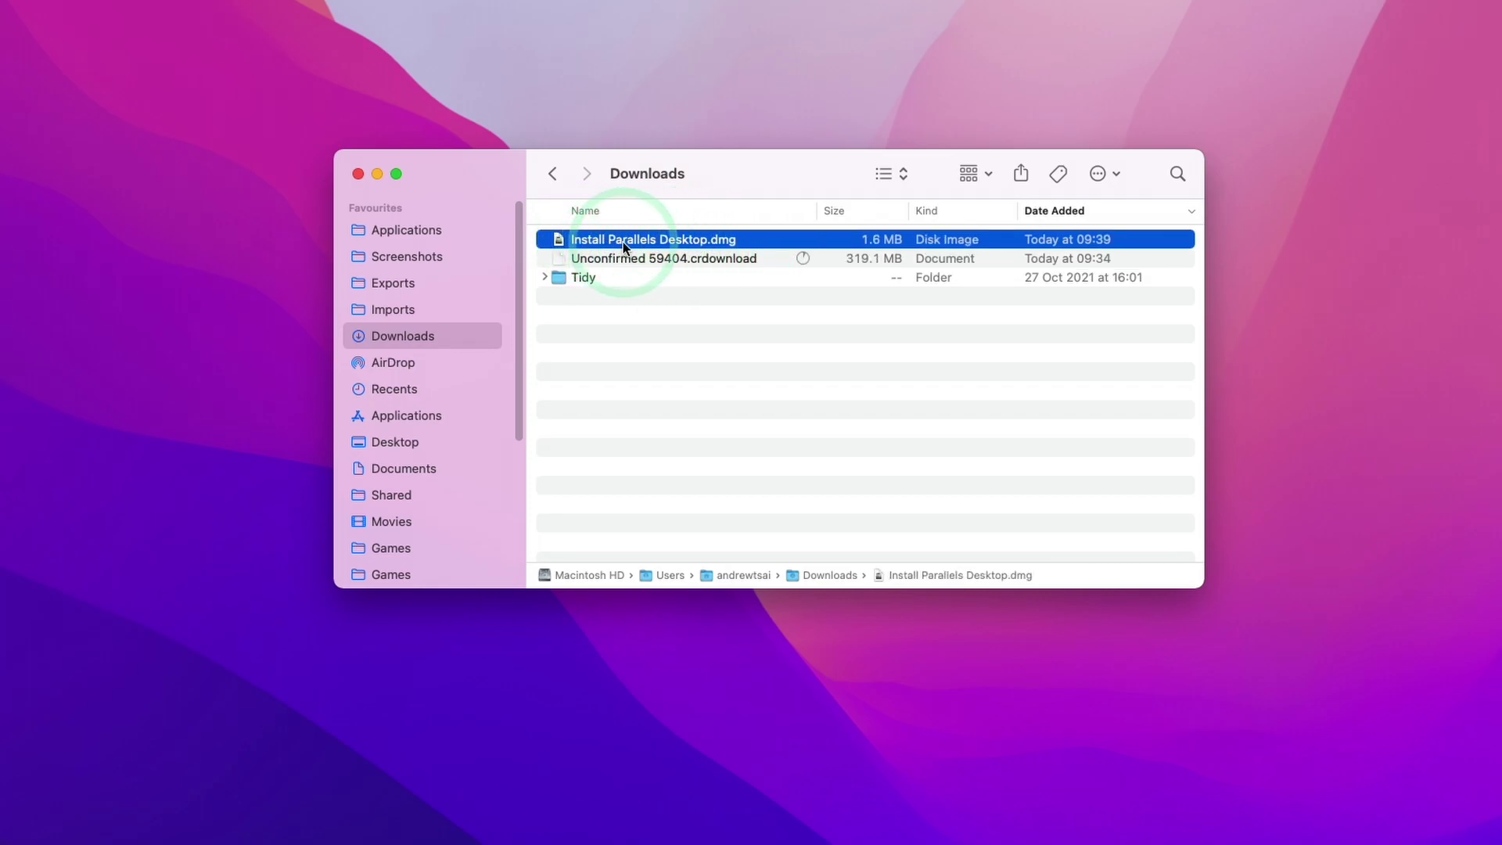
left_click(635, 250)
double_click(657, 242)
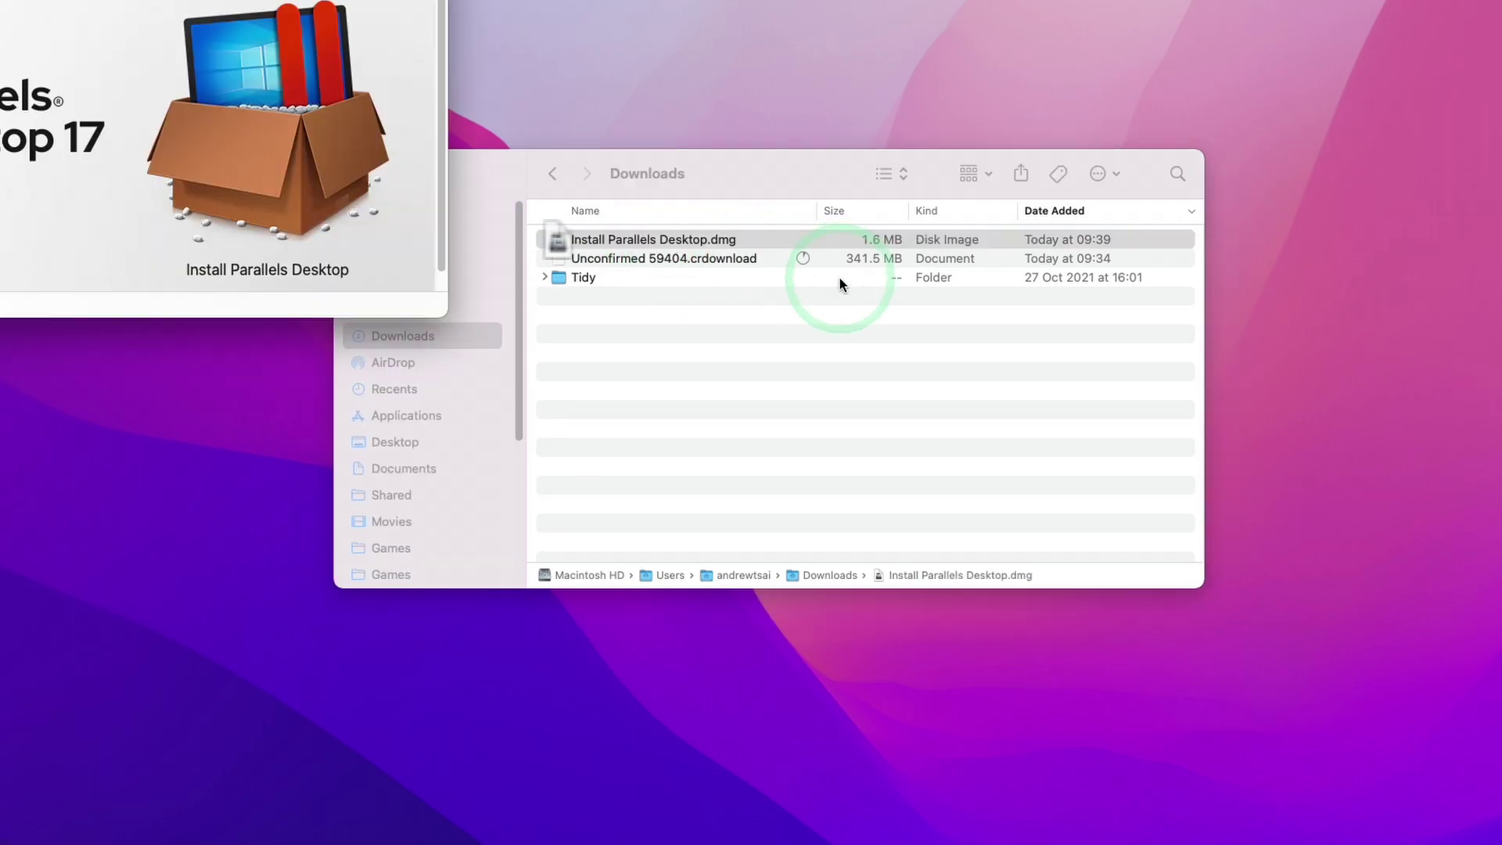
left_click(824, 530)
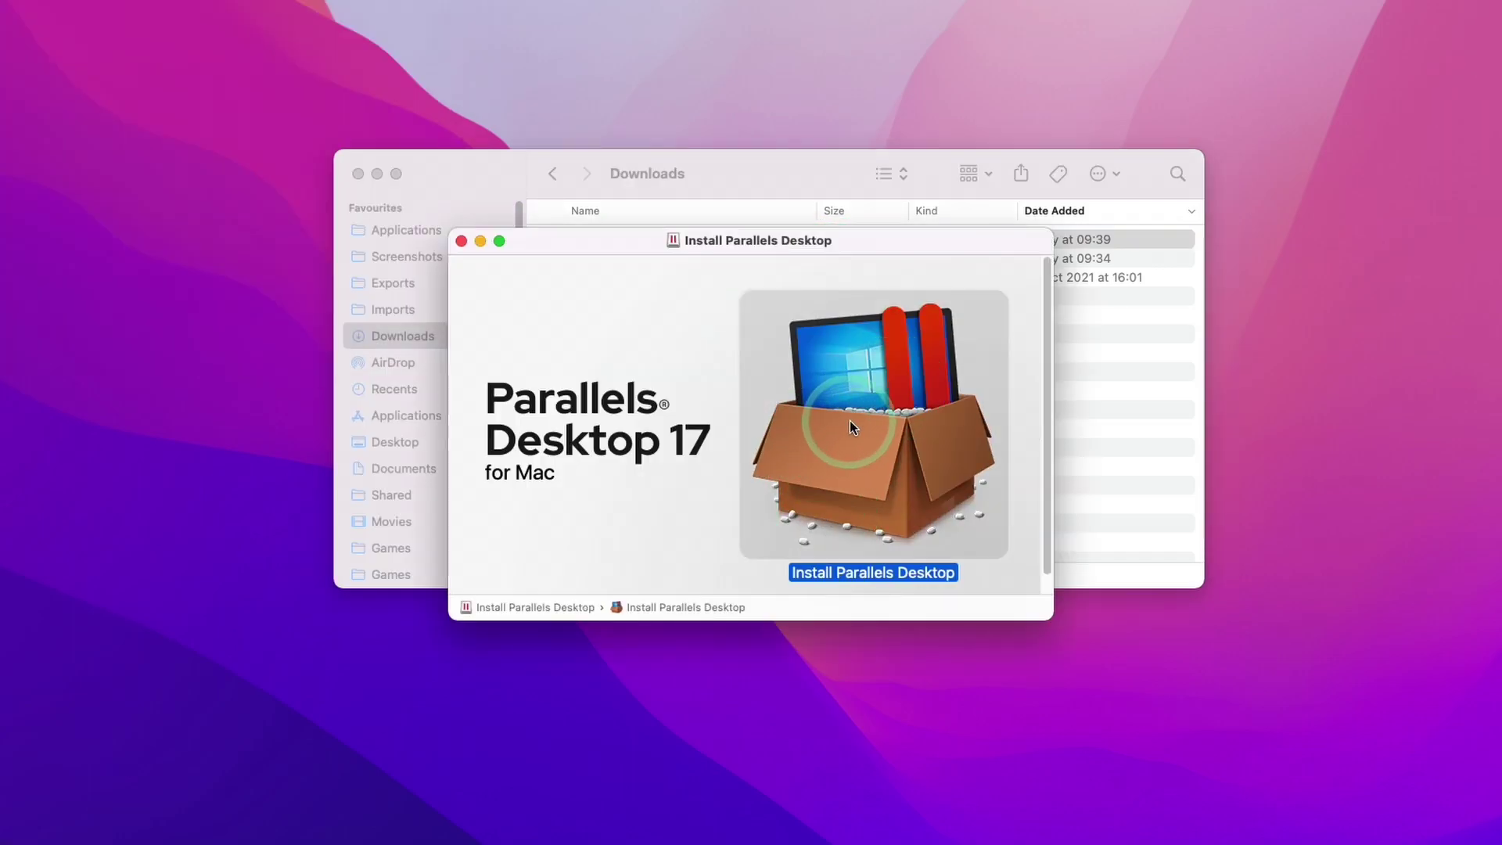
double_click(882, 466)
key("Return")
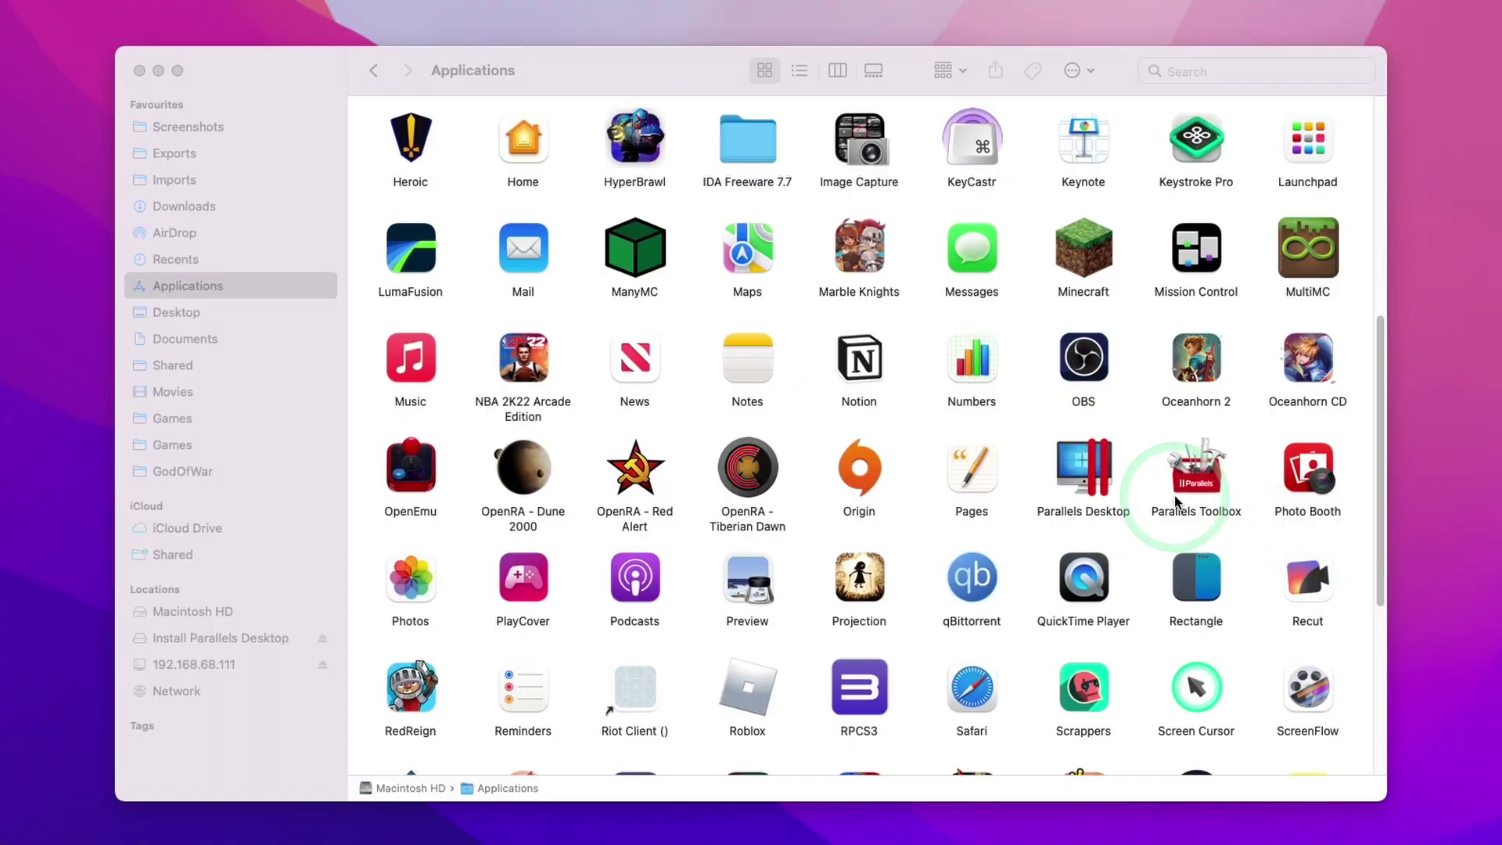
double_click(1103, 482)
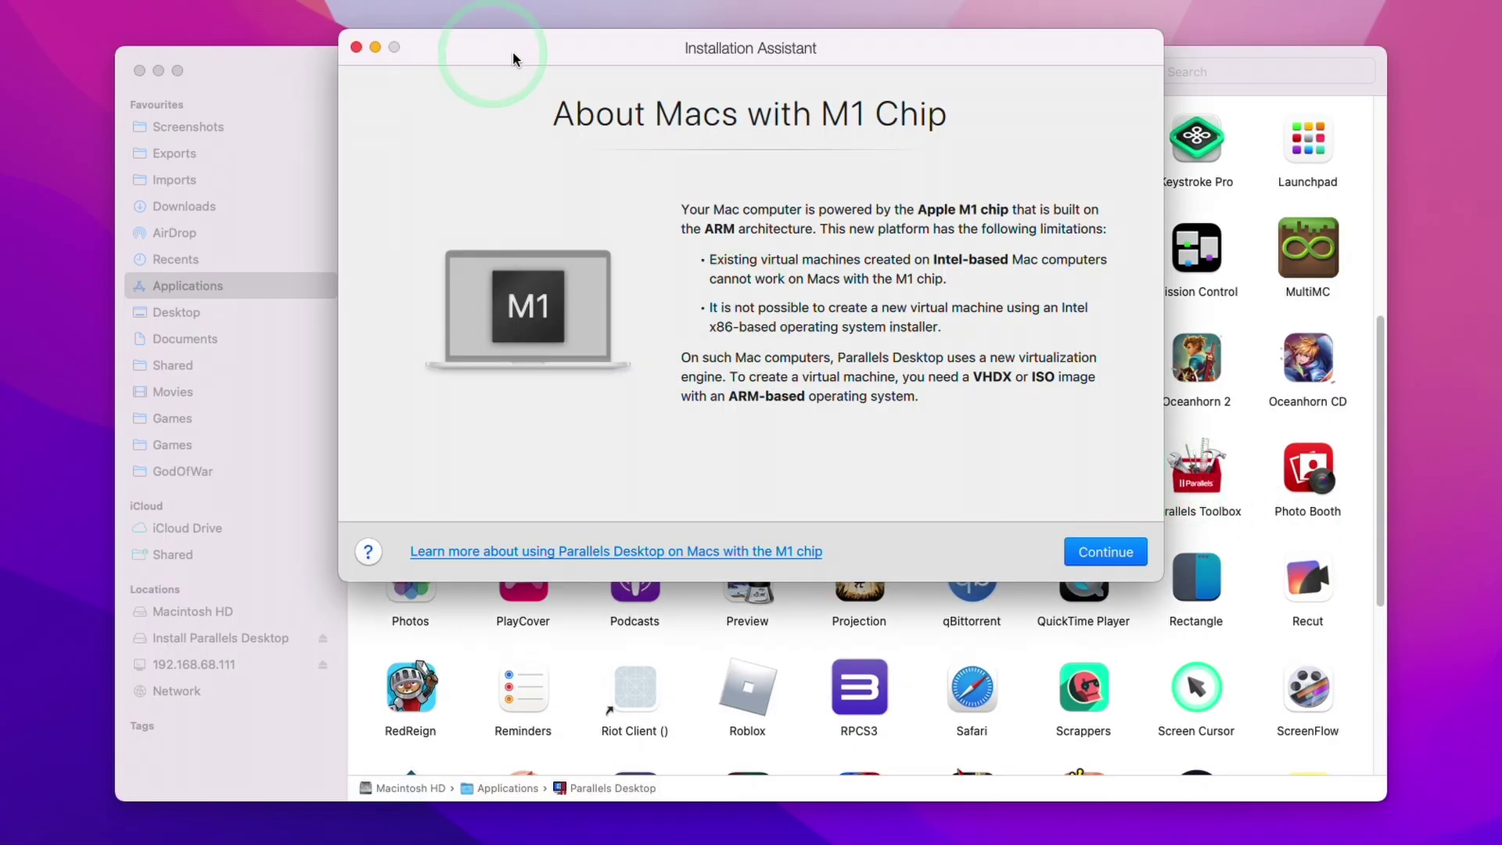
Choose Get Windows 11 from Microsoft in the Installation Assistant and install it
left_click(139, 71)
left_click(1087, 554)
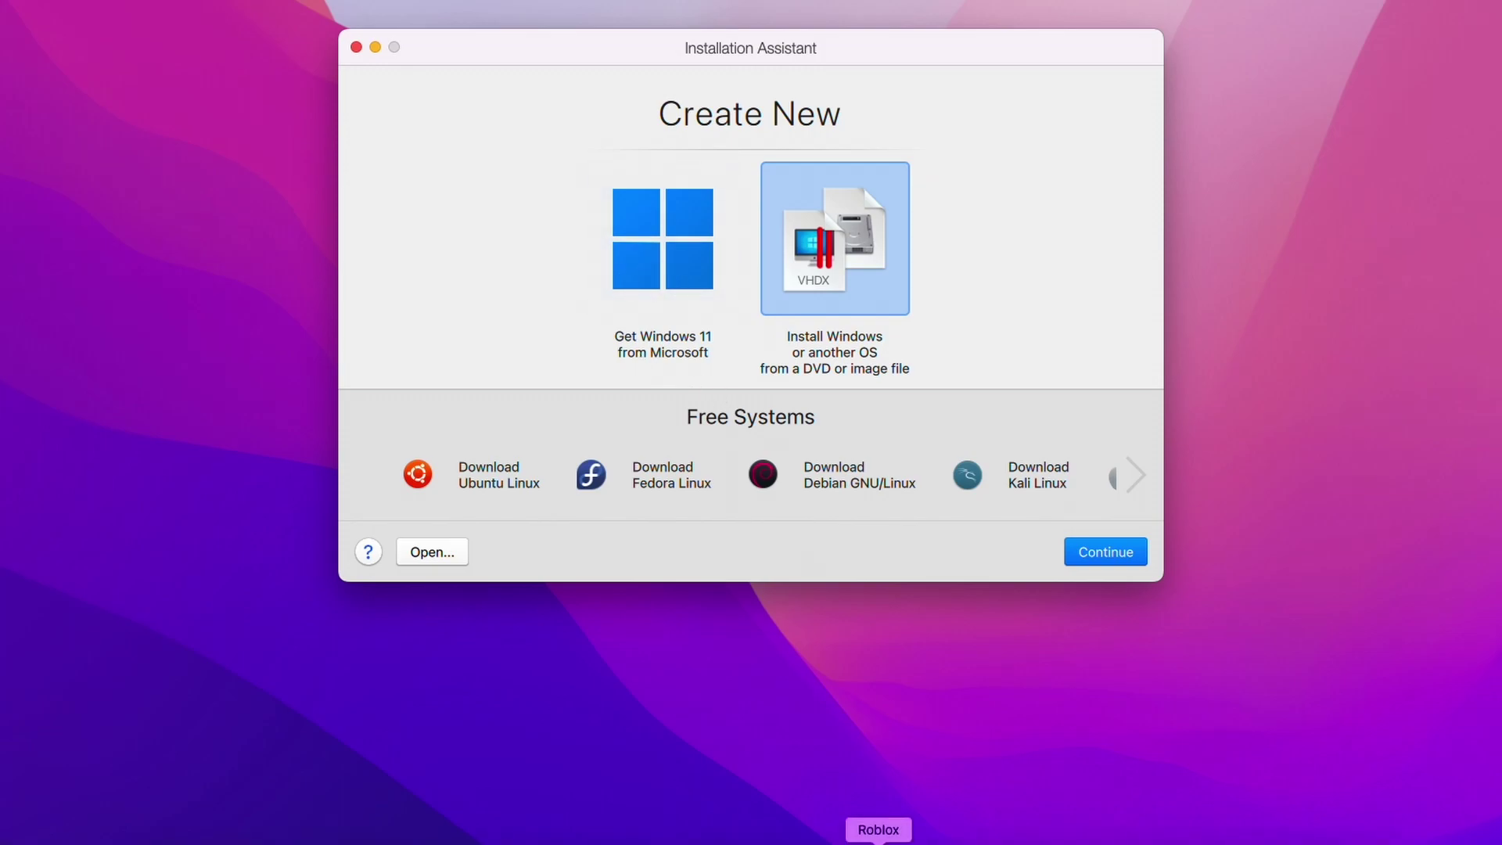
left_click(654, 262)
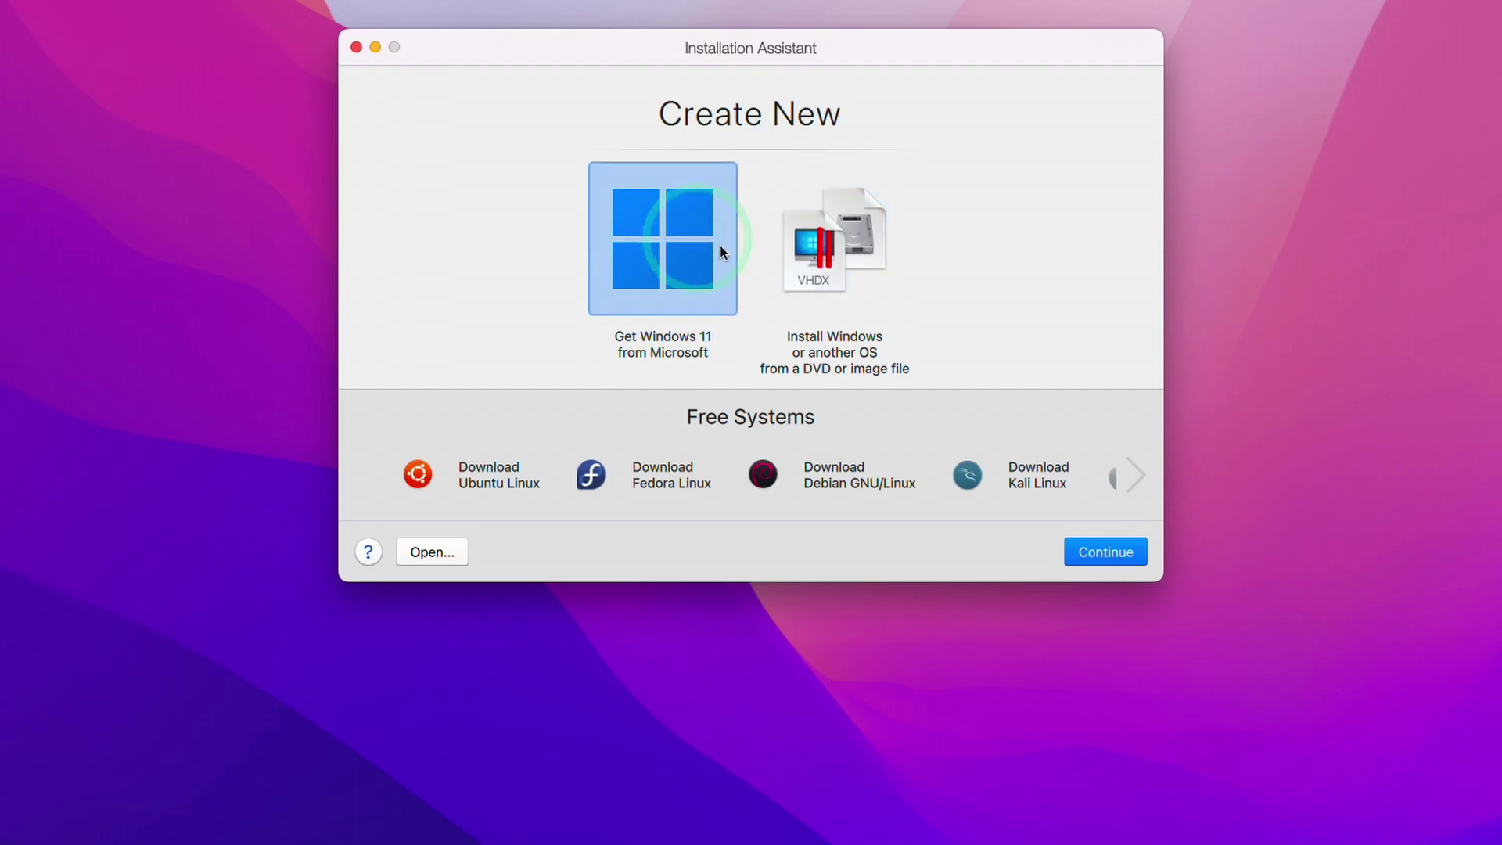
left_click(1121, 550)
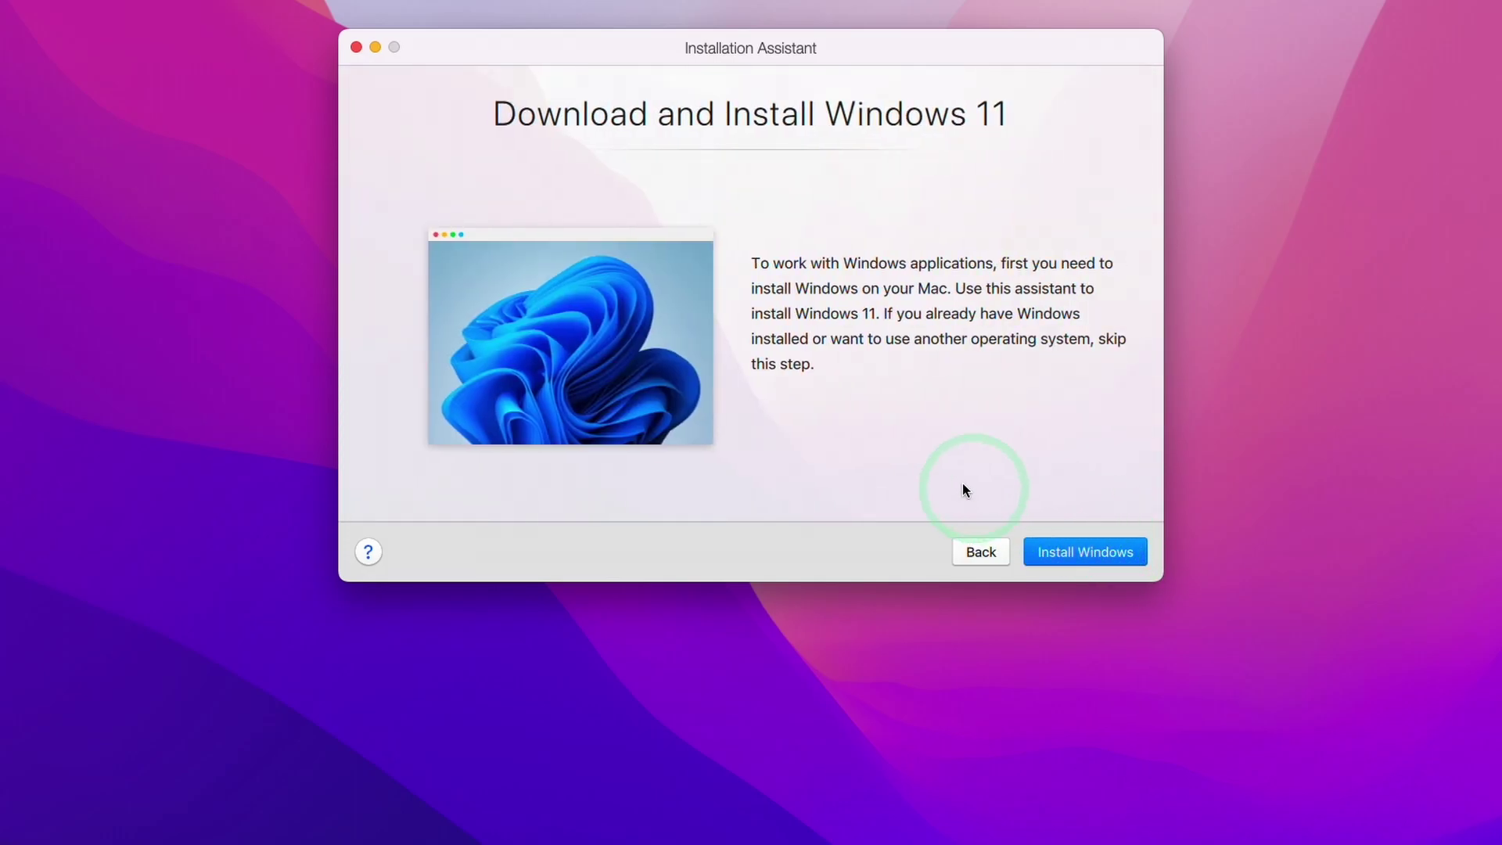
left_click(1050, 553)
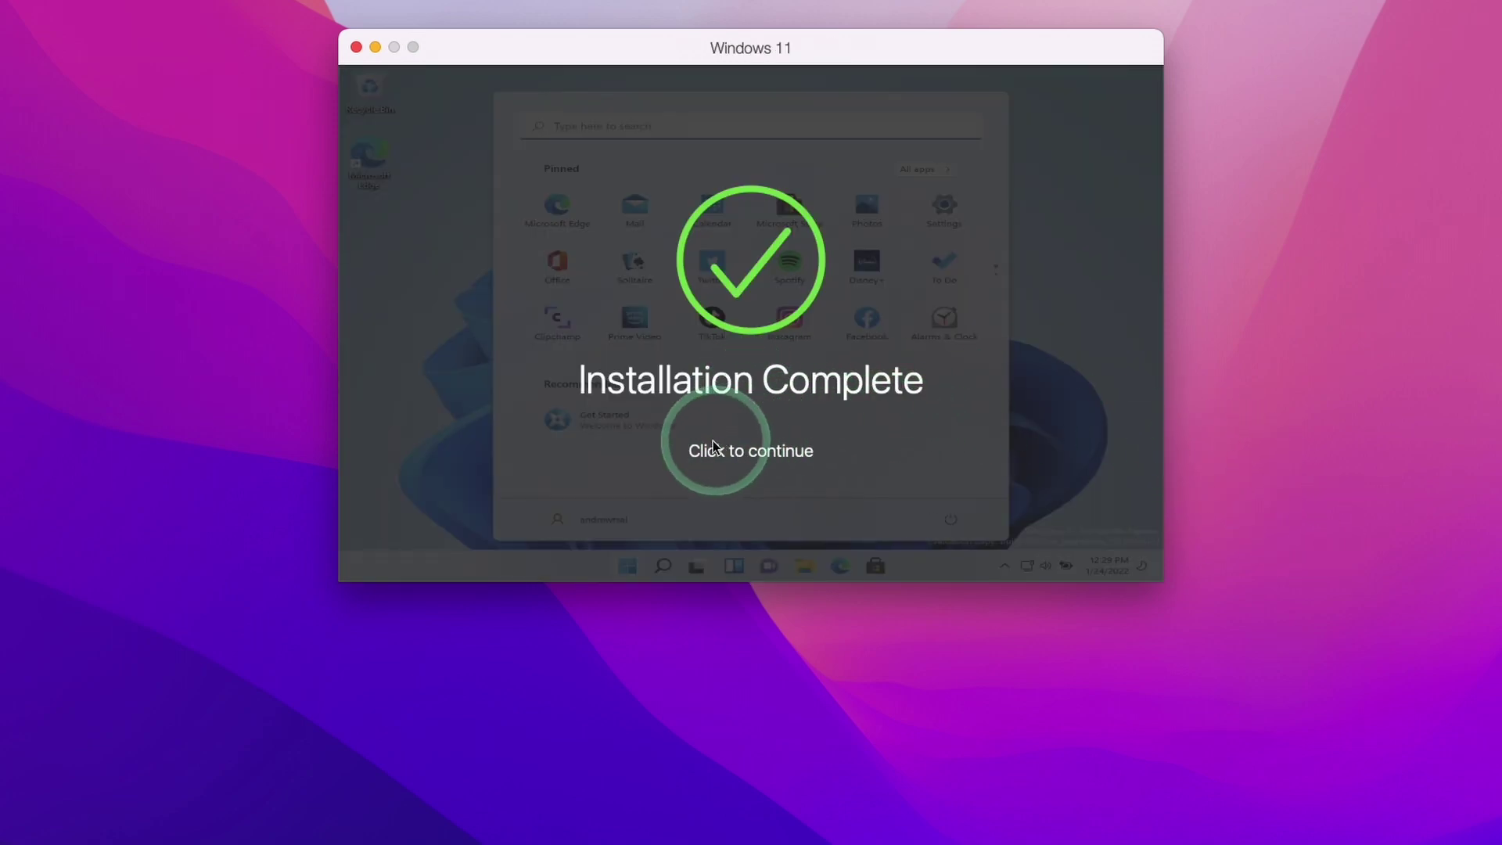
Dismiss the installation notice and close the Edge page and Windows Update settings
left_click(732, 452)
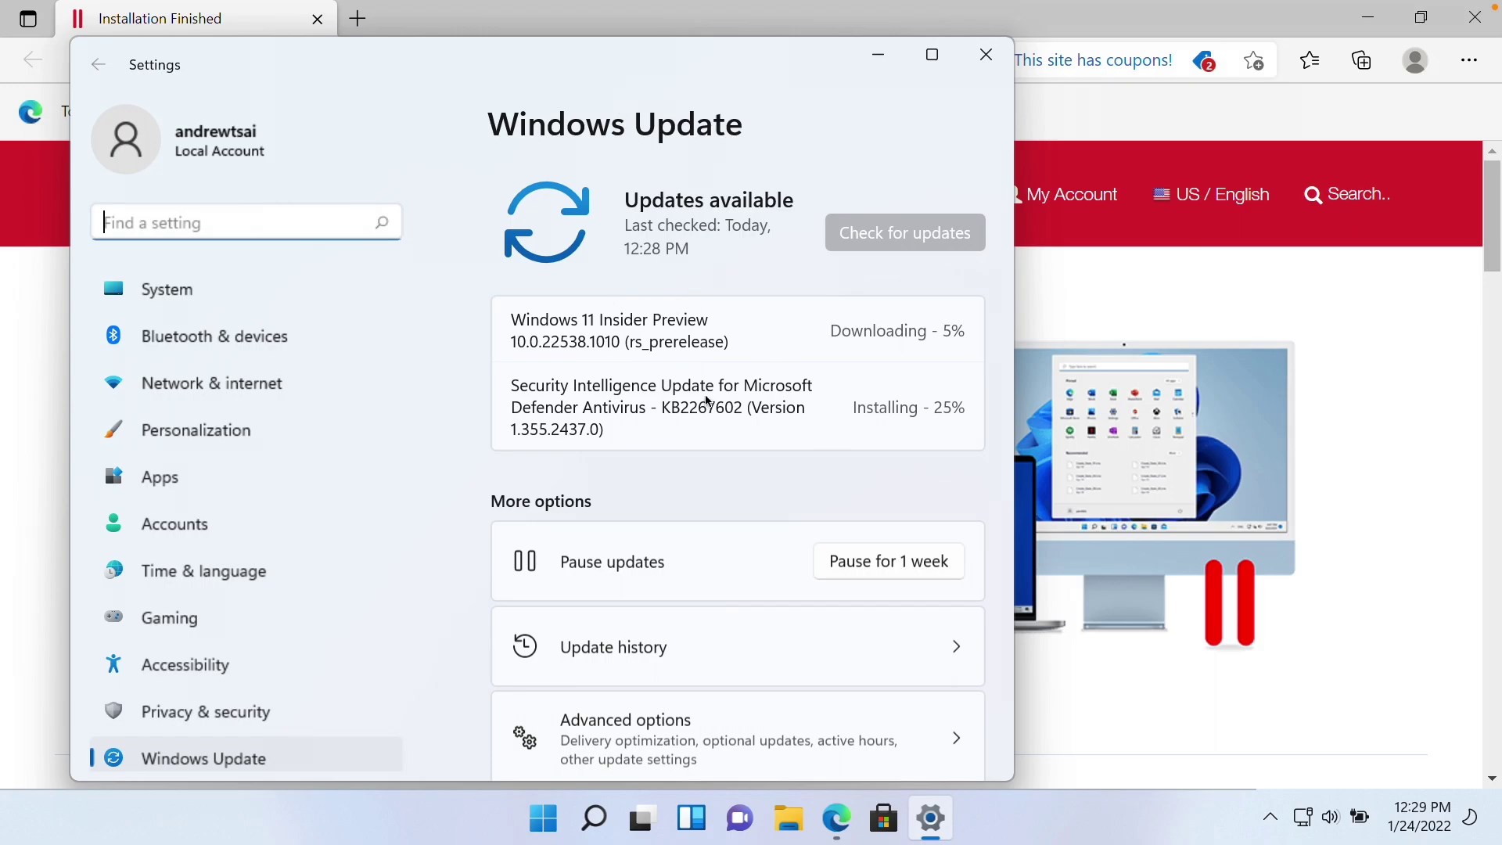
left_click(875, 56)
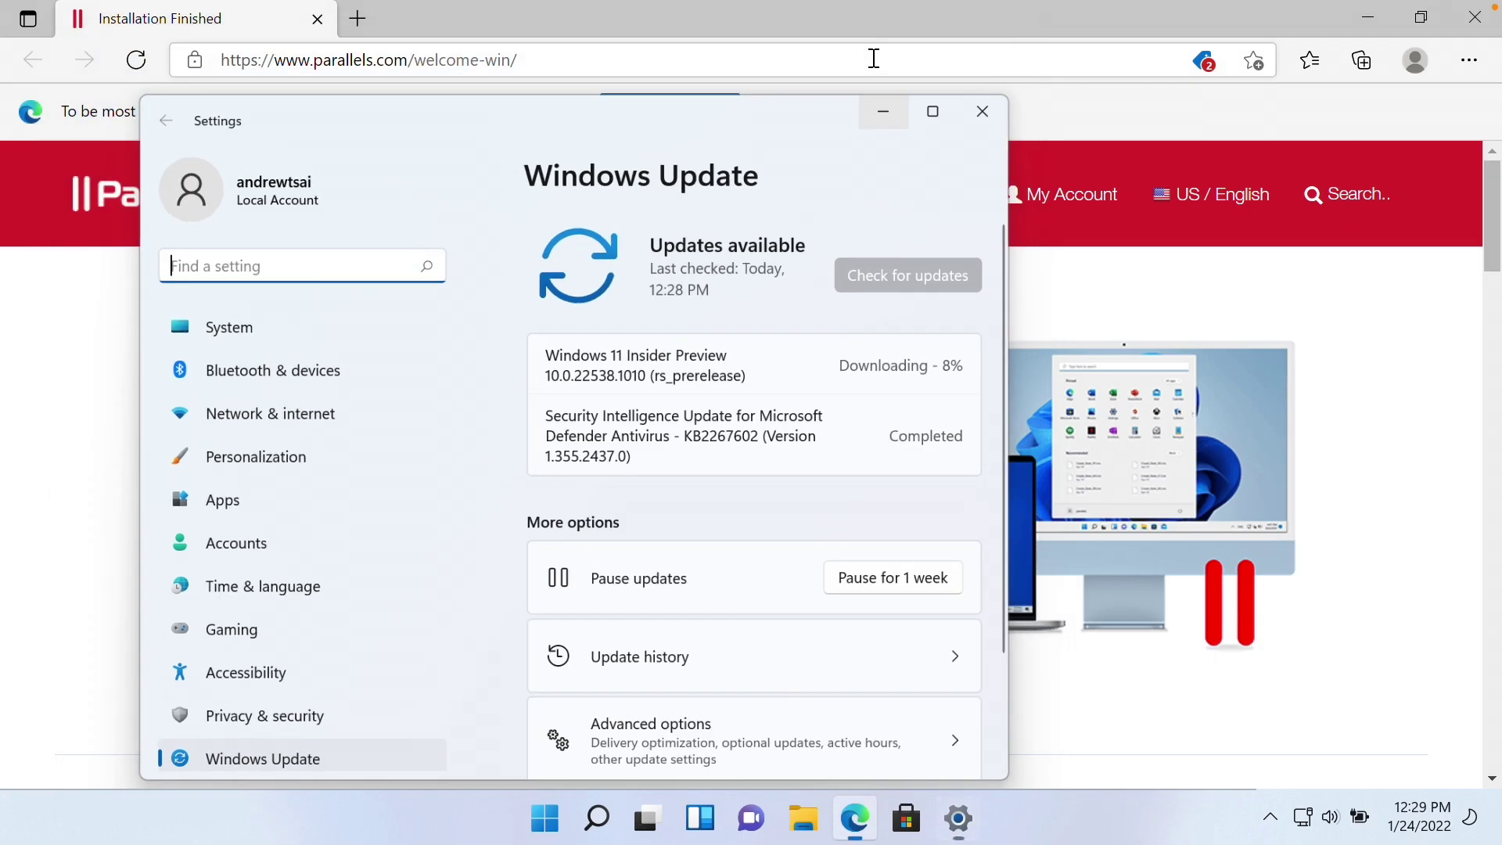
left_click(1497, 10)
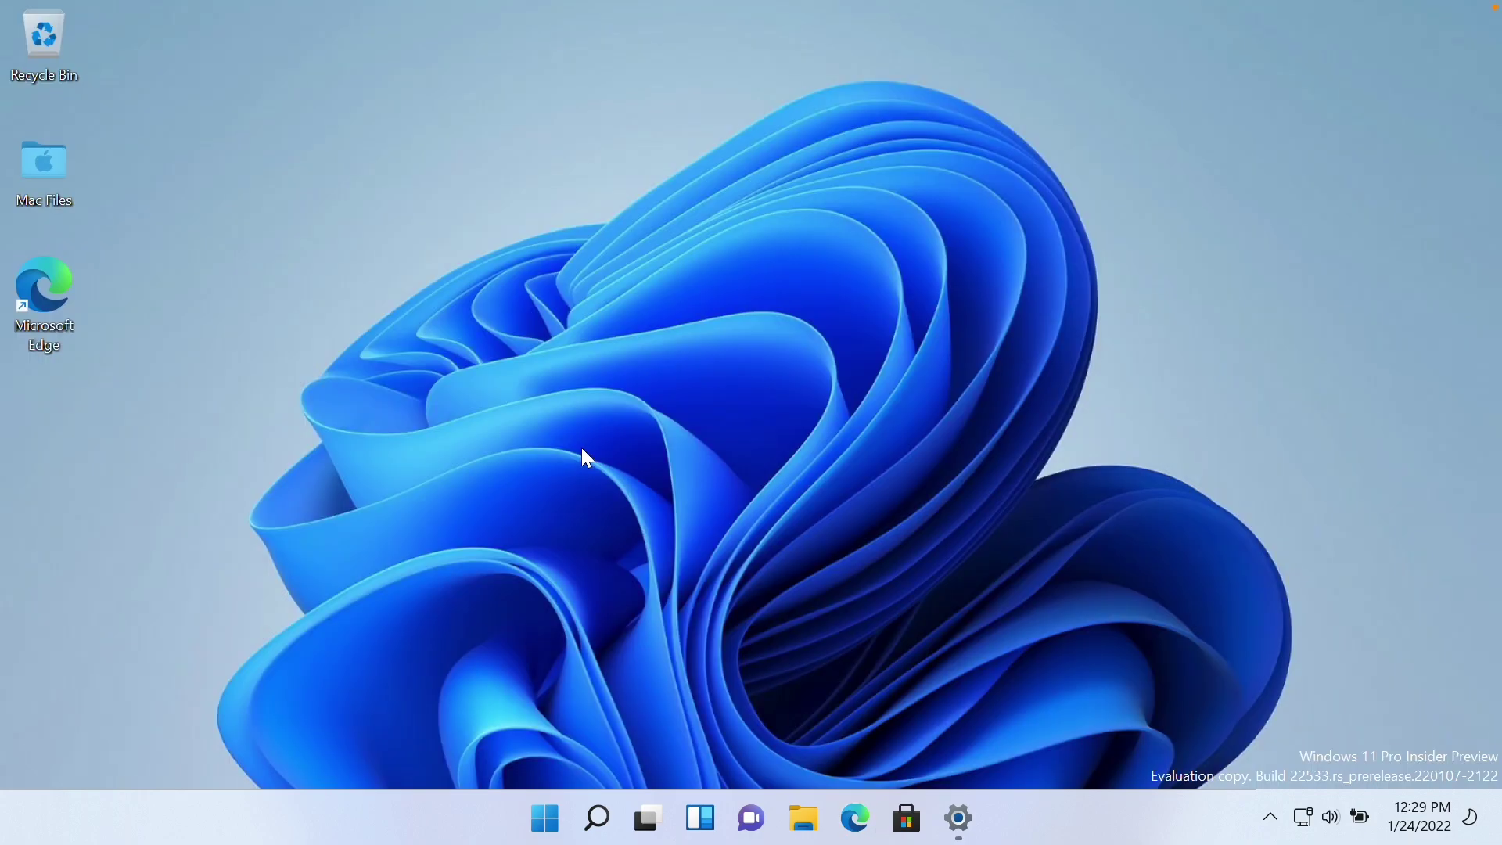
left_click(958, 819)
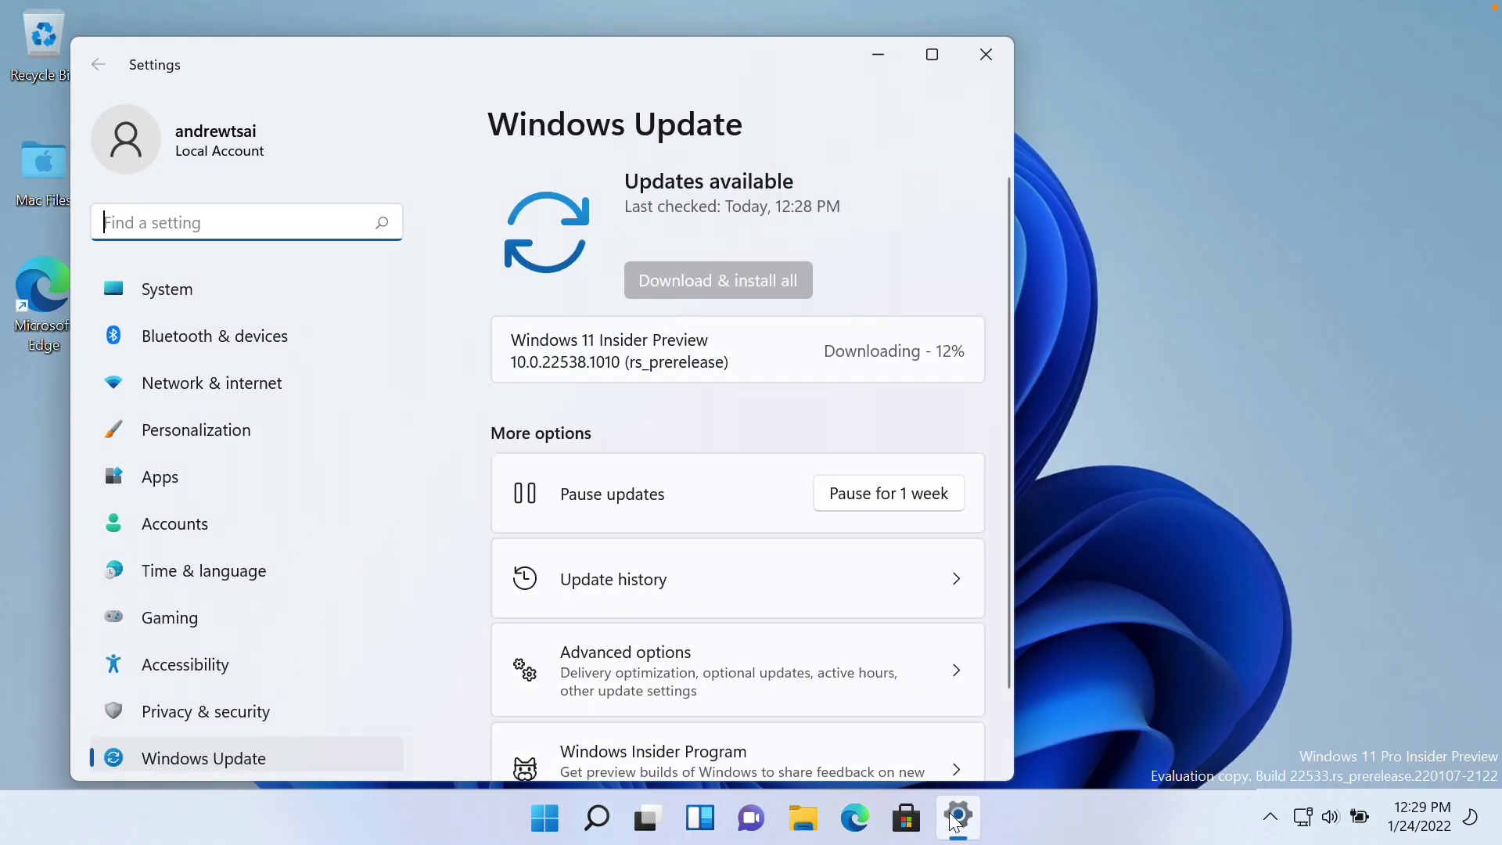
key("alt+F4")
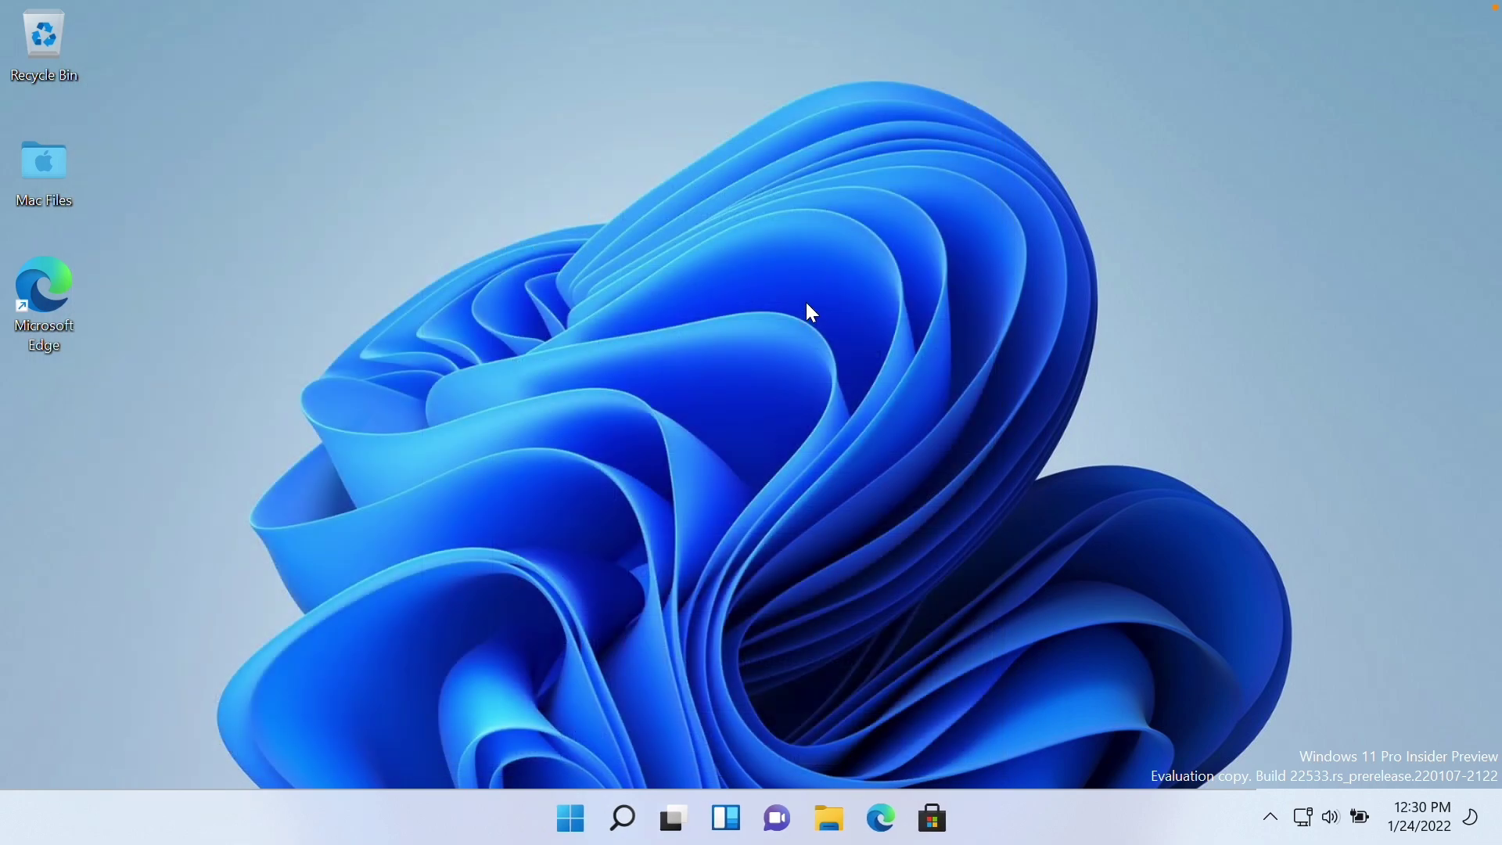
Change the display scale from 150% to 100% in Display settings
right_click(787, 354)
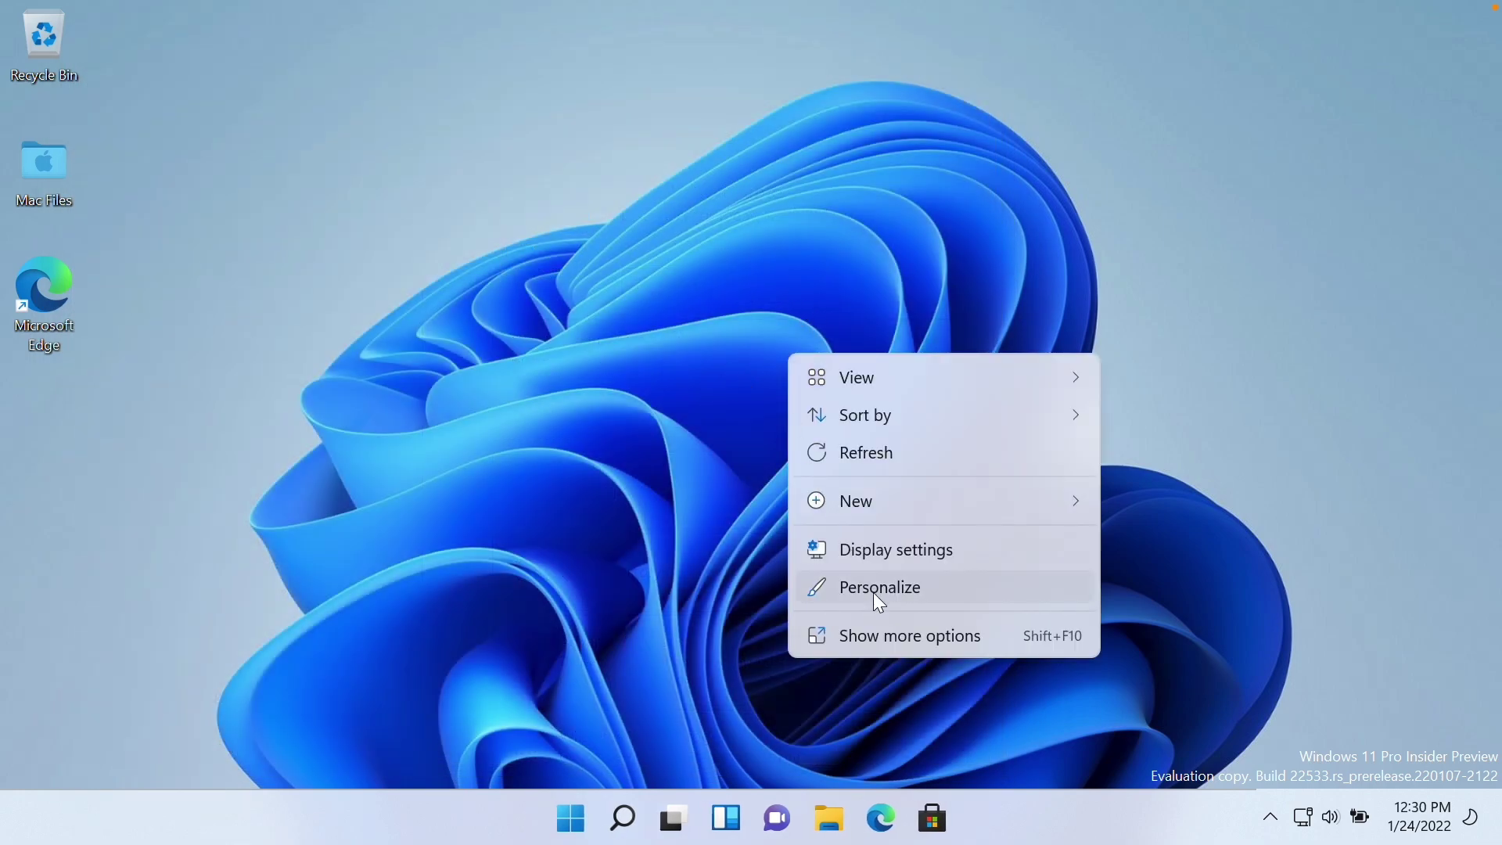
left_click(884, 552)
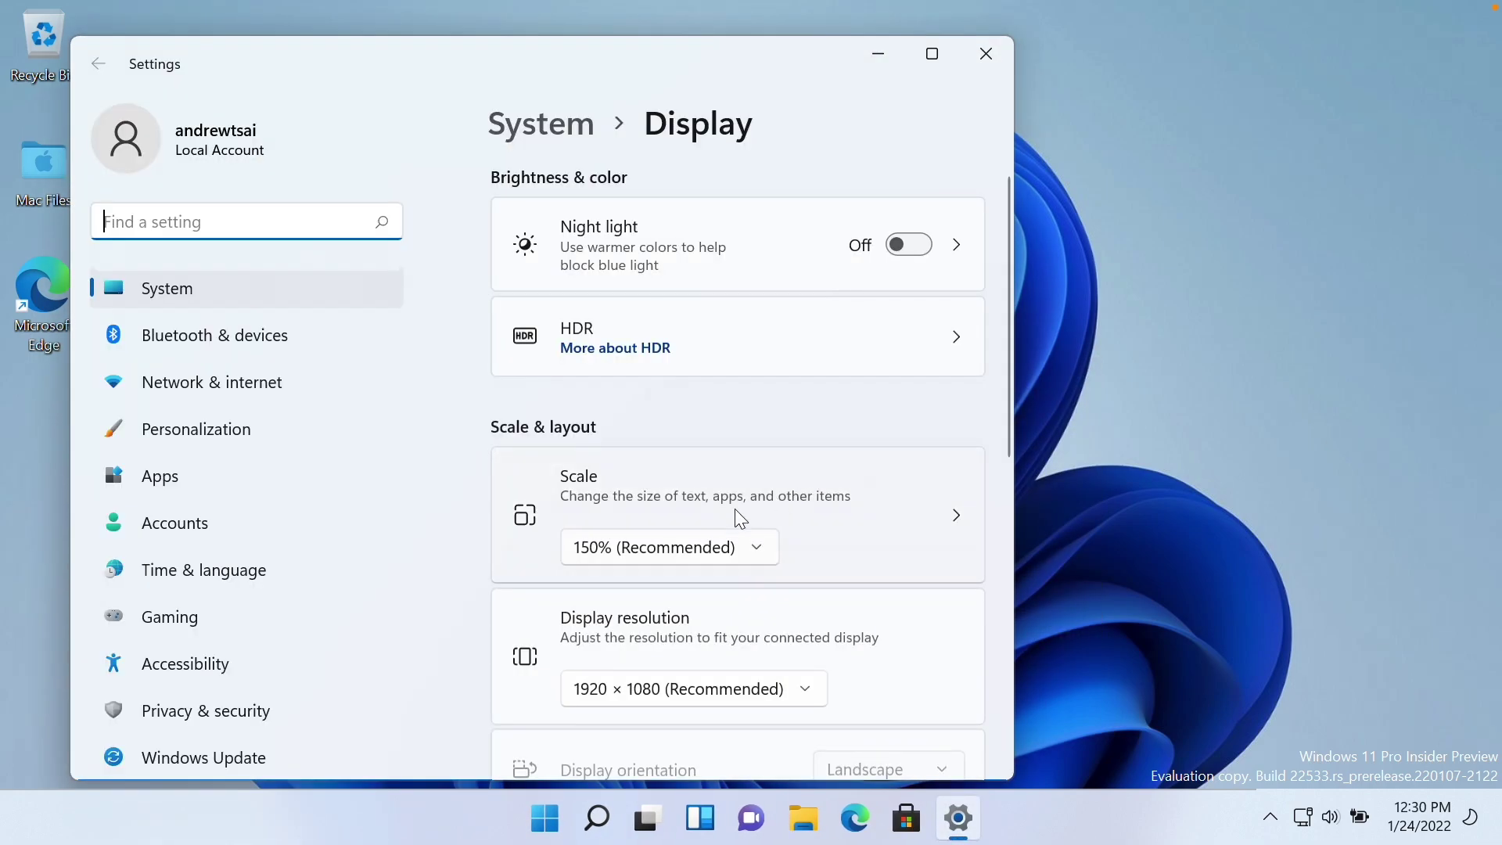
left_click(683, 551)
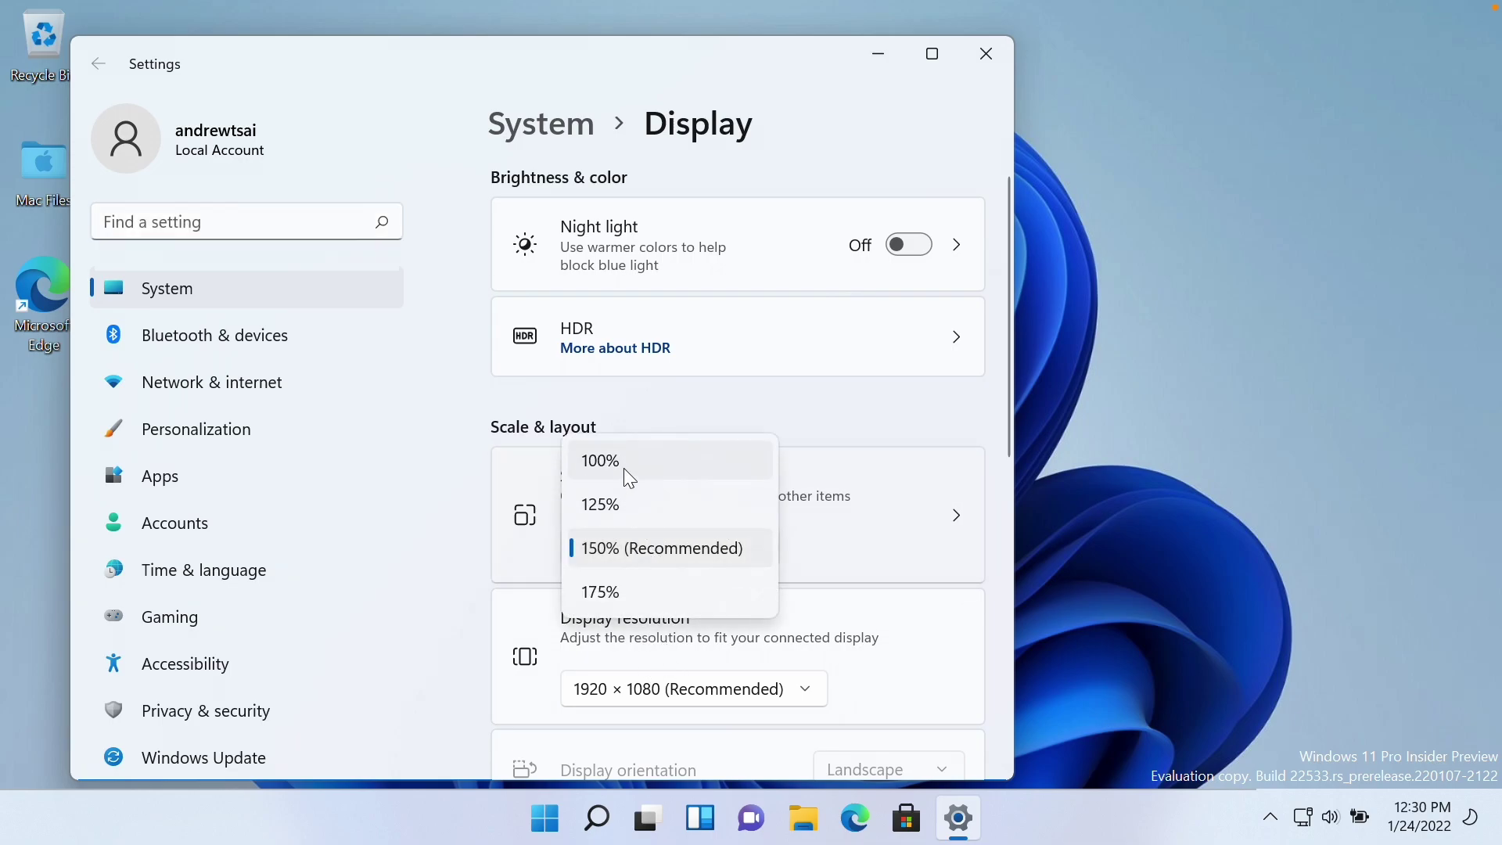
left_click(624, 470)
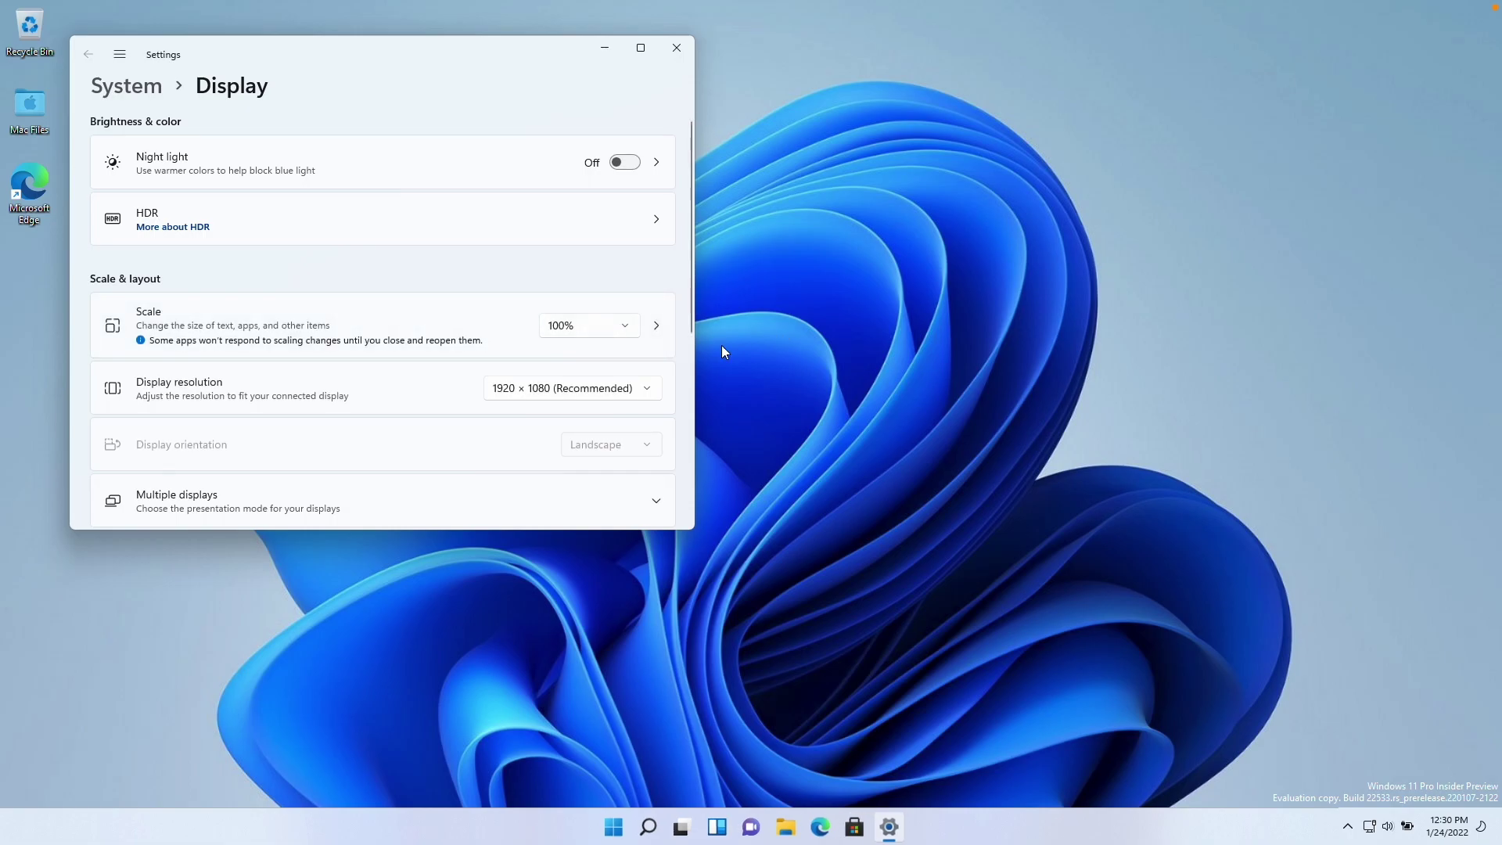
left_click(562, 327)
left_click(678, 48)
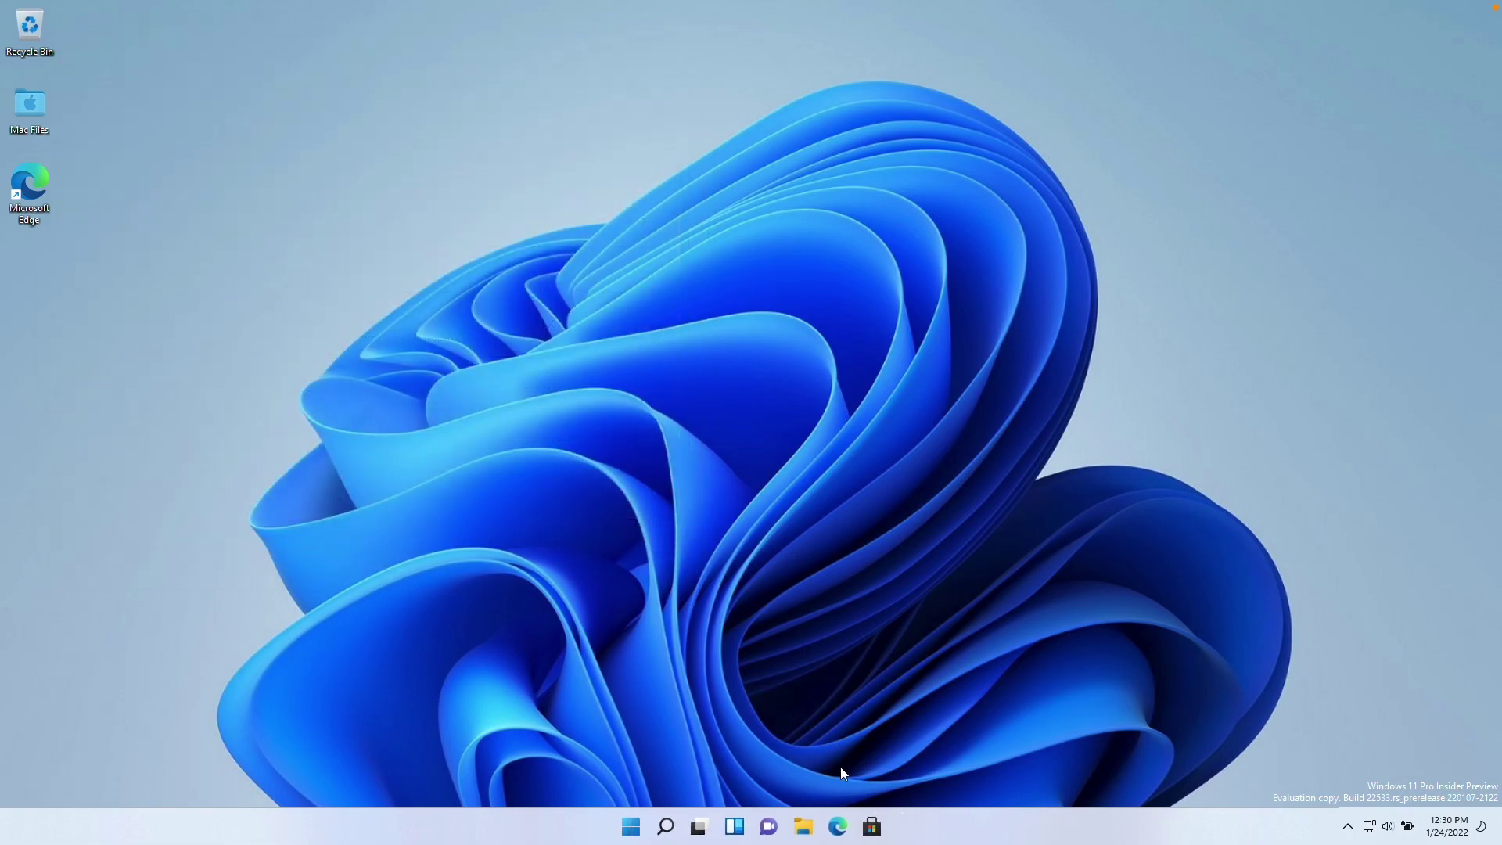
Download SteamSetup.exe from steampowered.com in Edge and run it, approving the UAC prompt
left_click(838, 827)
type("steampowered.com")
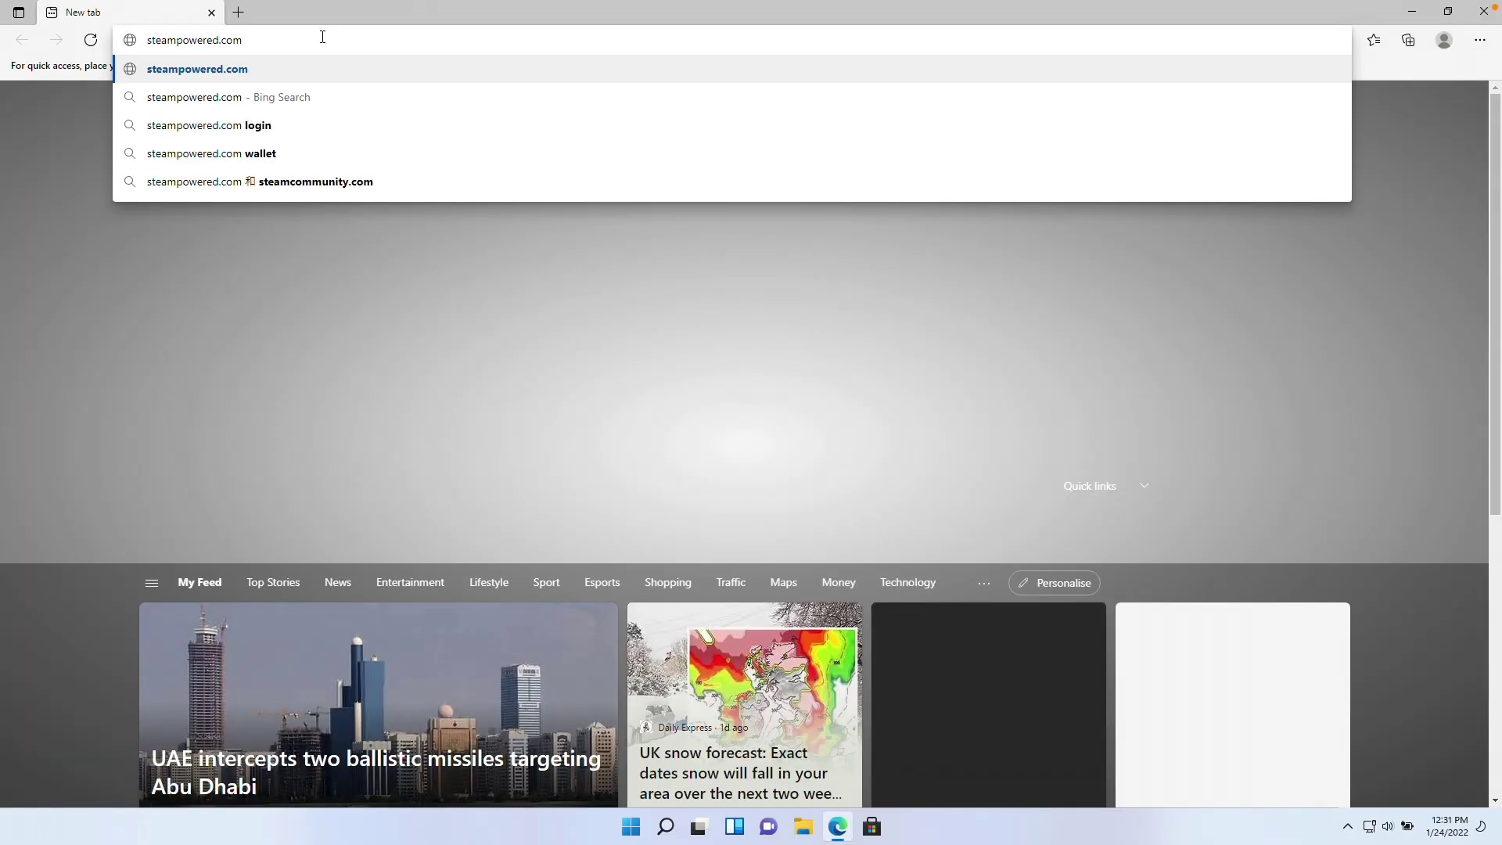
key("Return")
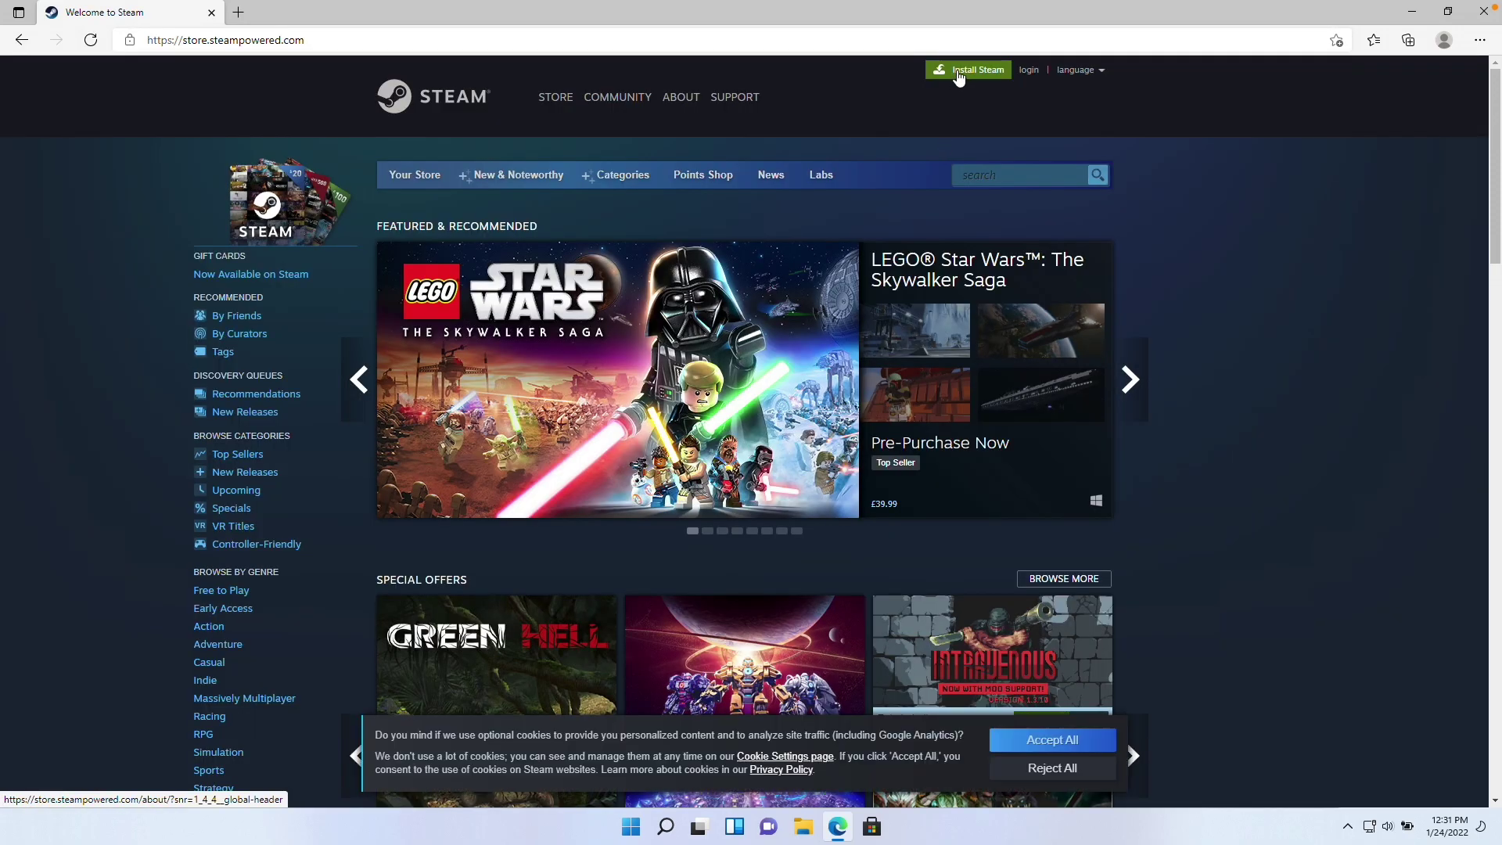
left_click(960, 72)
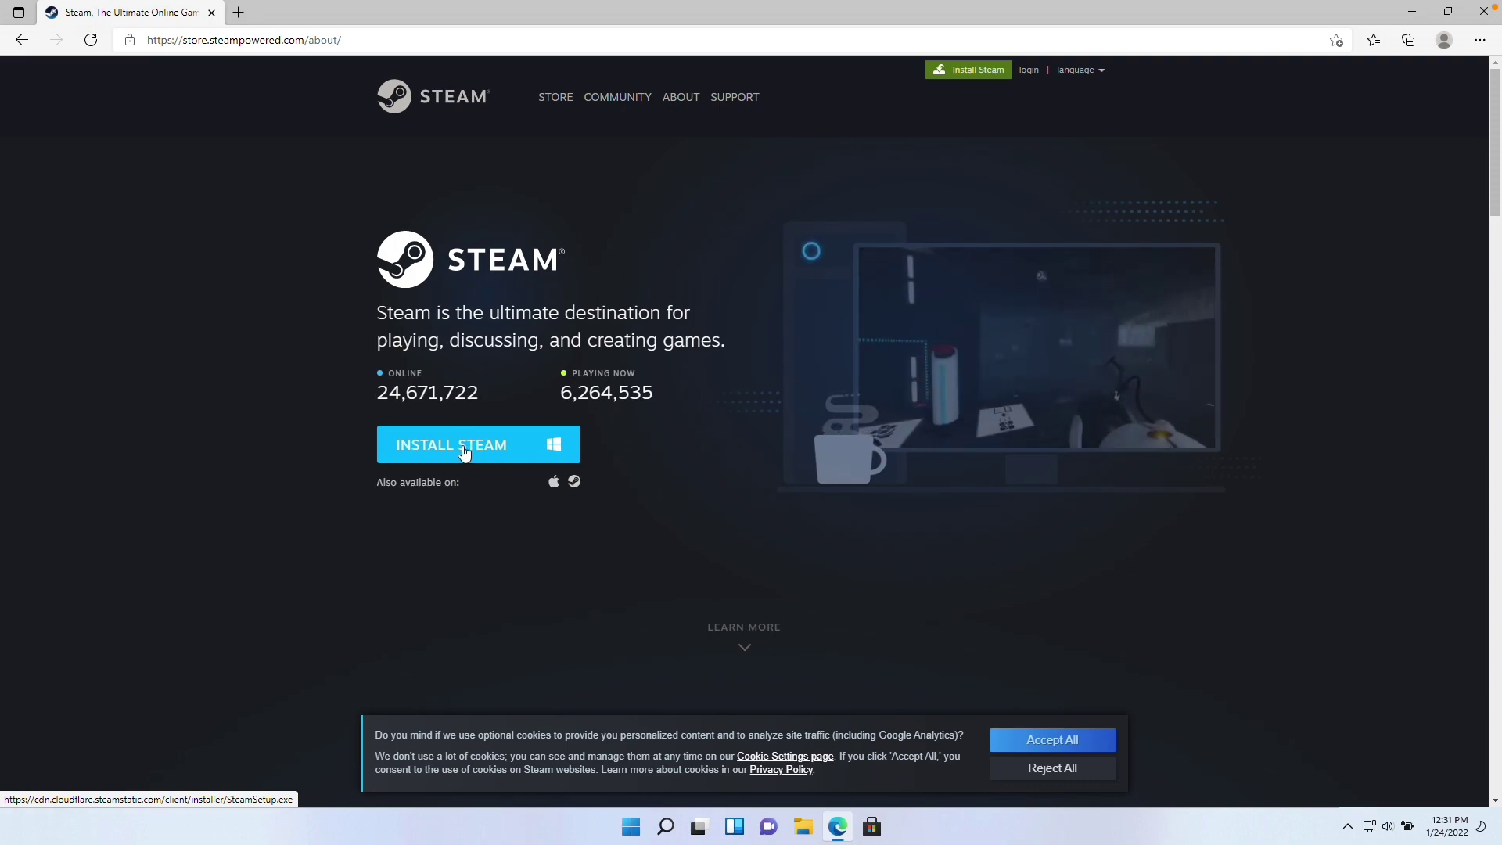
left_click(532, 462)
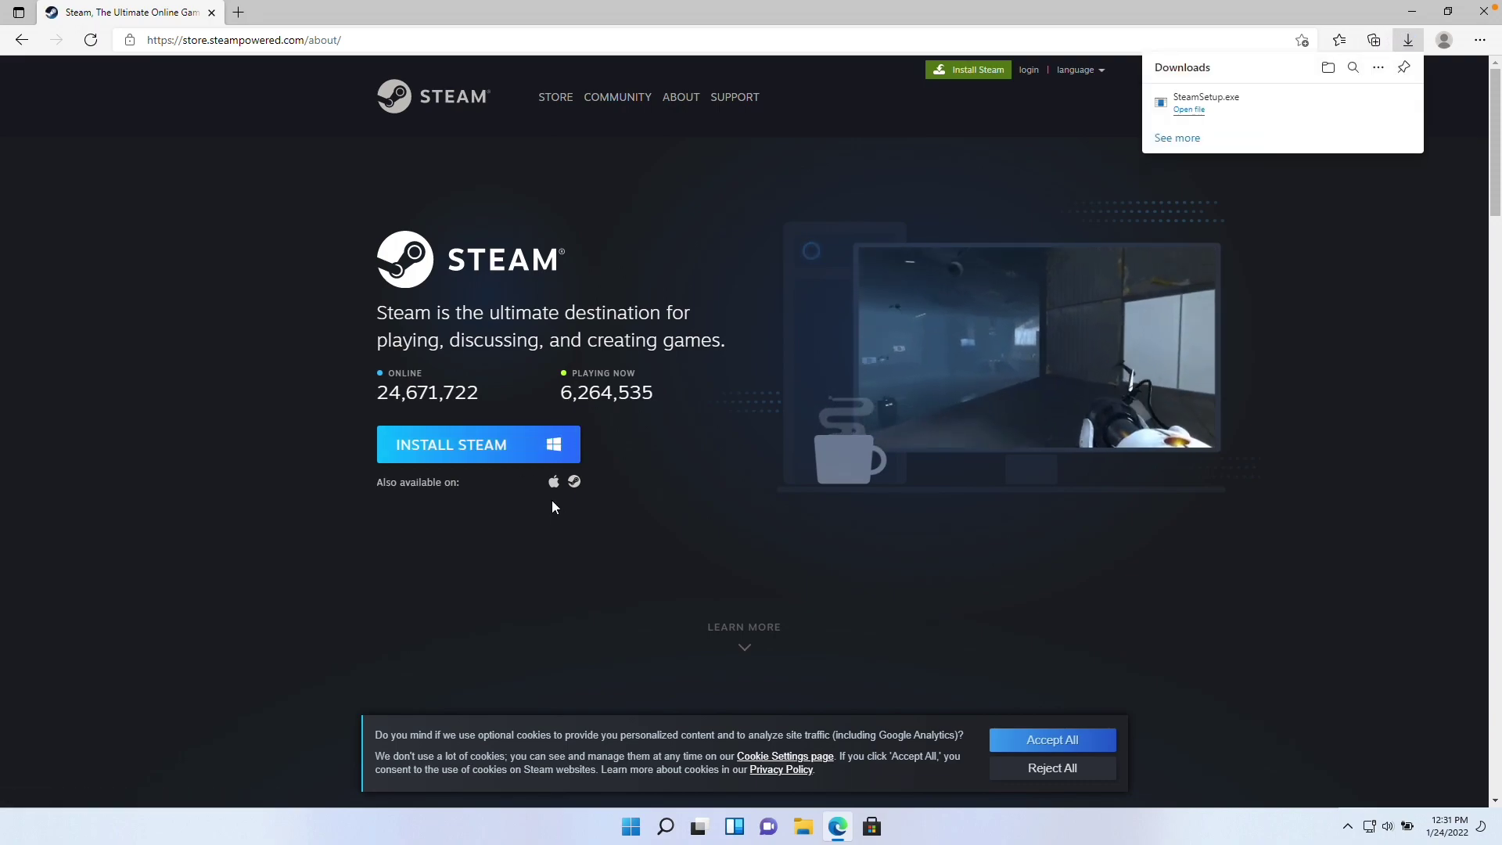
left_click(1189, 109)
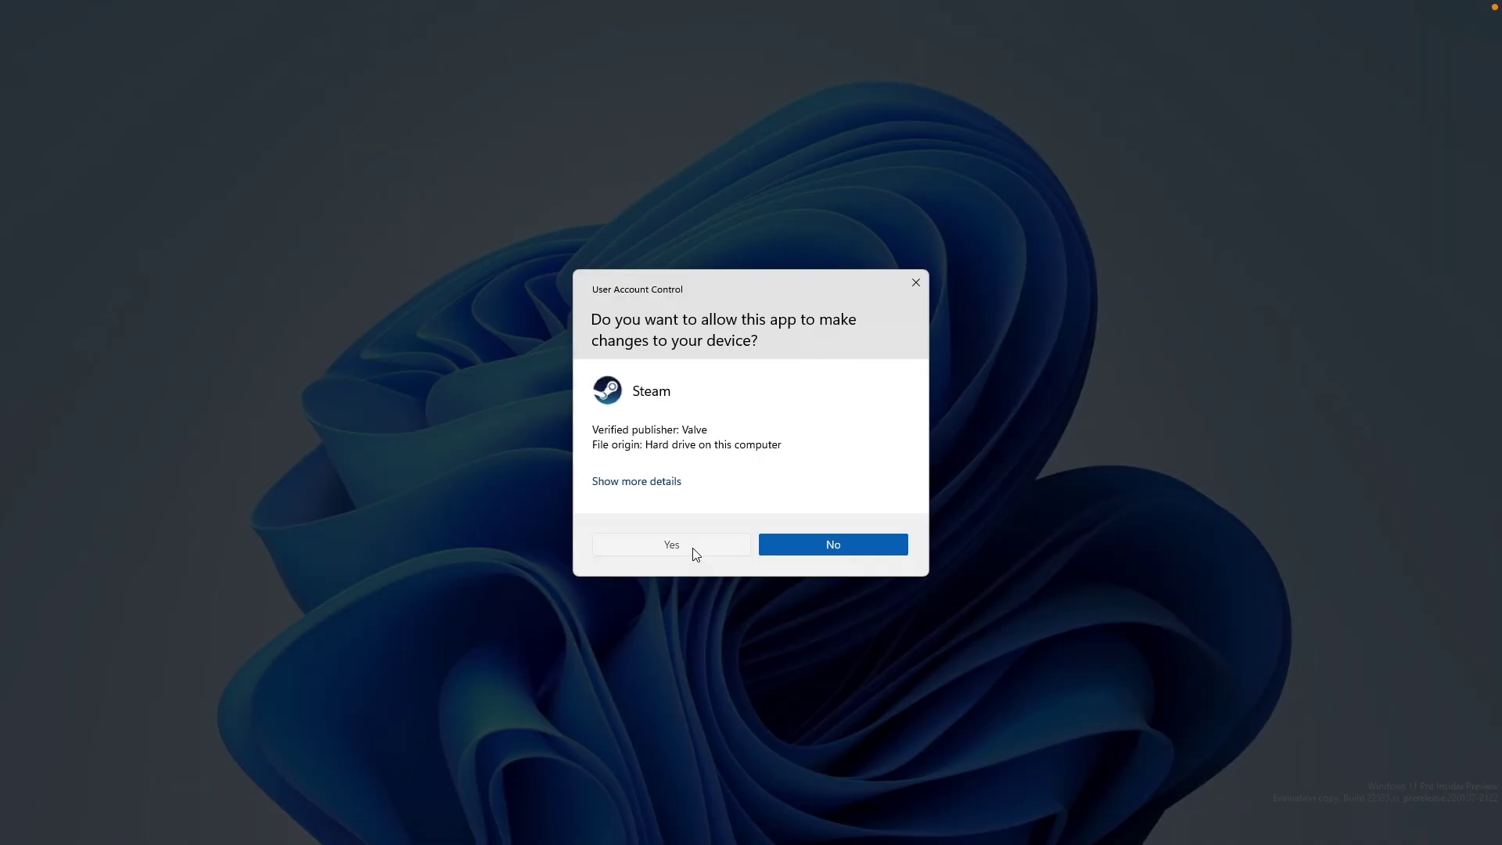
left_click(691, 552)
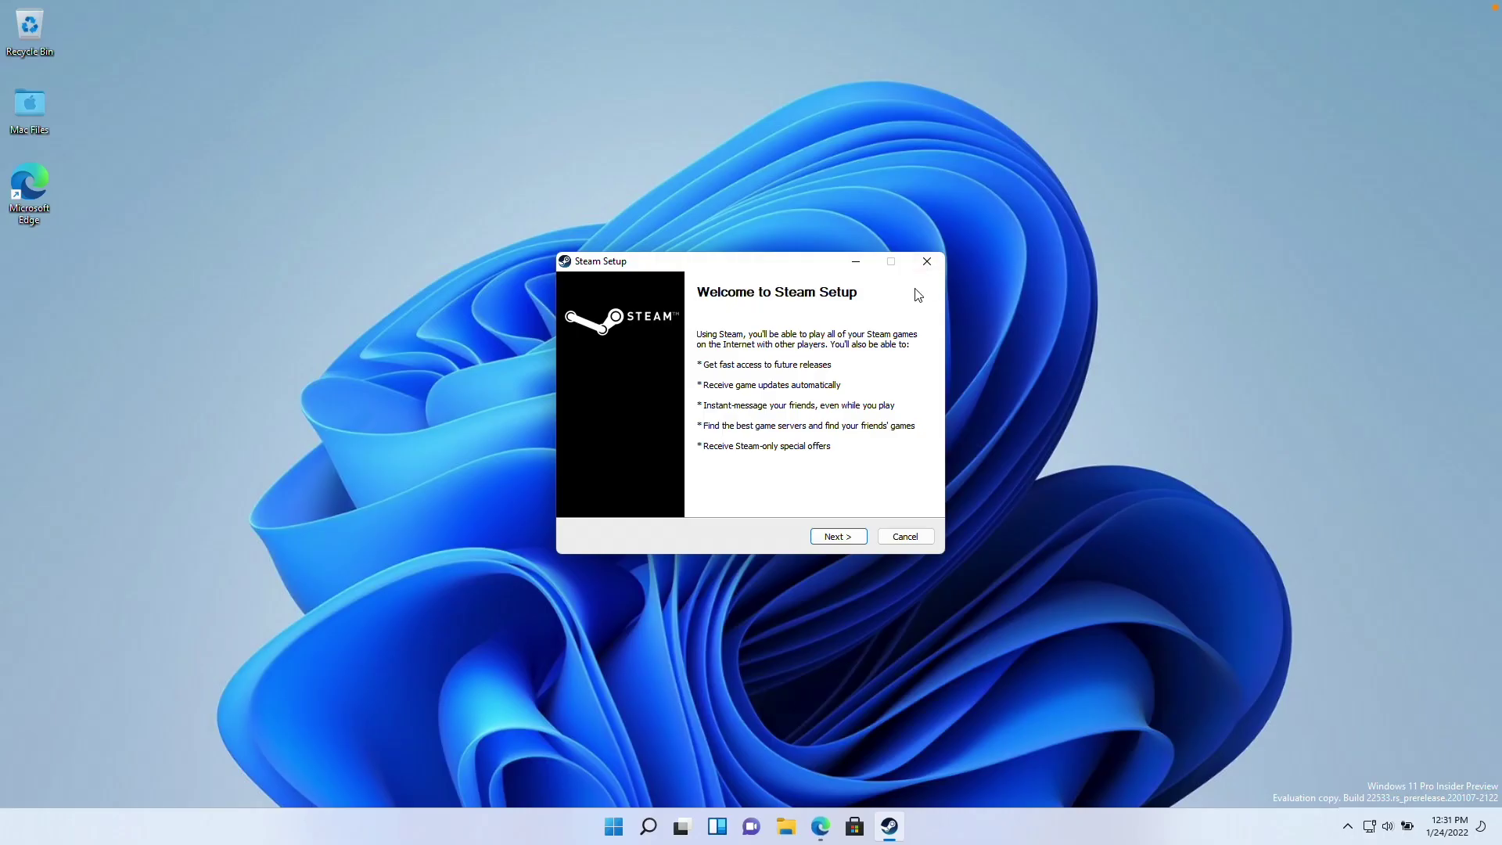
Install Steam in English at the default location, then log in to an existing account
left_click(837, 544)
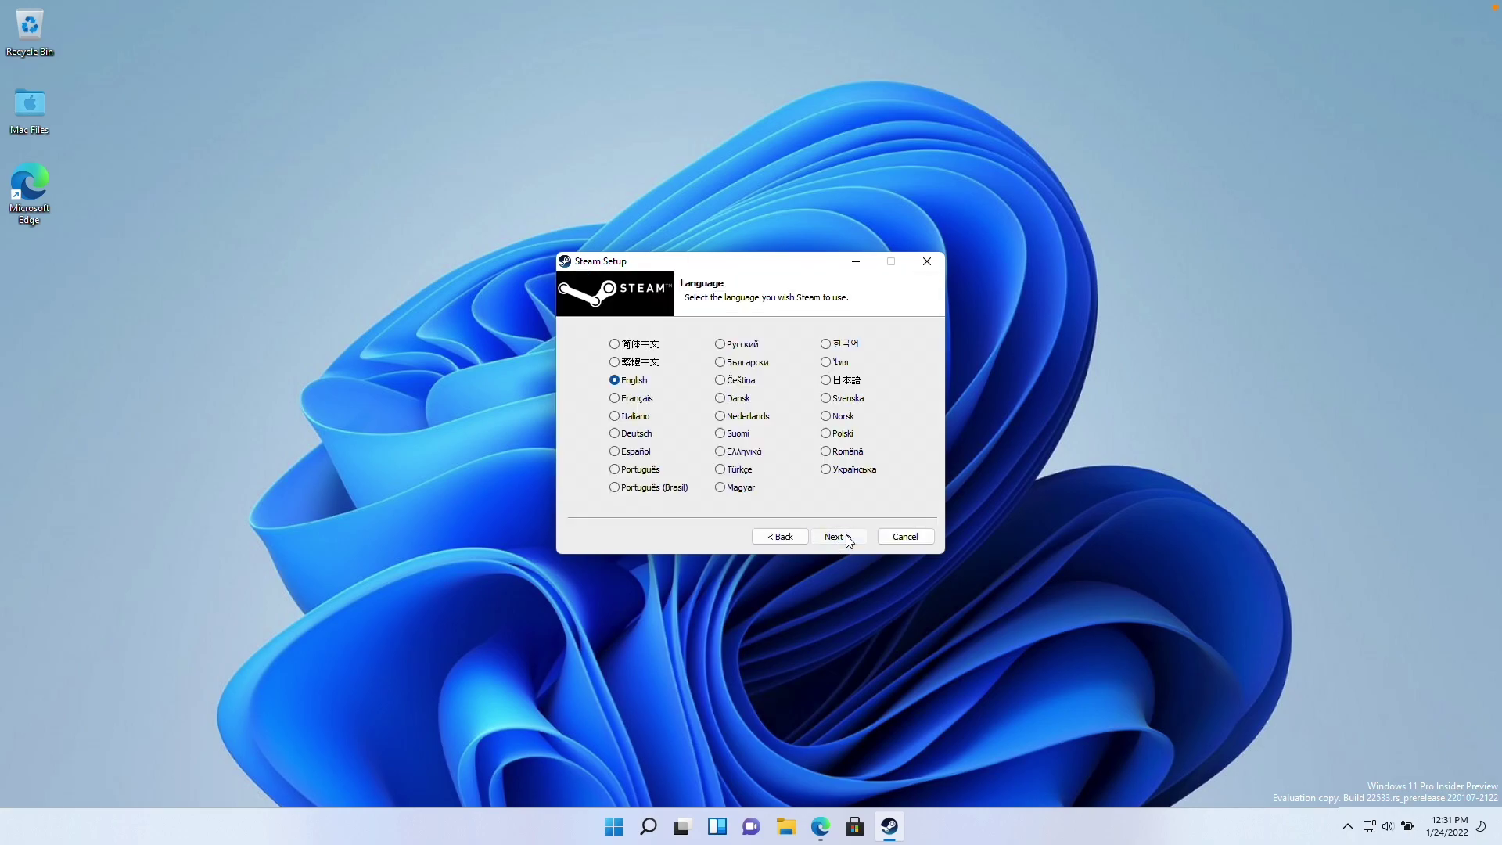
left_click(841, 538)
left_click(834, 539)
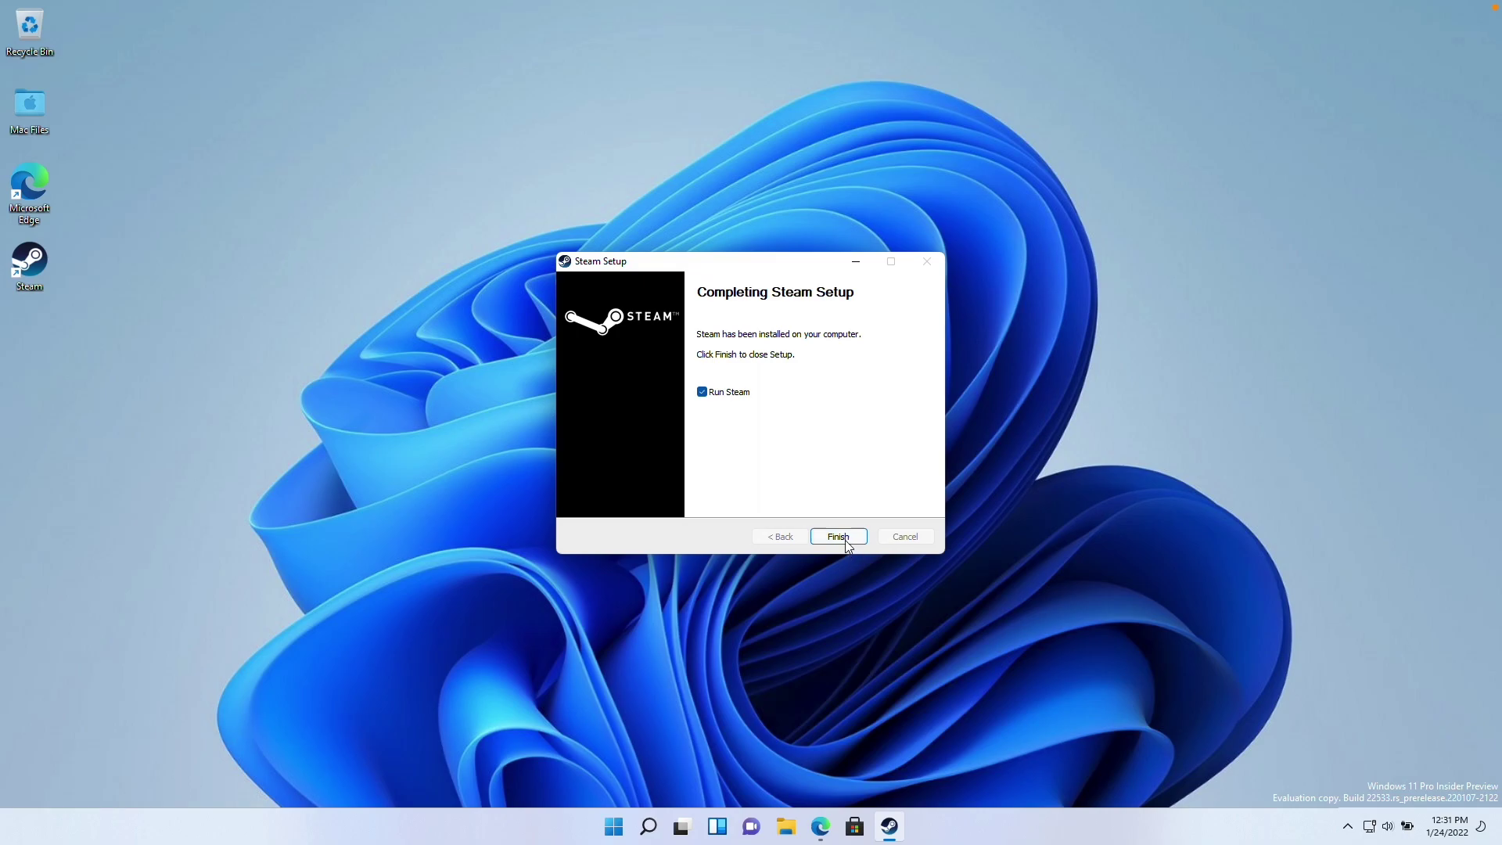
left_click(845, 543)
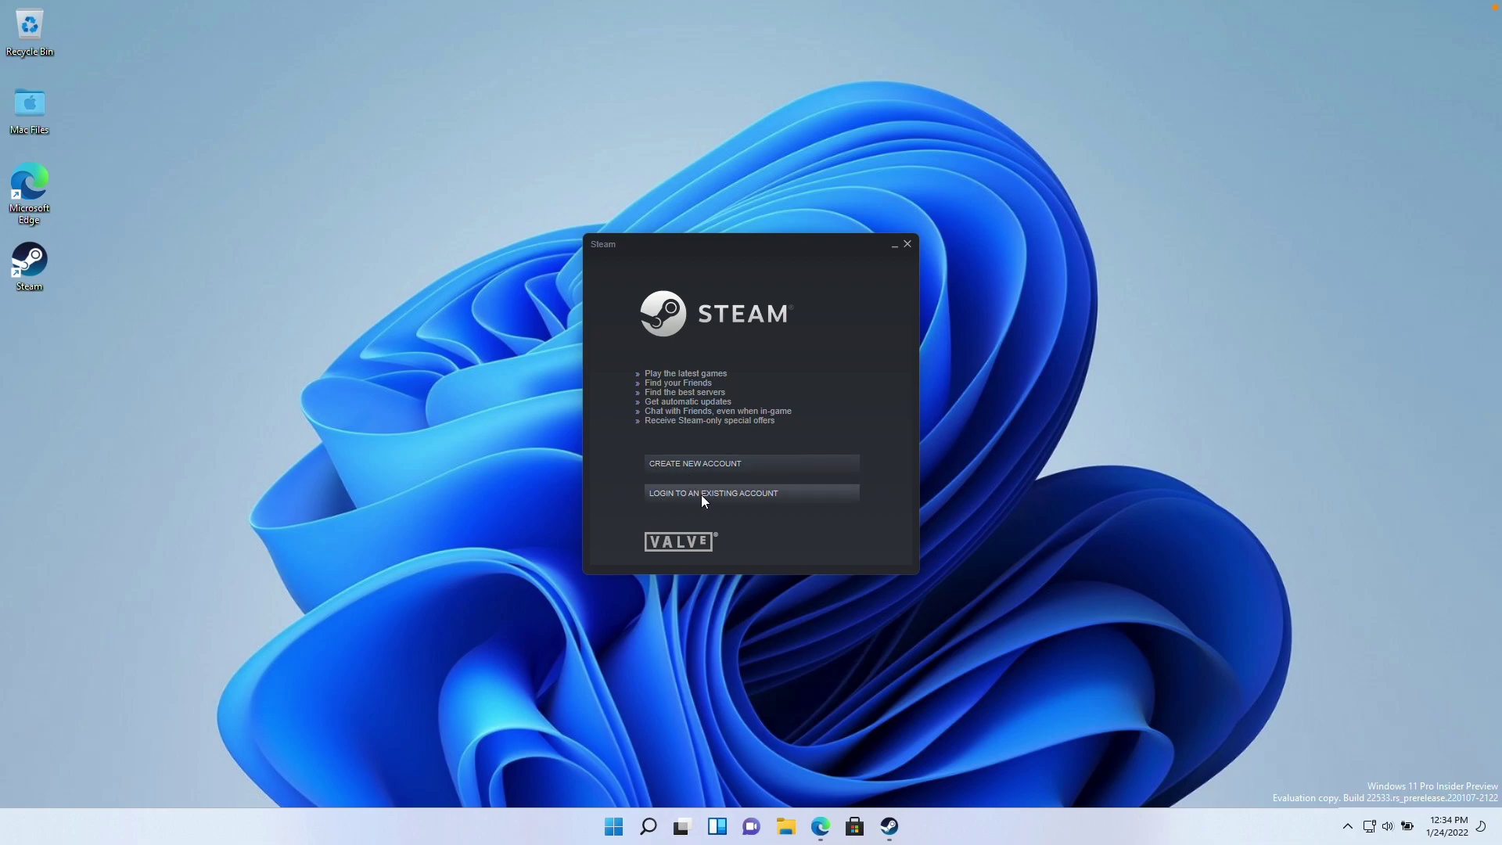
left_click(702, 494)
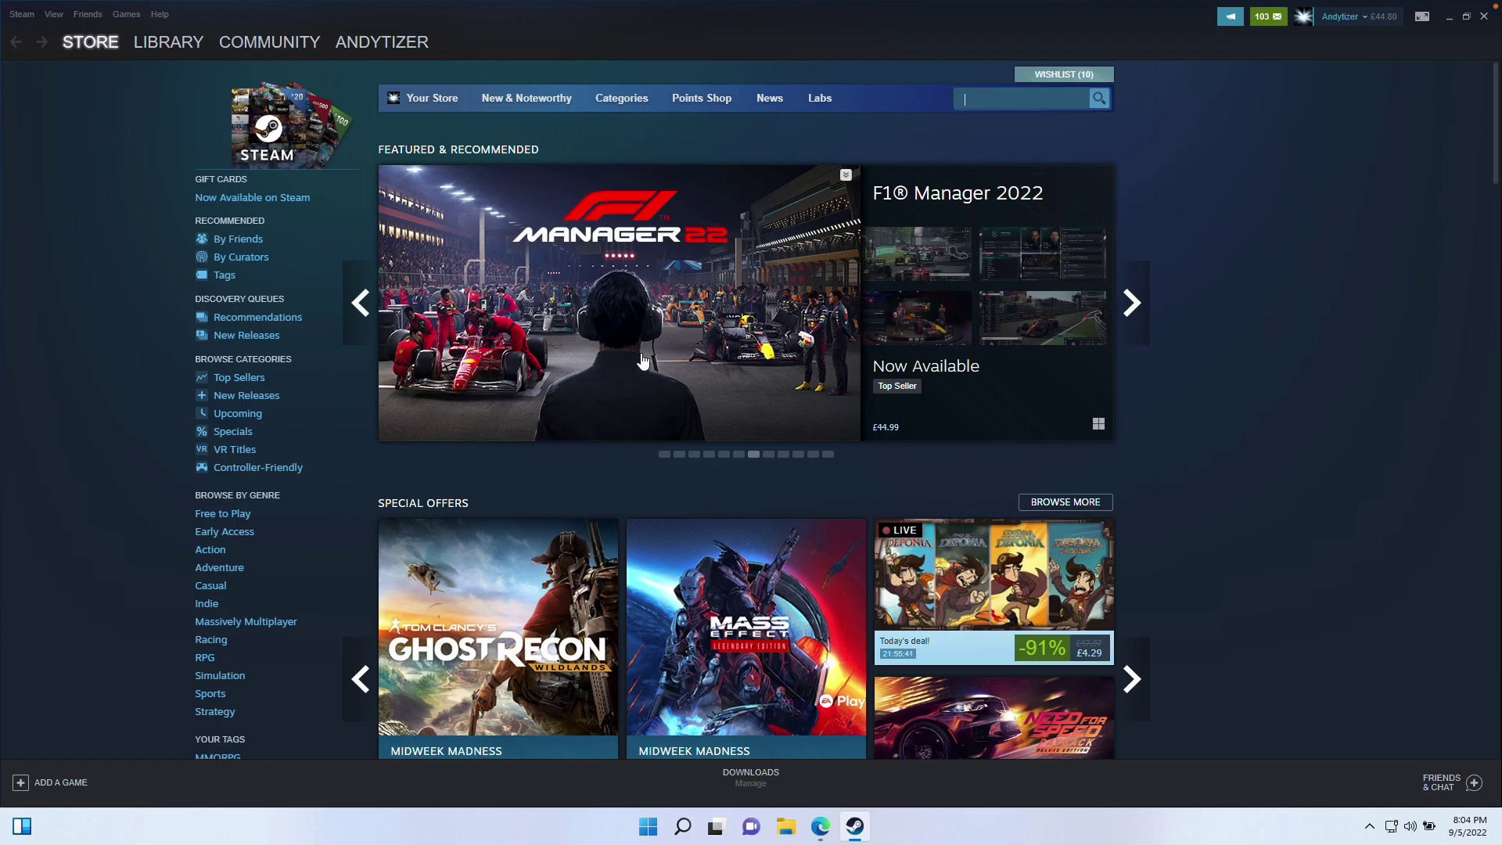
Search the Steam library for 'ftl' and open FTL: Faster Than Light
mouse_move(890, 190)
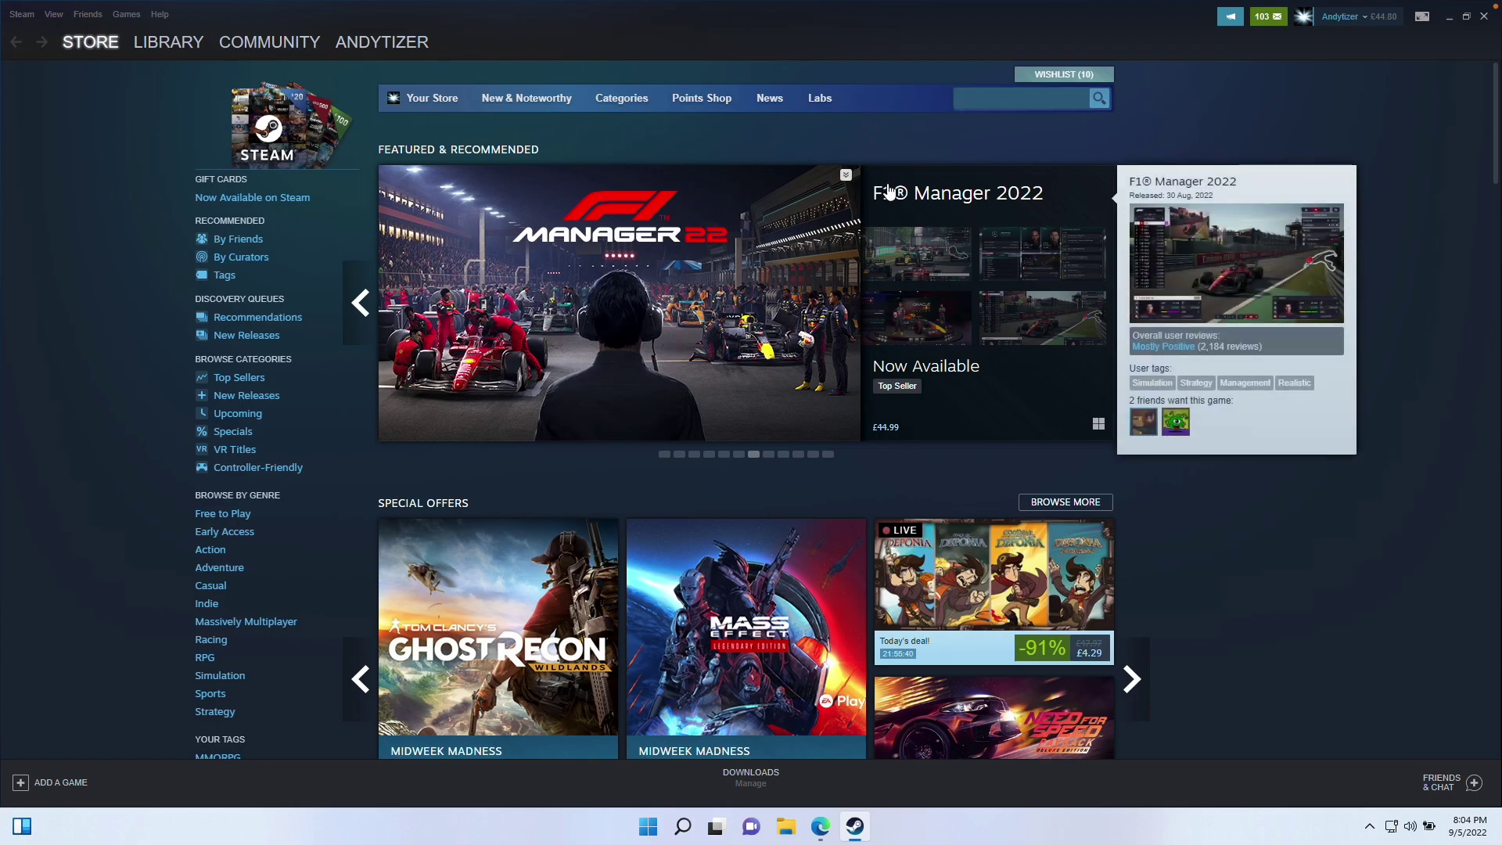
left_click(170, 42)
left_click(117, 141)
type("ftl")
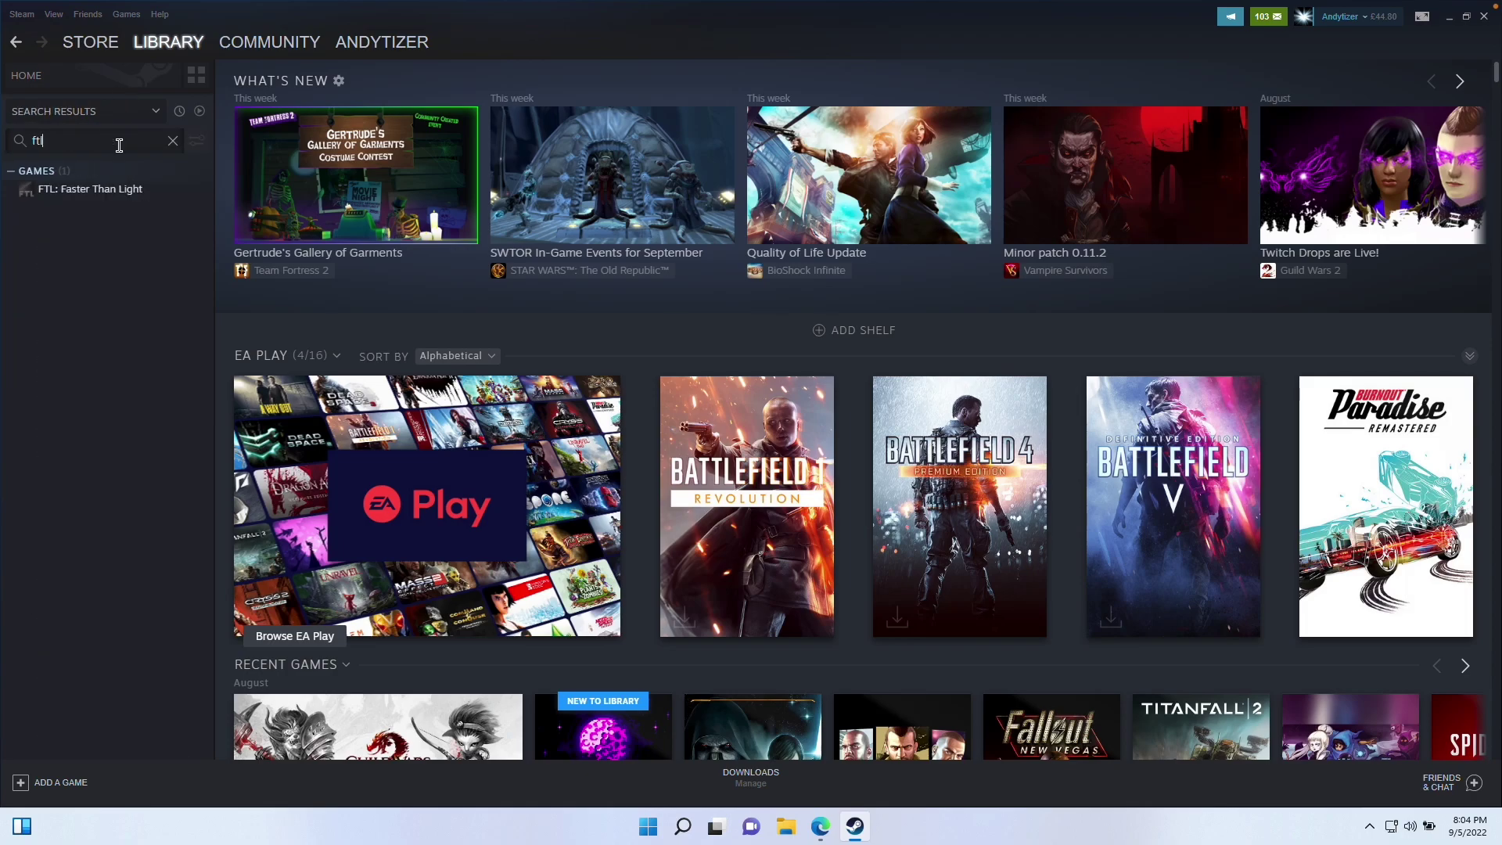
left_click(128, 190)
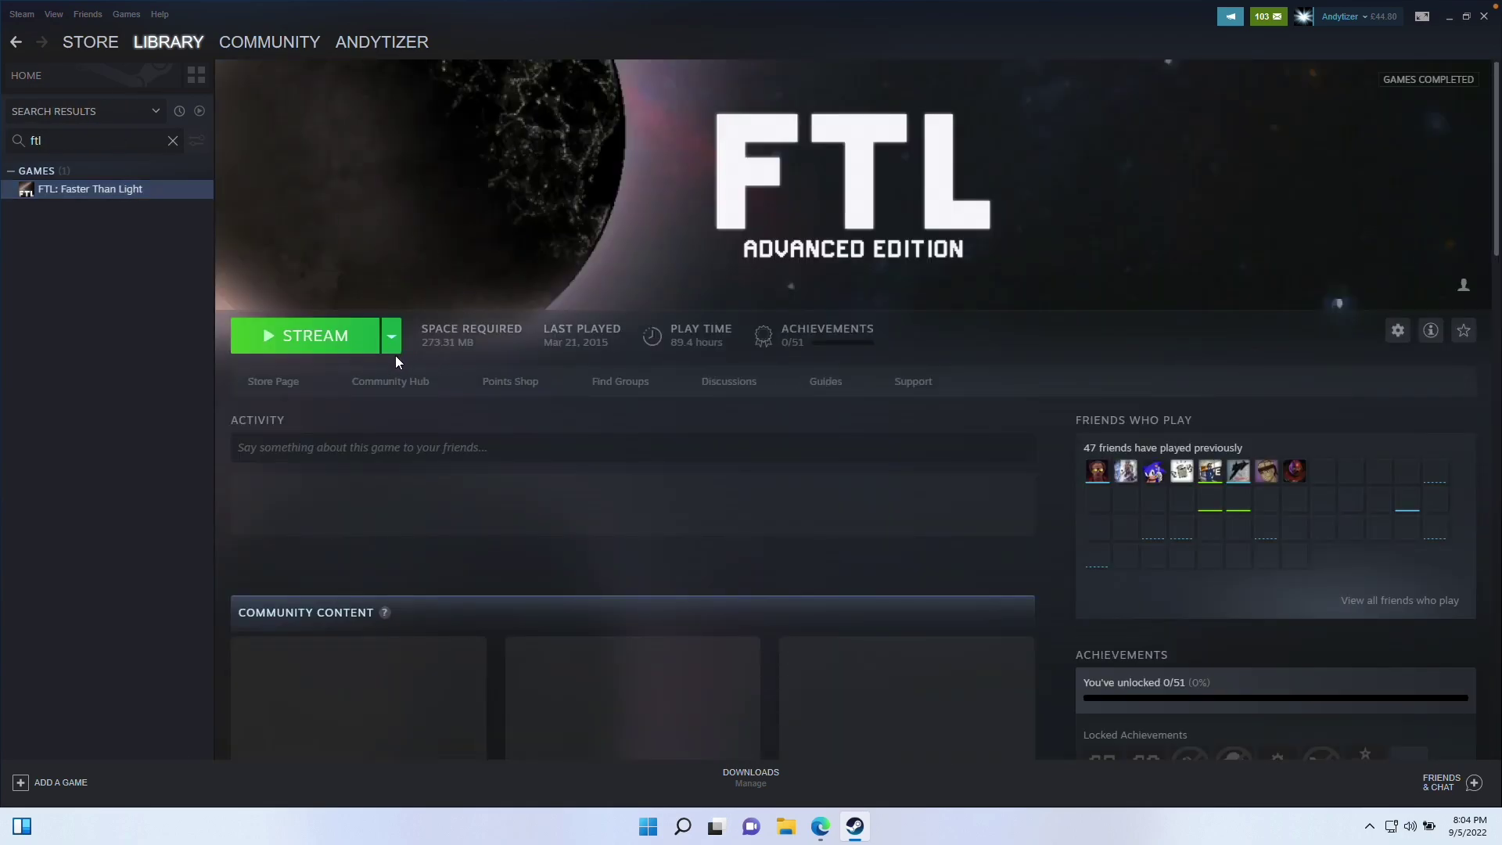
Install FTL on This computer and view its download progress
left_click(392, 345)
left_click(420, 368)
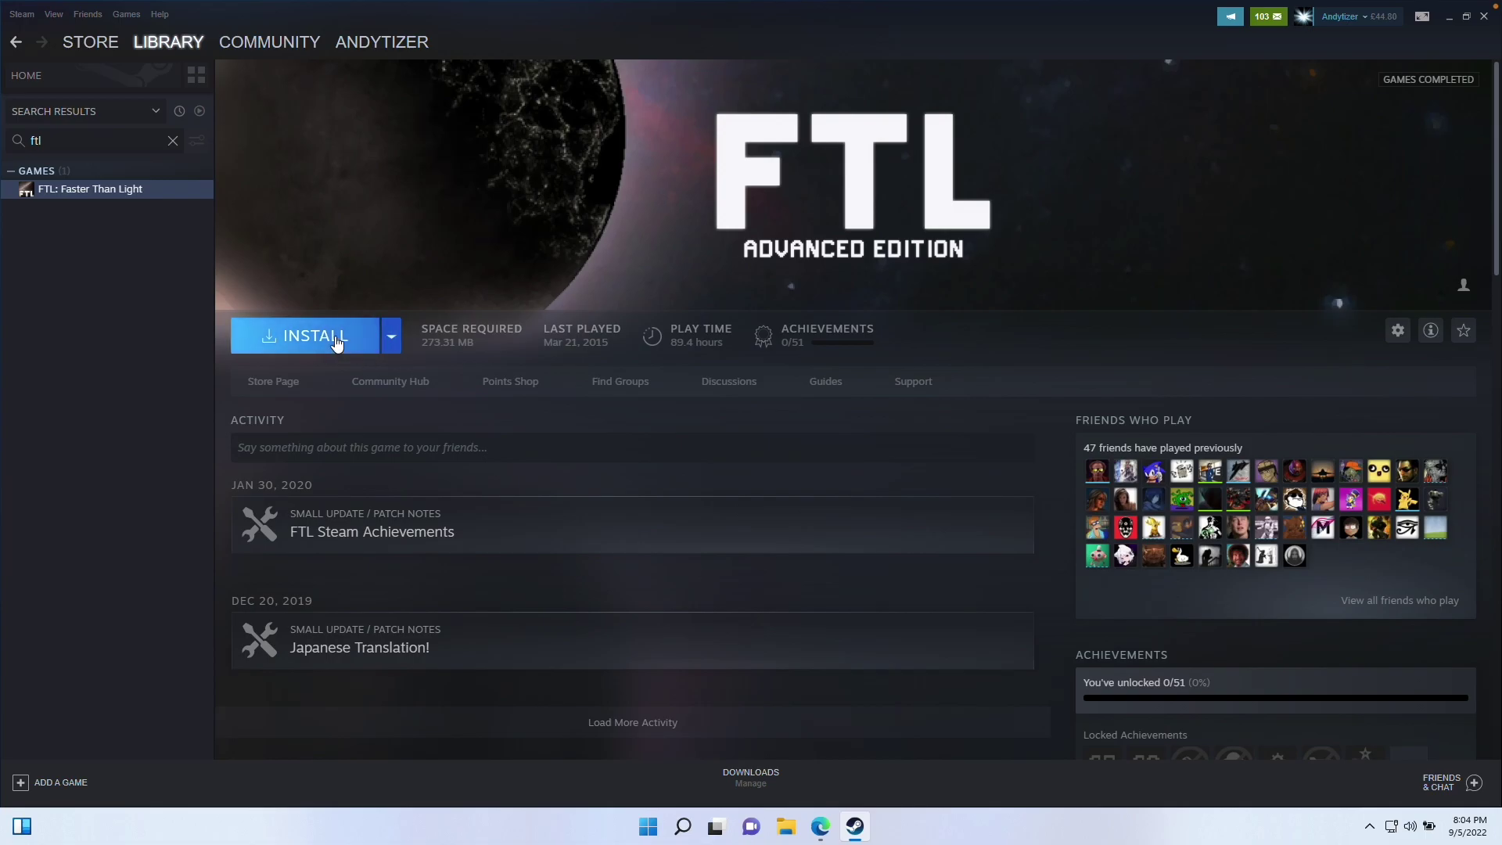
left_click(336, 338)
left_click(805, 540)
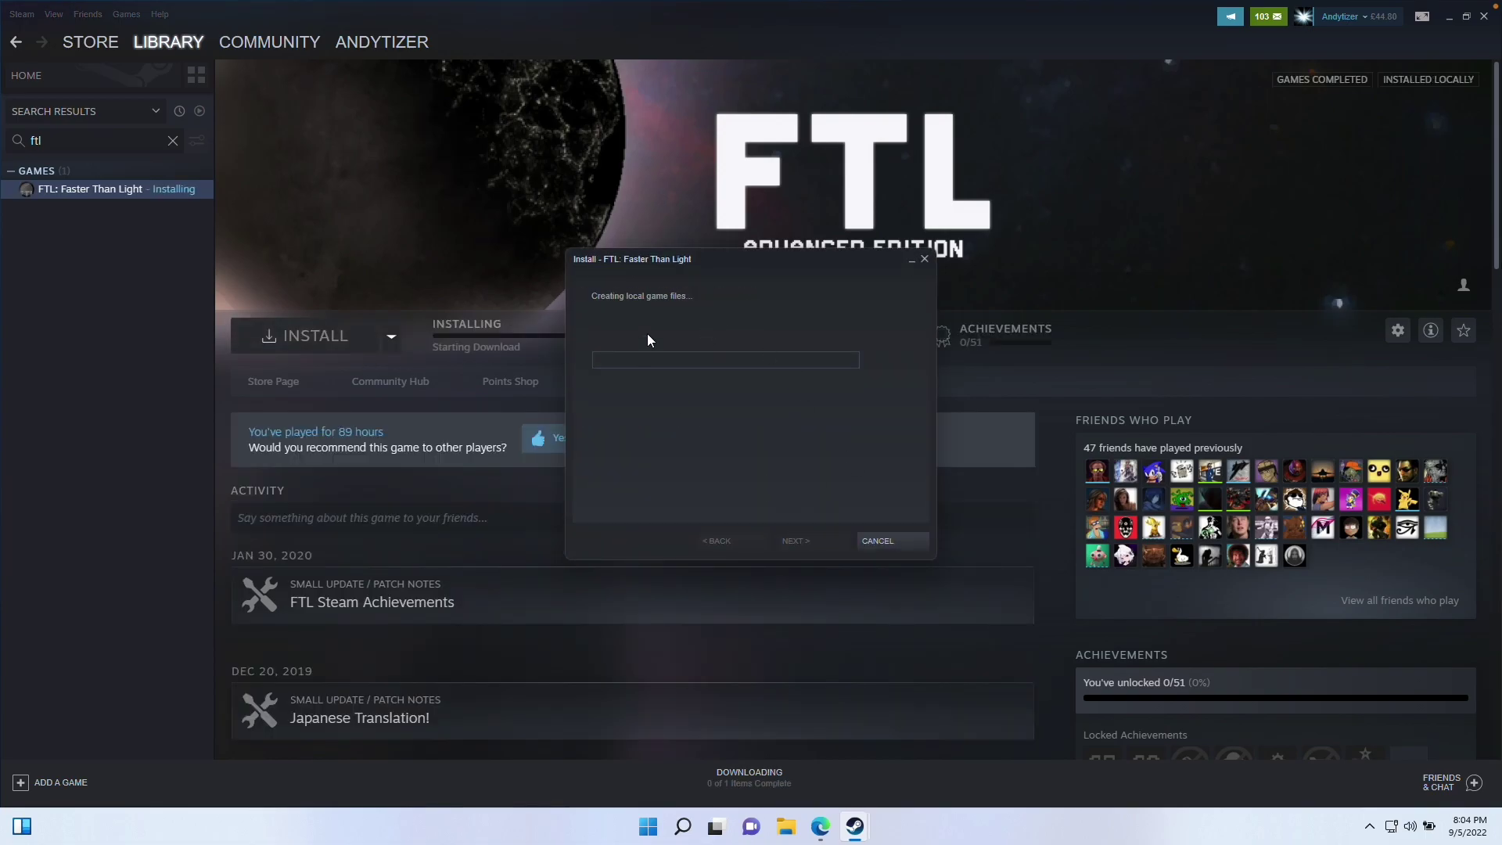
left_click(884, 540)
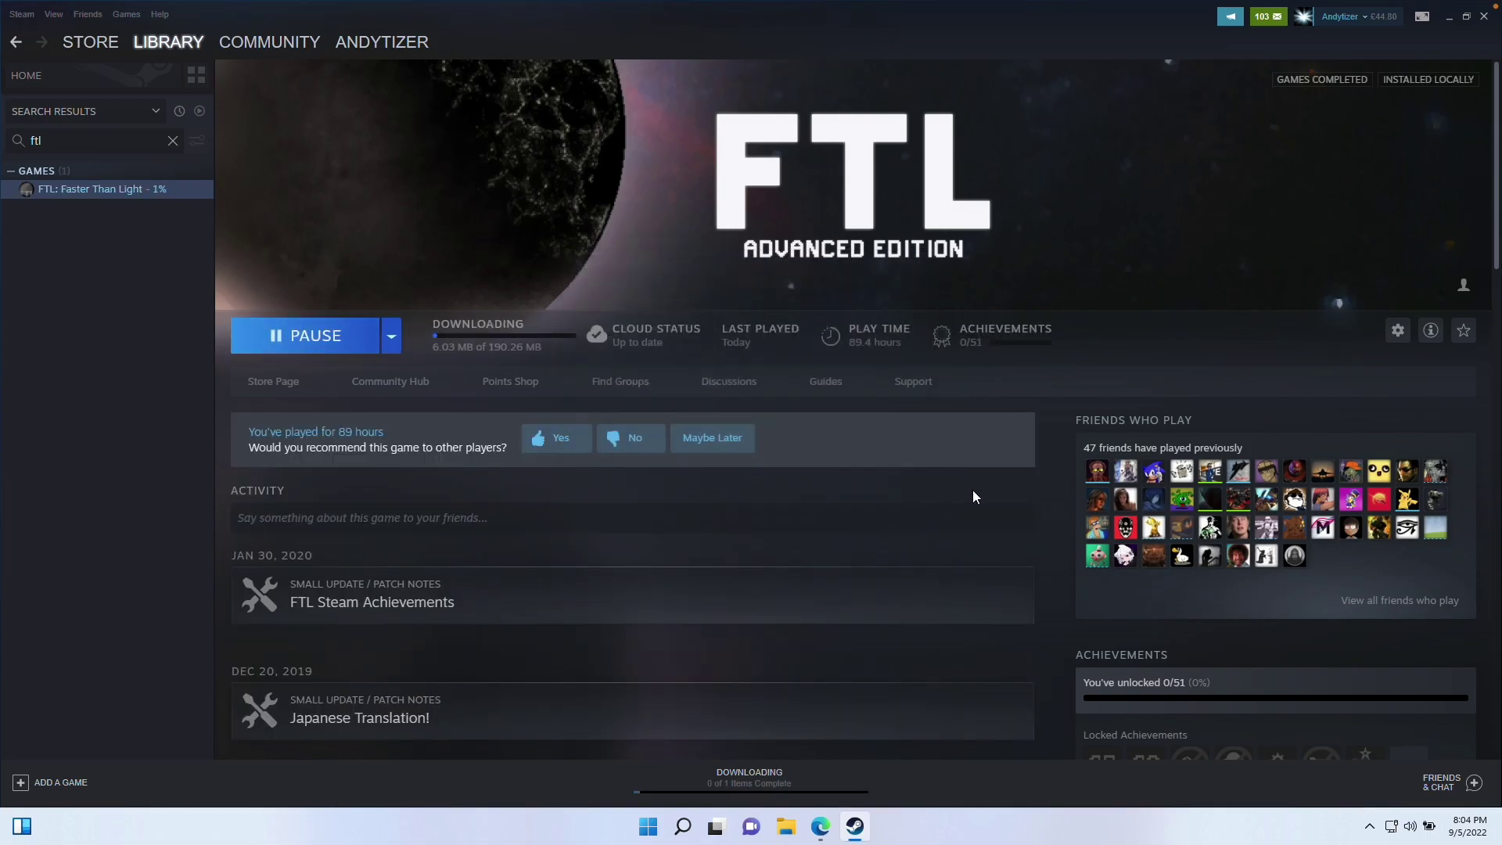
left_click(486, 326)
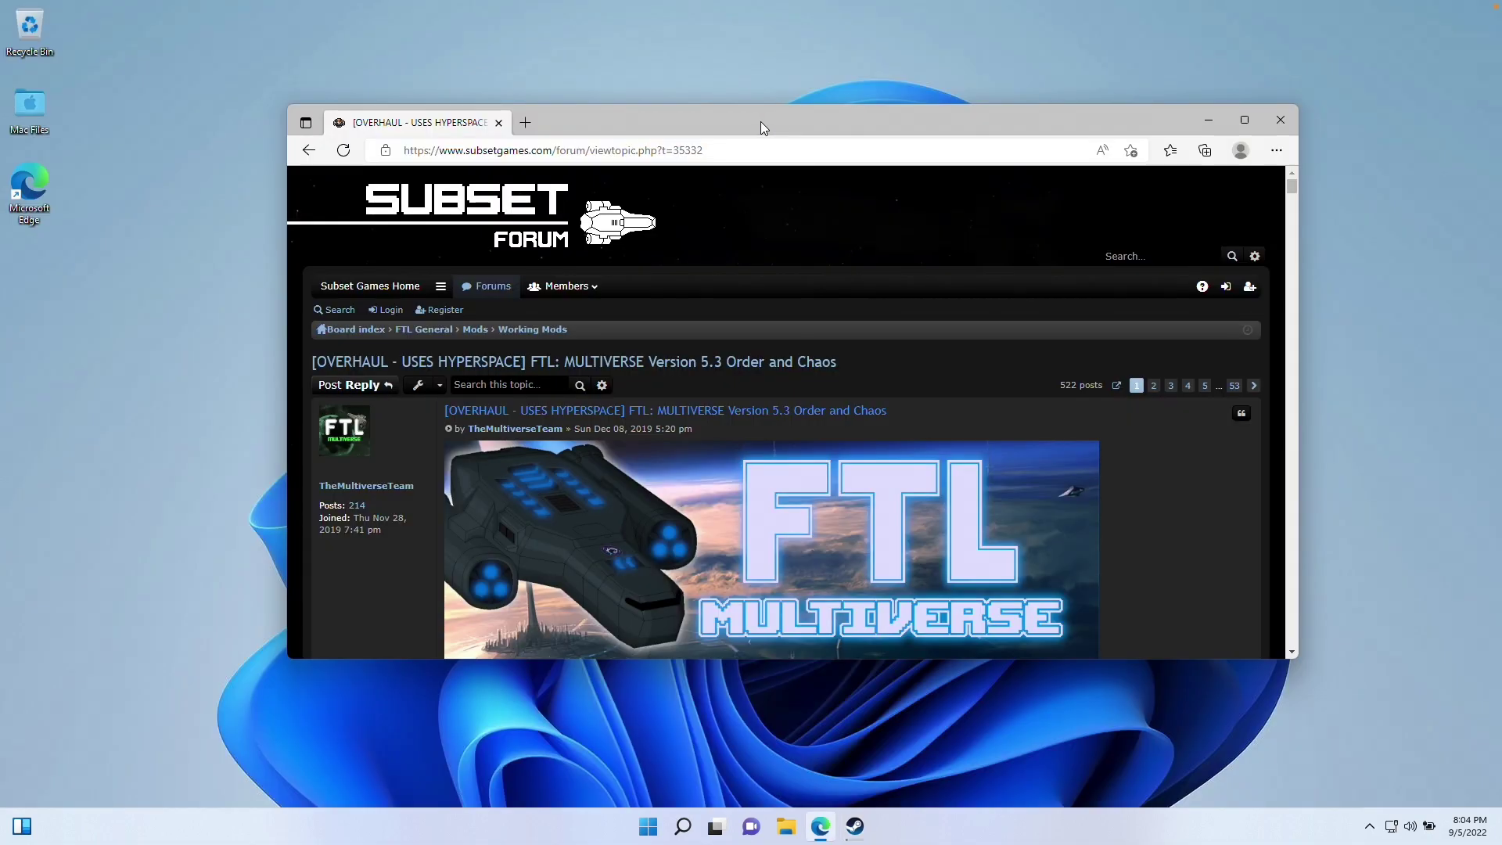
left_click_drag(761, 121, 736, 119)
Maximize Edge and open the Google Drive link under DOWNLOAD INSTALLER - 5.3 ORDER AND CHAOS
left_click(477, 149)
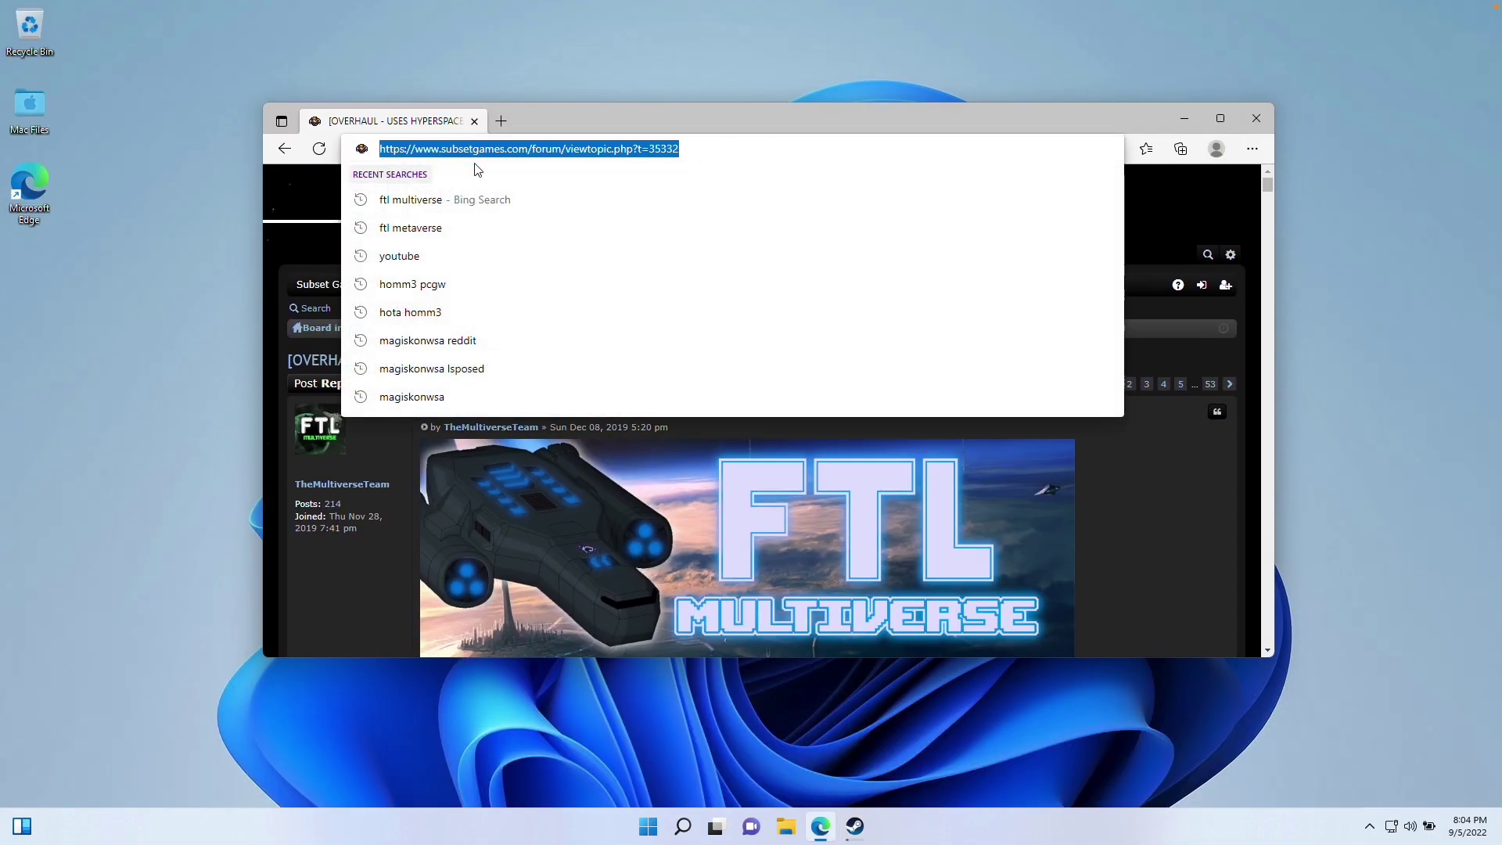
double_click(655, 125)
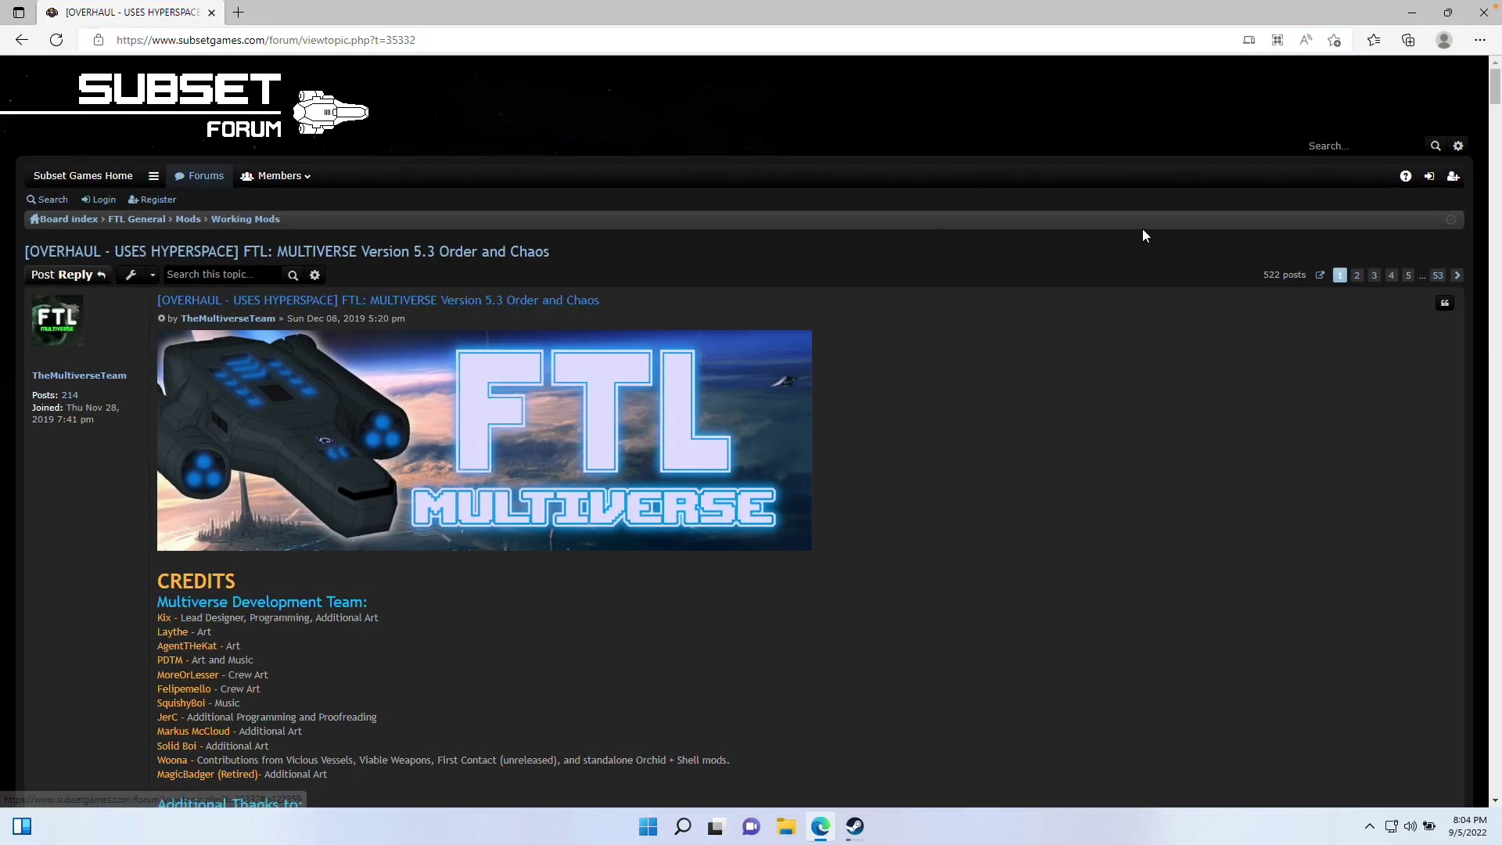
left_click_drag(1497, 95, 1497, 266)
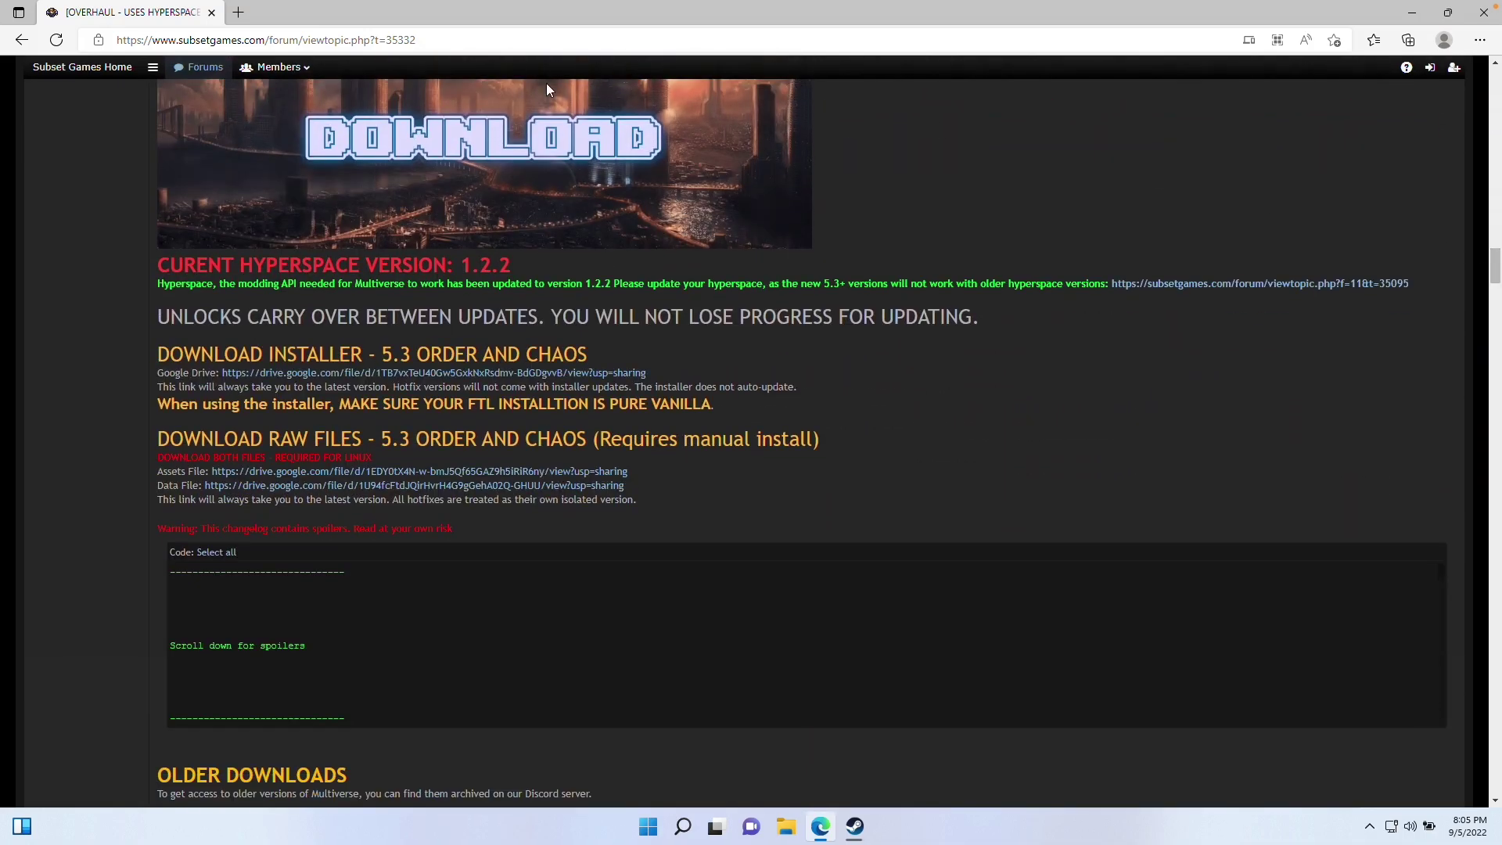
left_click_drag(162, 352, 585, 358)
left_click(587, 361)
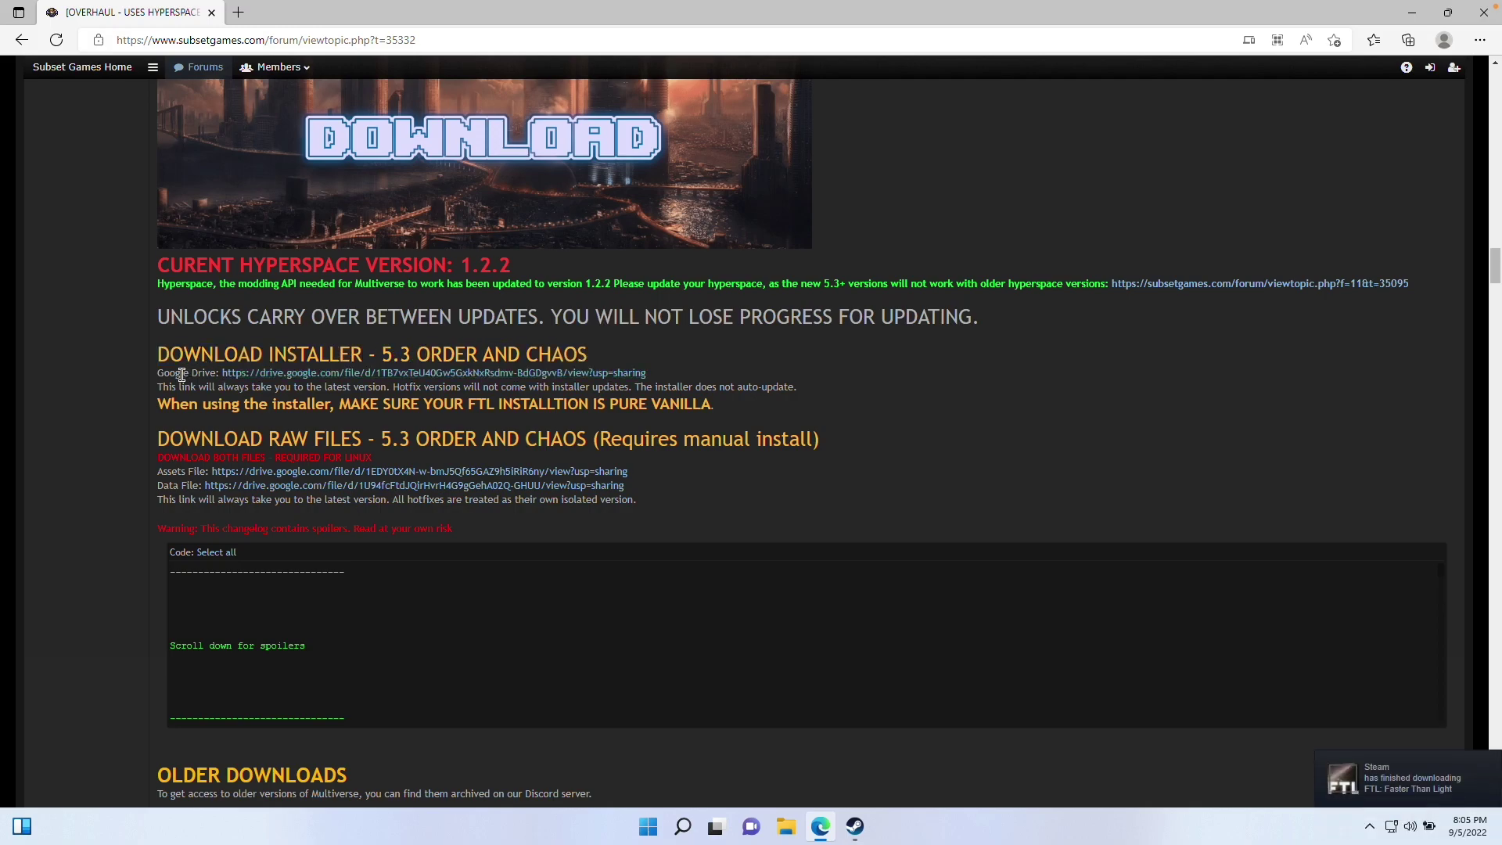
left_click_drag(186, 373, 505, 380)
left_click(270, 391)
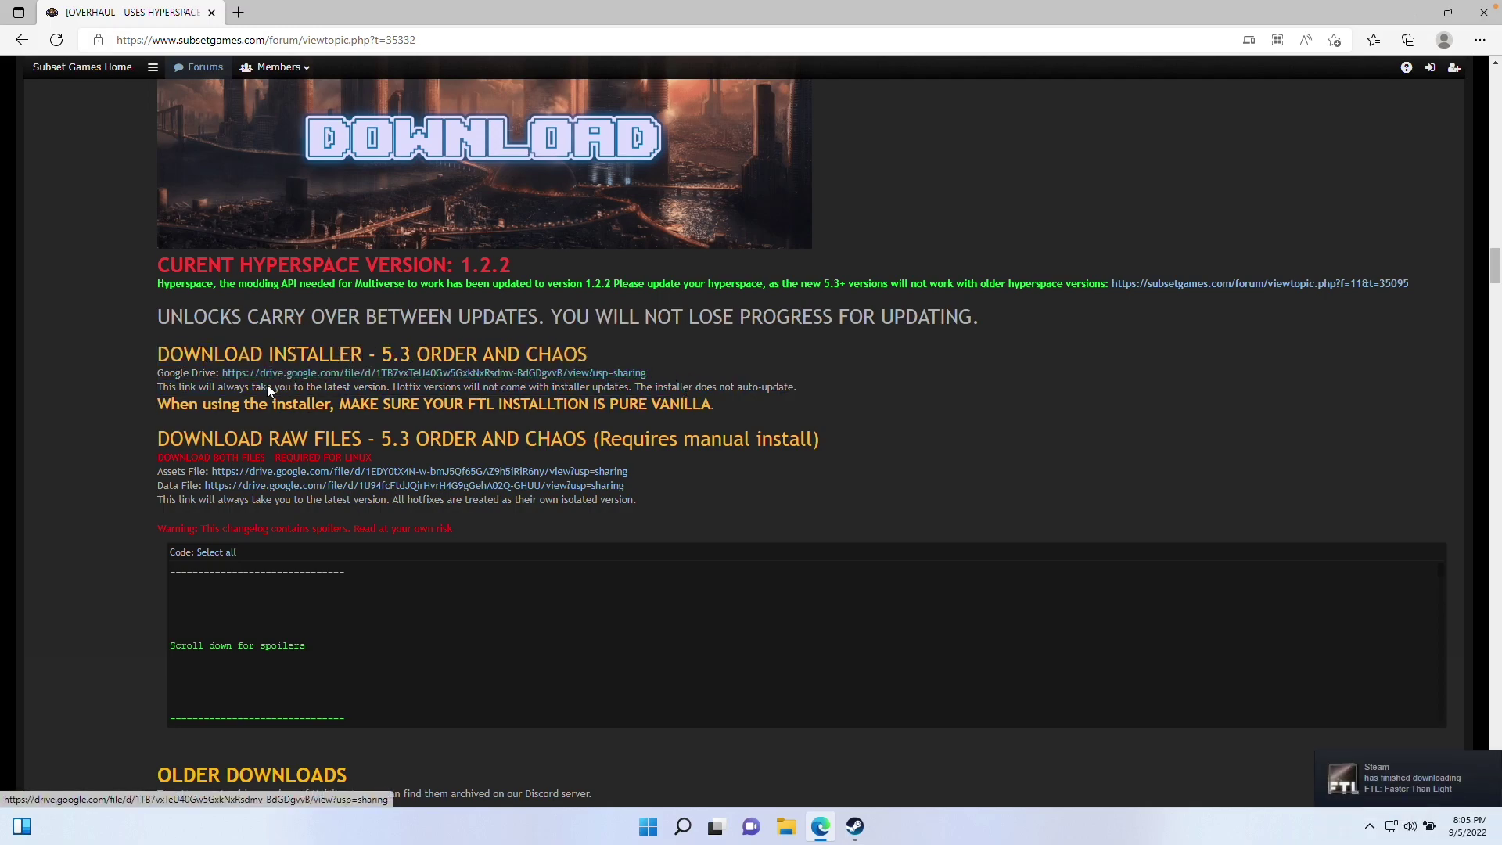
left_click_drag(320, 386, 475, 387)
left_click(396, 379)
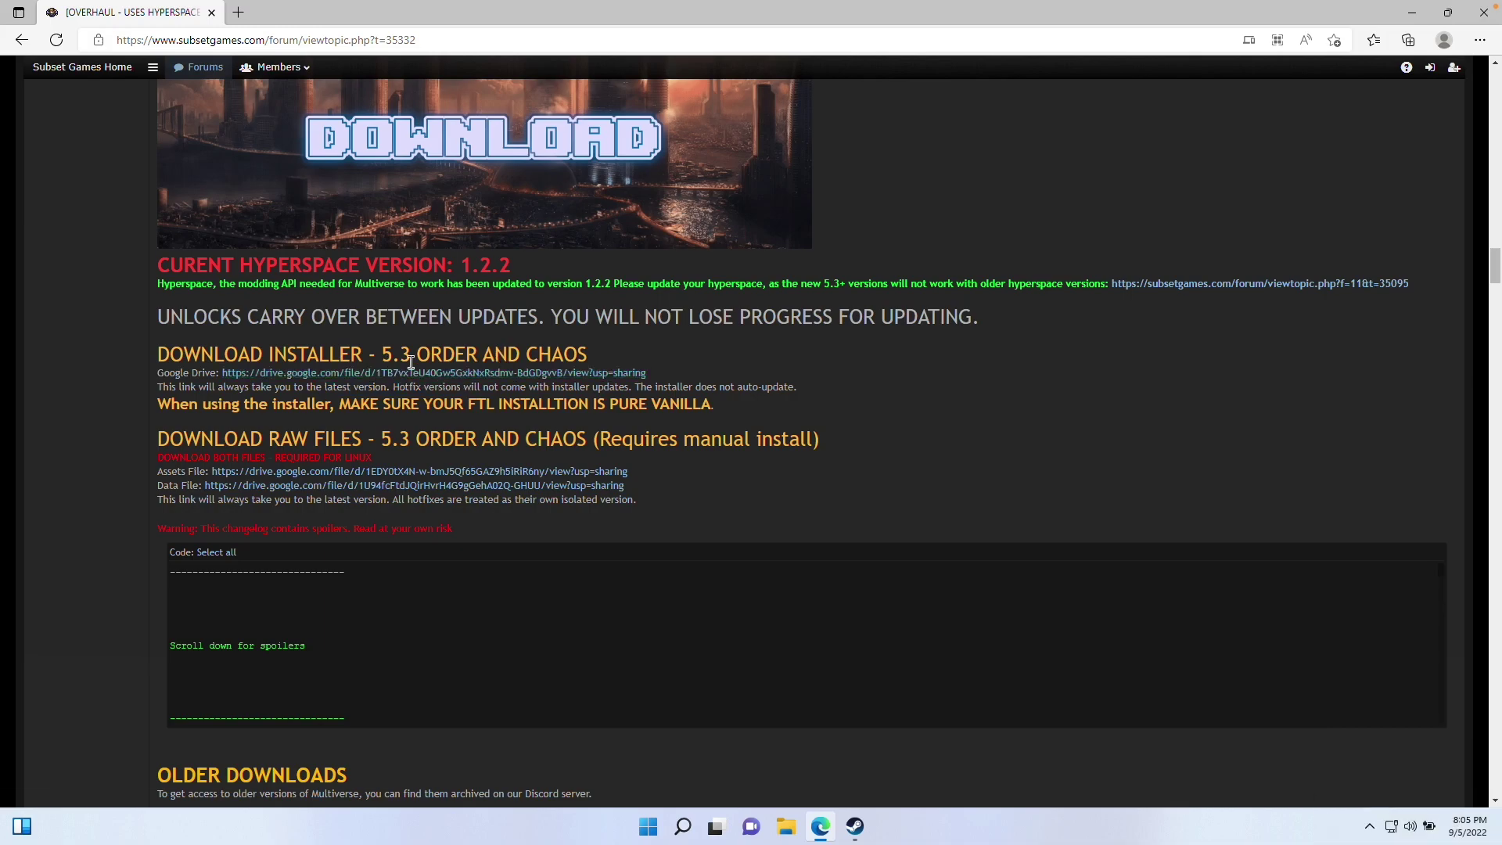
left_click(254, 378)
Download Multiverse 5.3.exe from Google Drive and keep it despite Edge's warning
left_click(1353, 92)
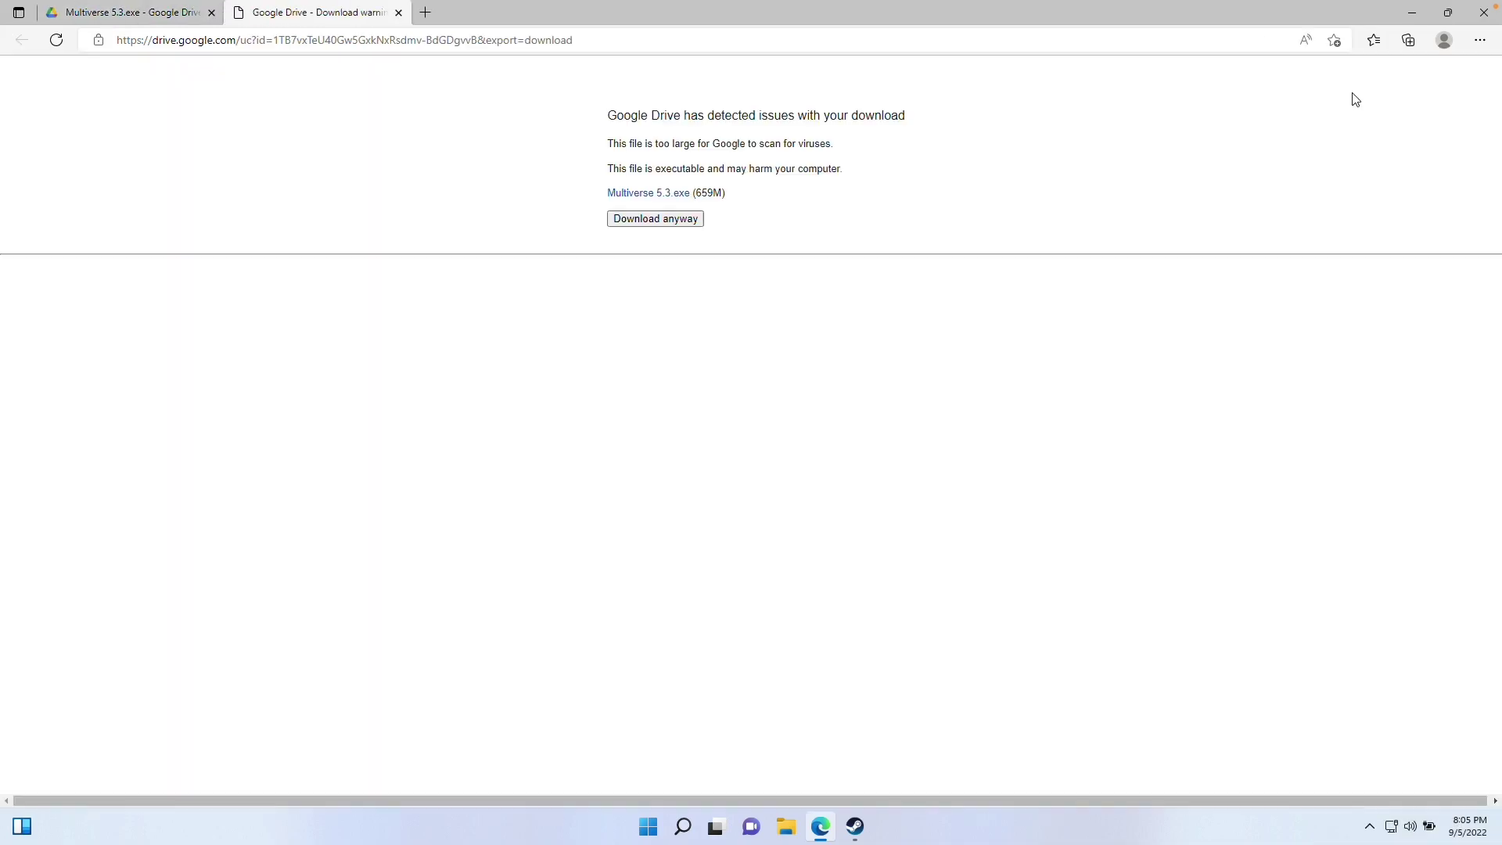
left_click(636, 221)
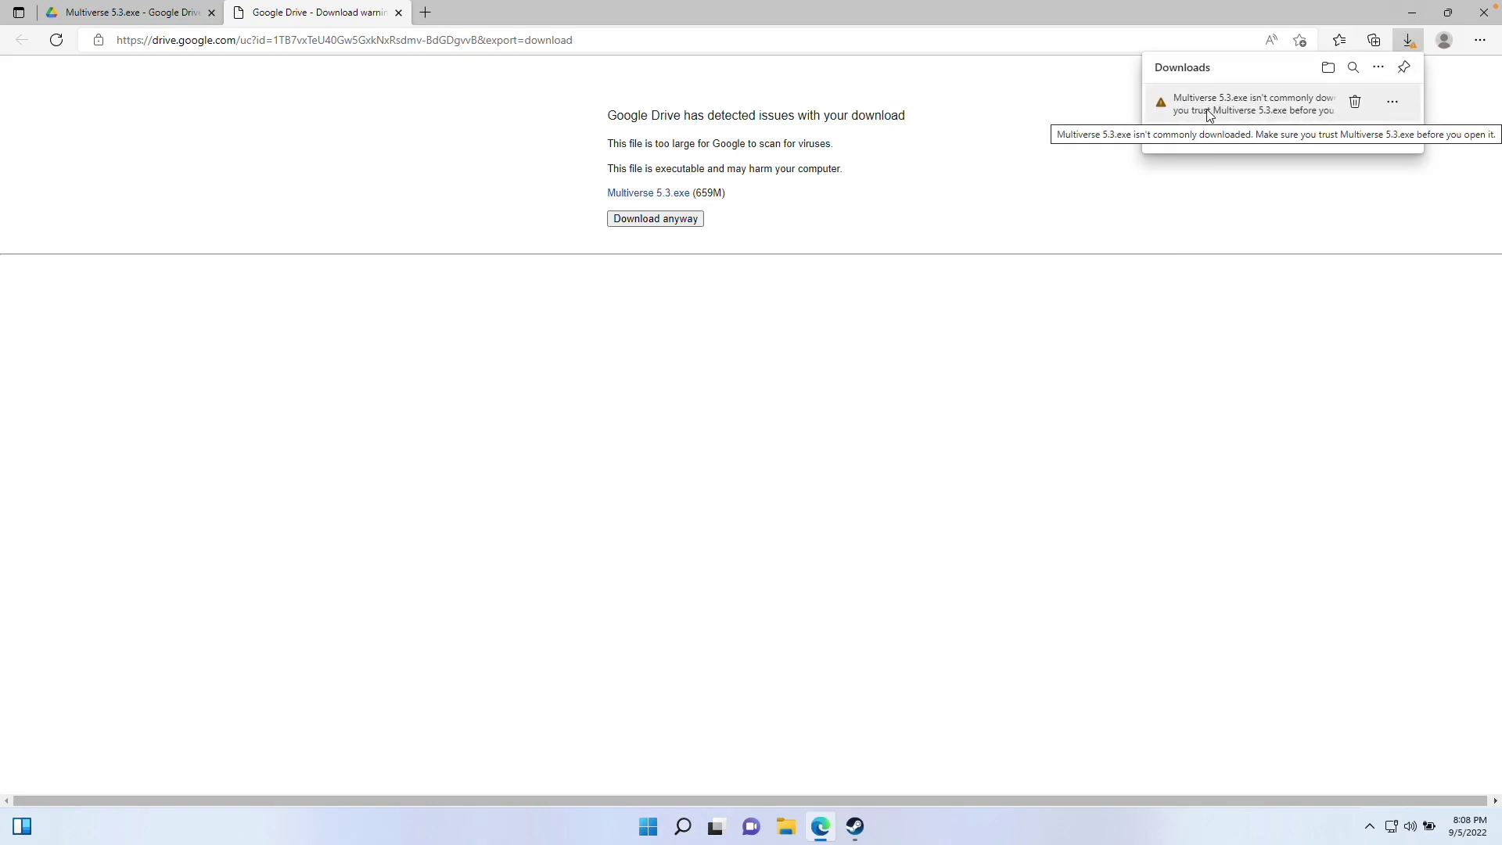
left_click(1393, 110)
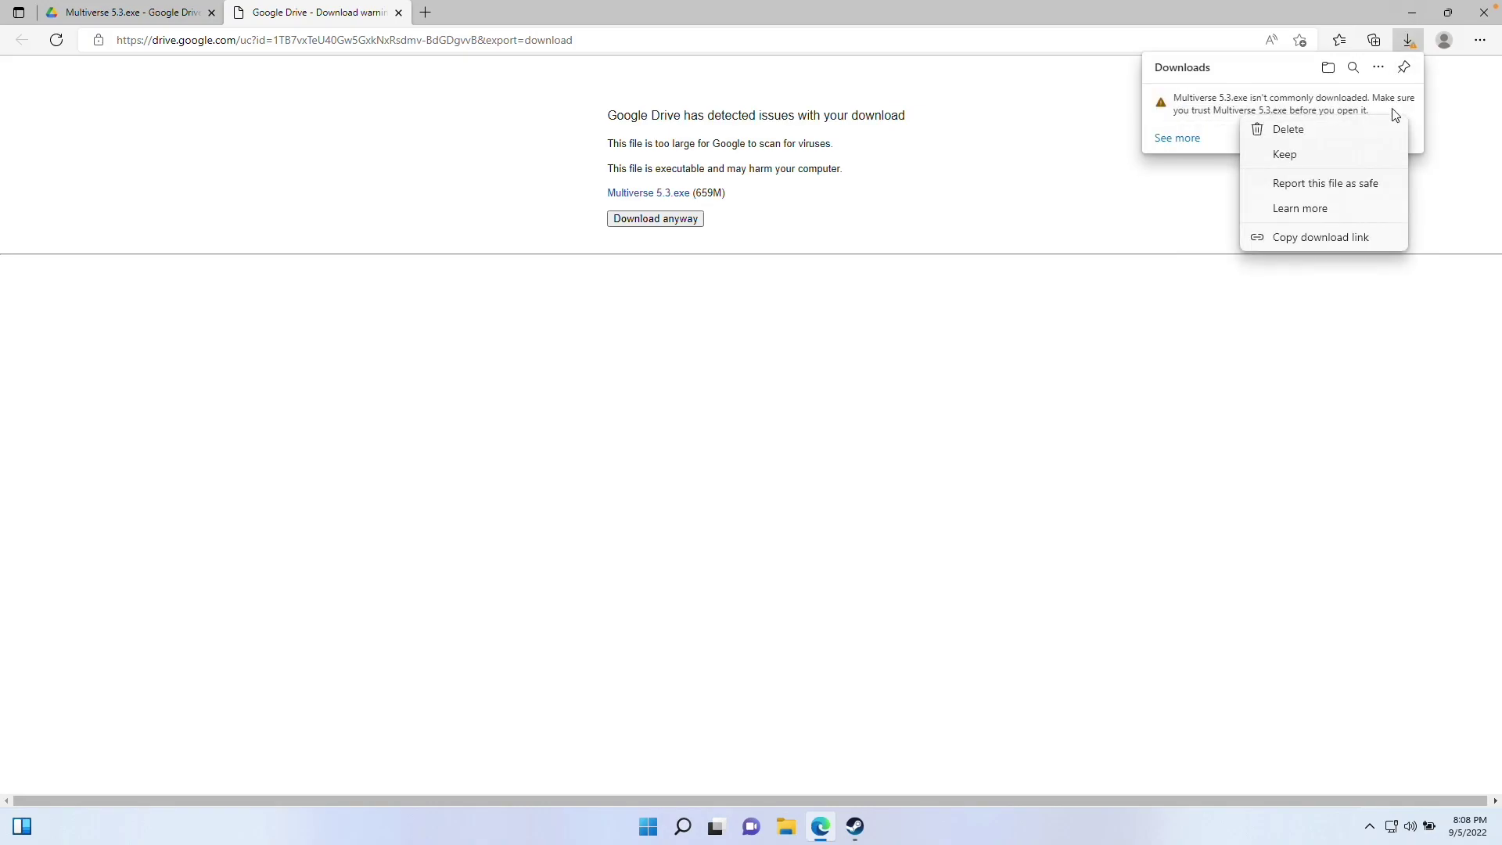
left_click(1284, 156)
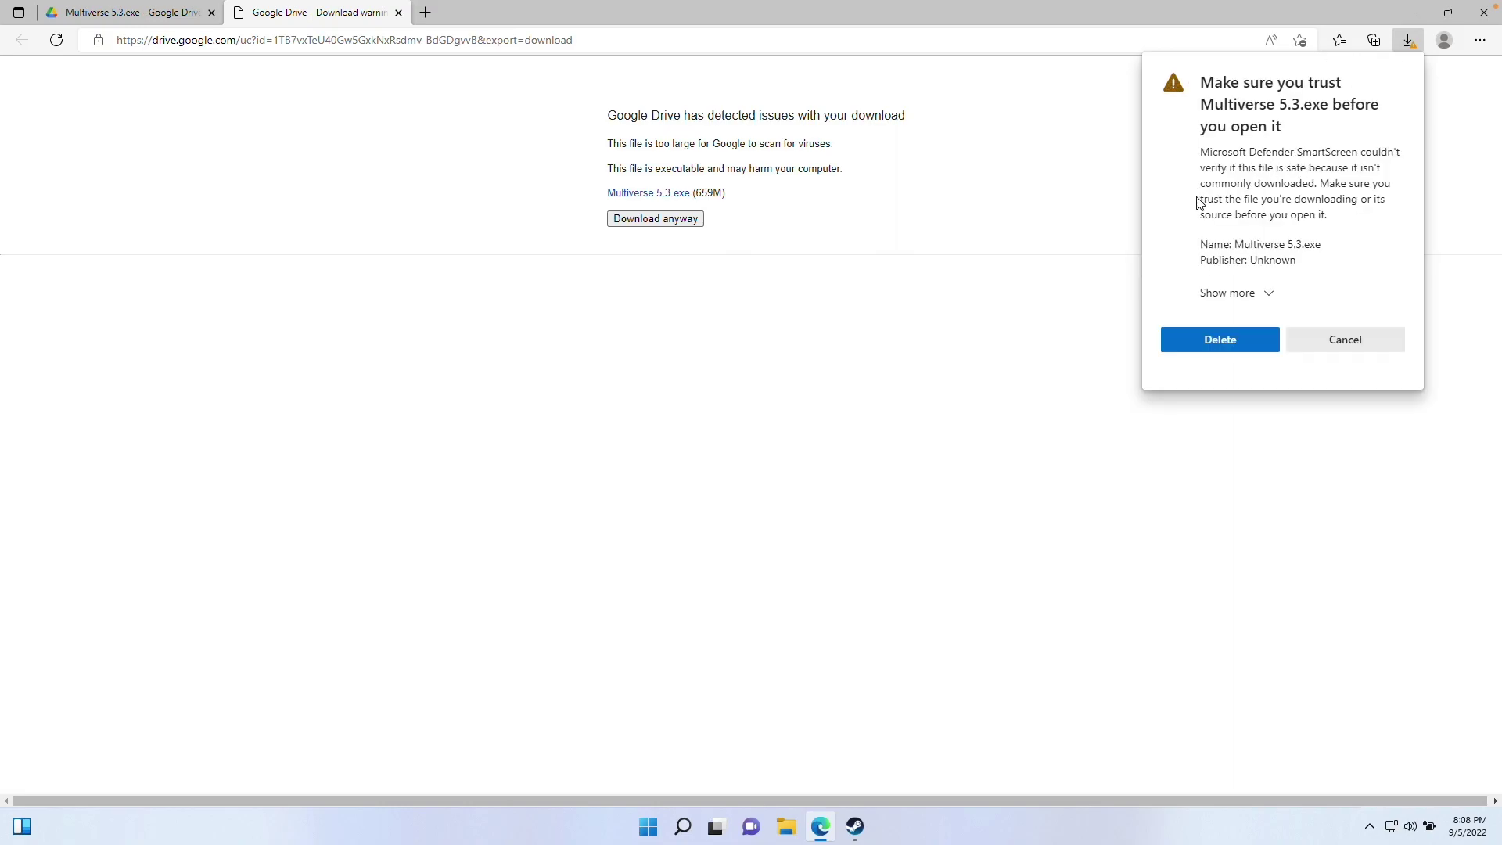
left_click(1267, 296)
left_click(1232, 327)
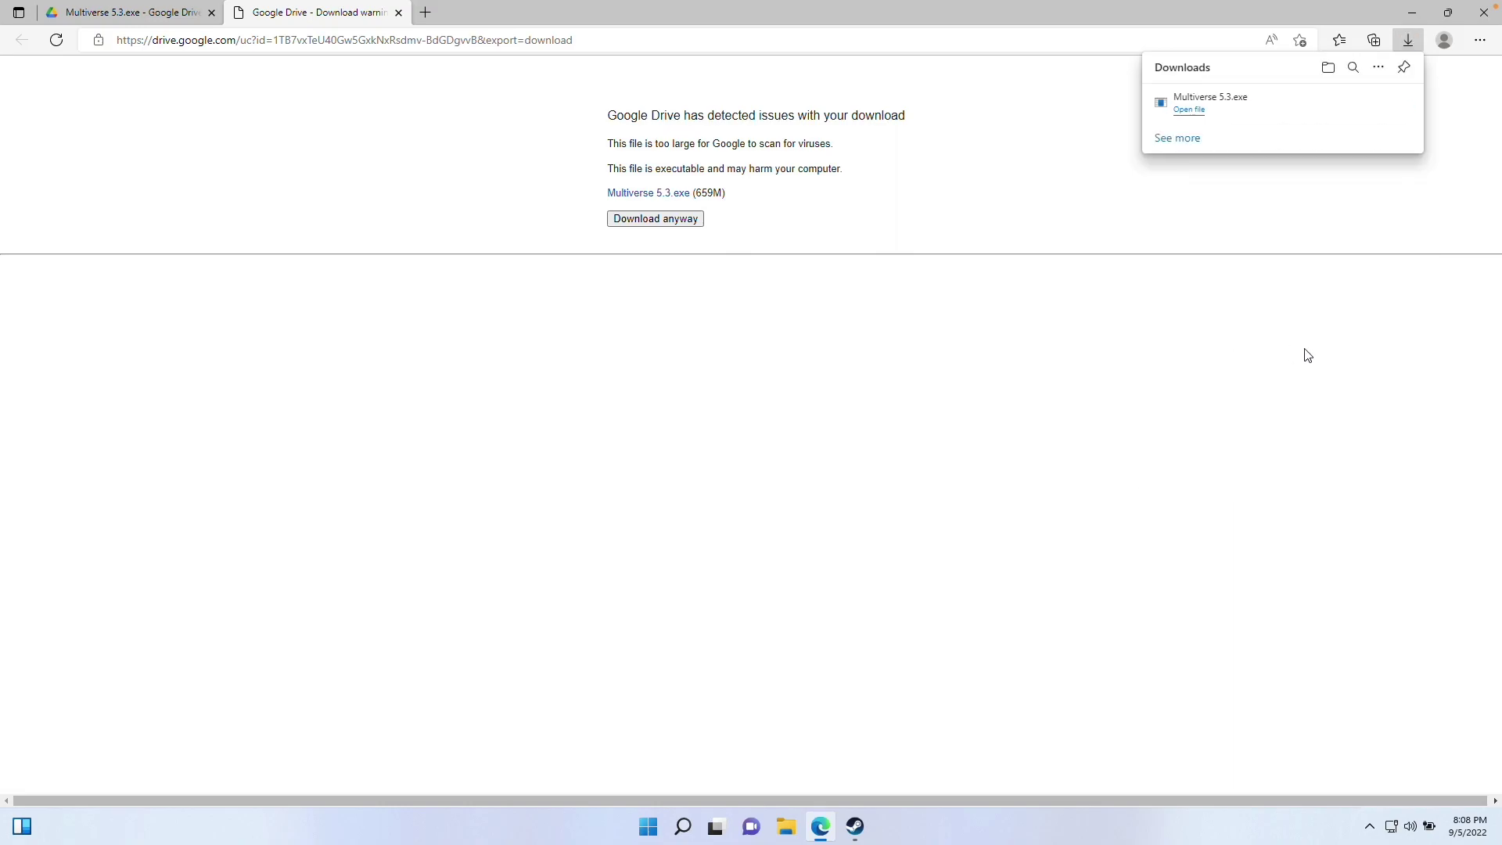
Run the Multiverse 5.3 installer from Downloads, allowing it to make changes
left_click(786, 826)
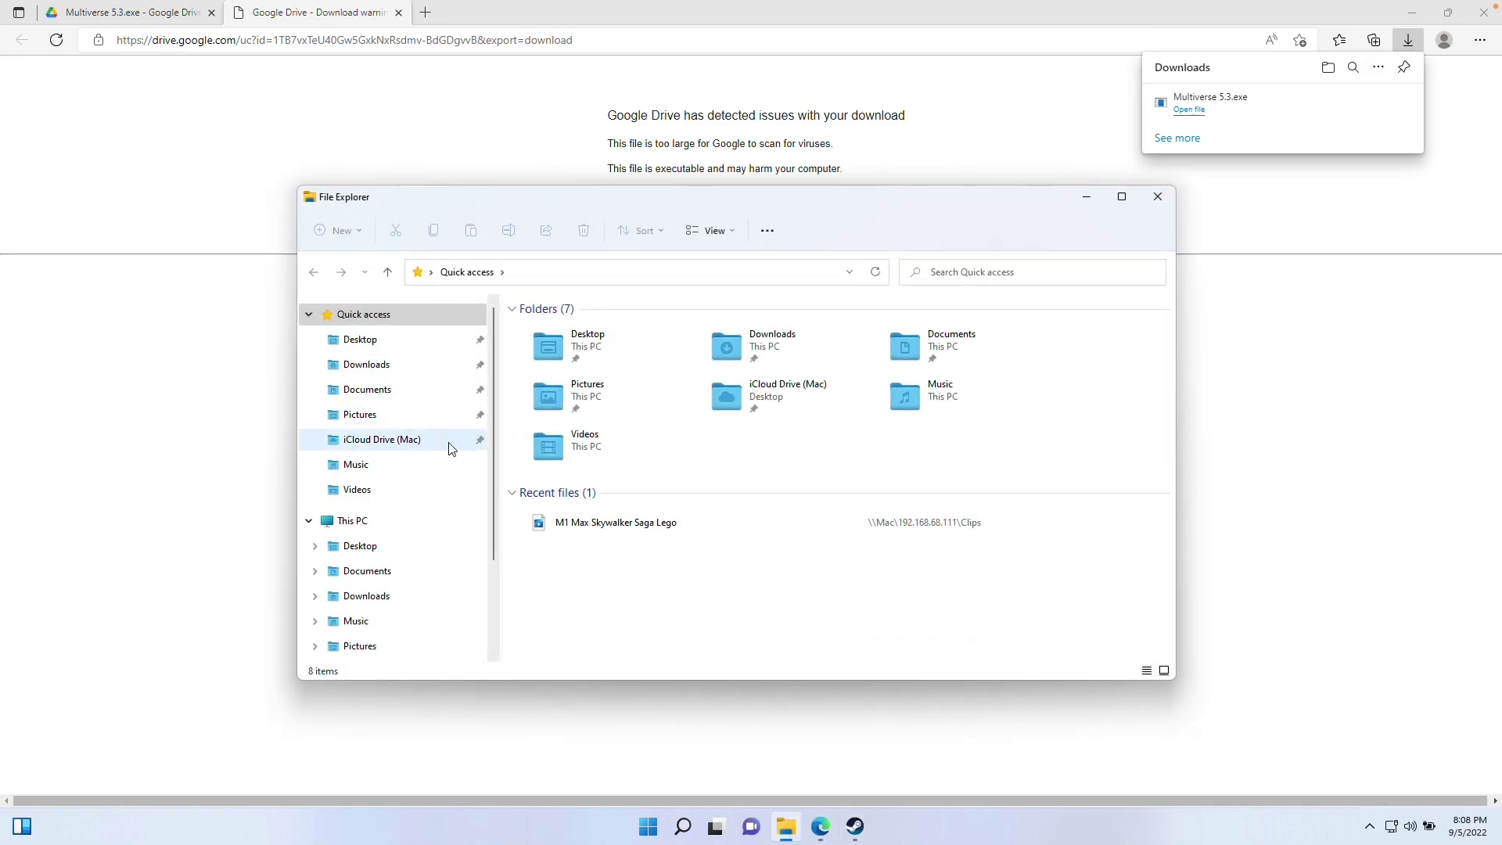
left_click(389, 374)
left_click(575, 356)
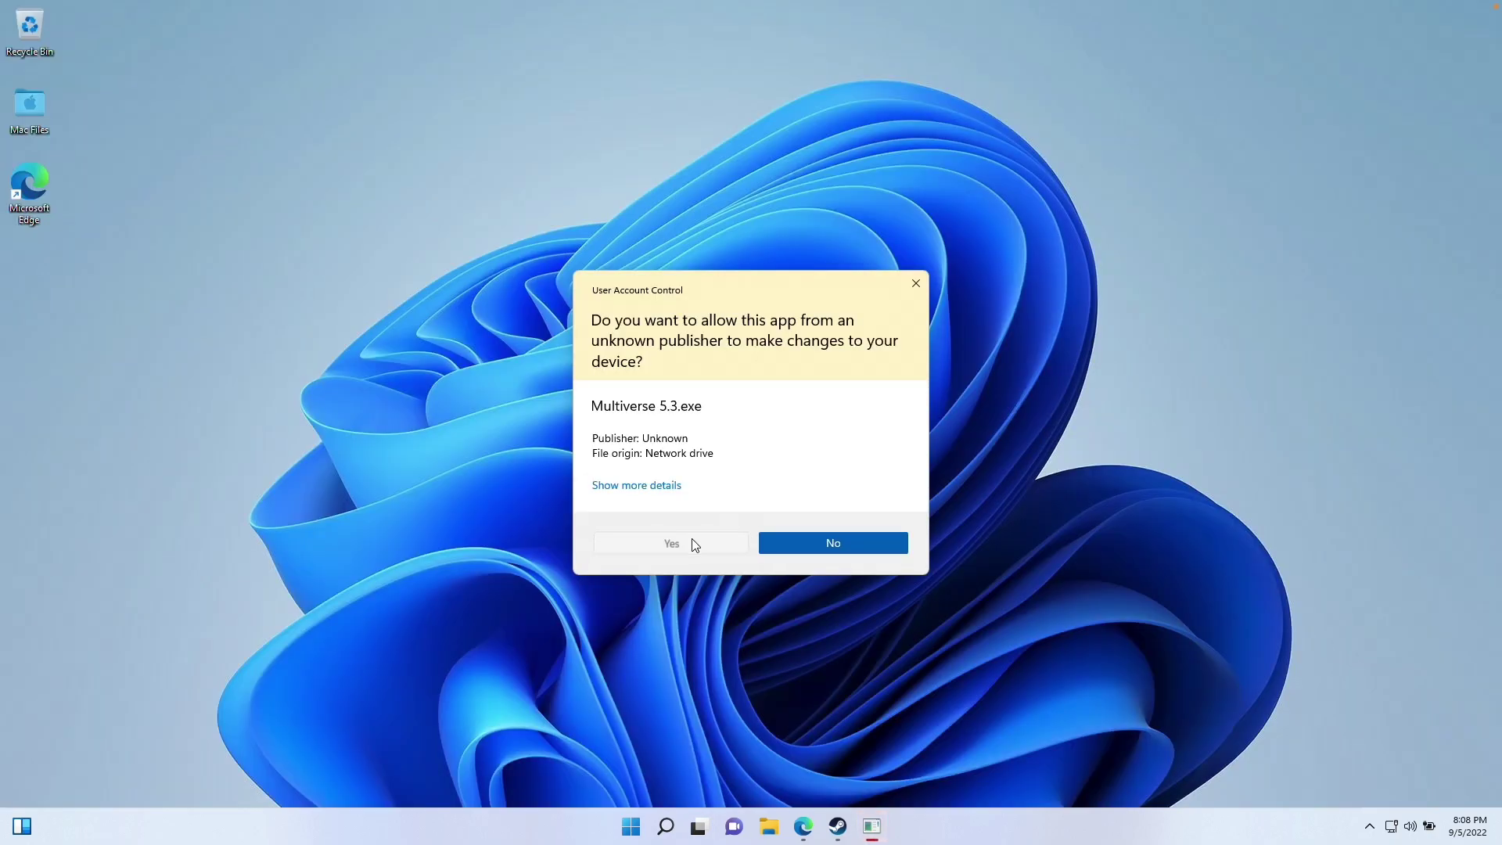
left_click(688, 543)
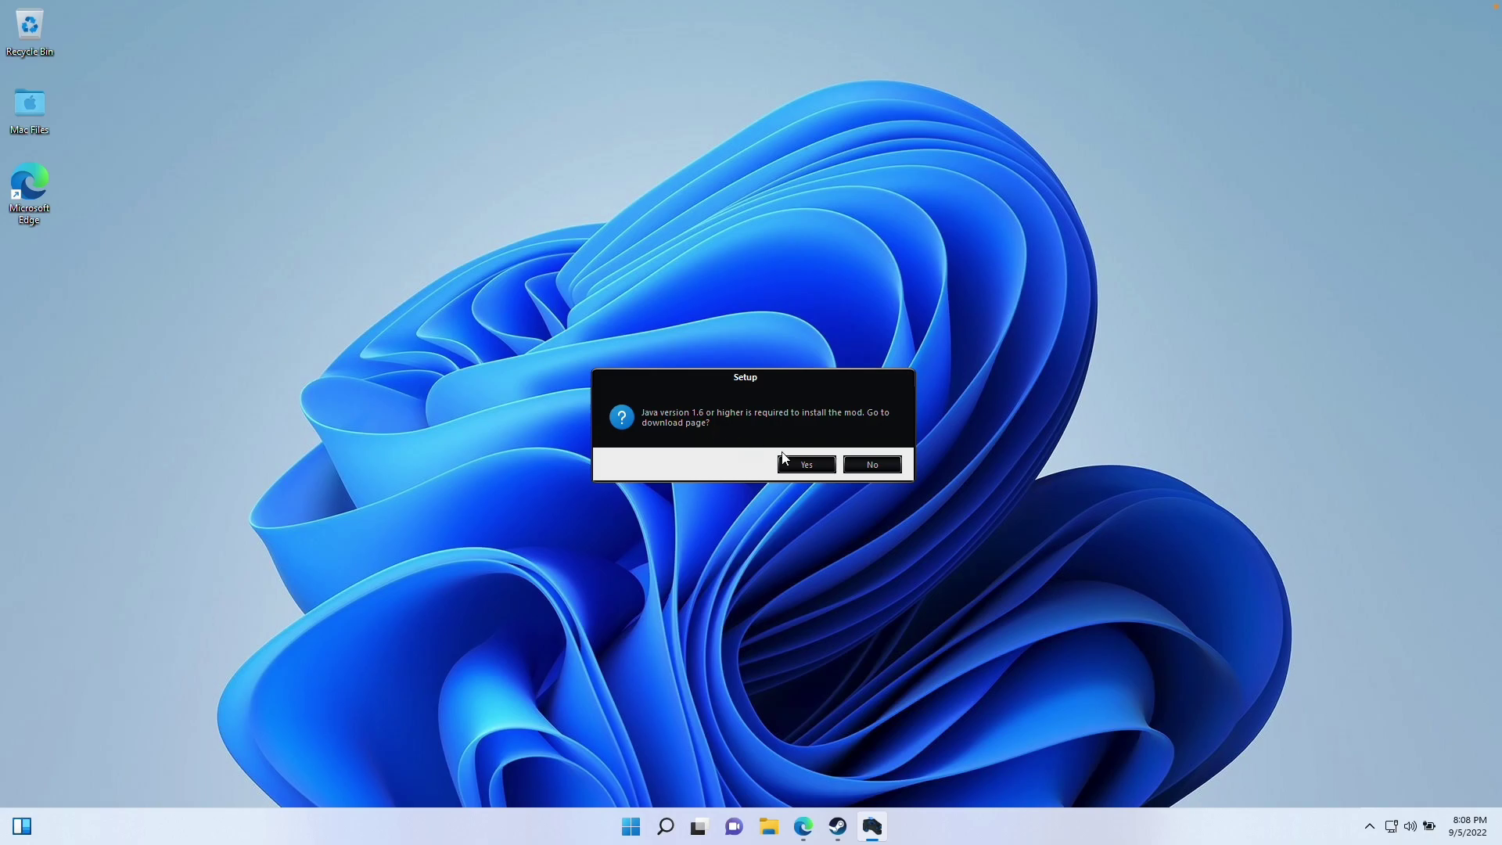
Download the jre-8u341 installer from java.com and install Java 8 Update 341 from Downloads
left_click(792, 465)
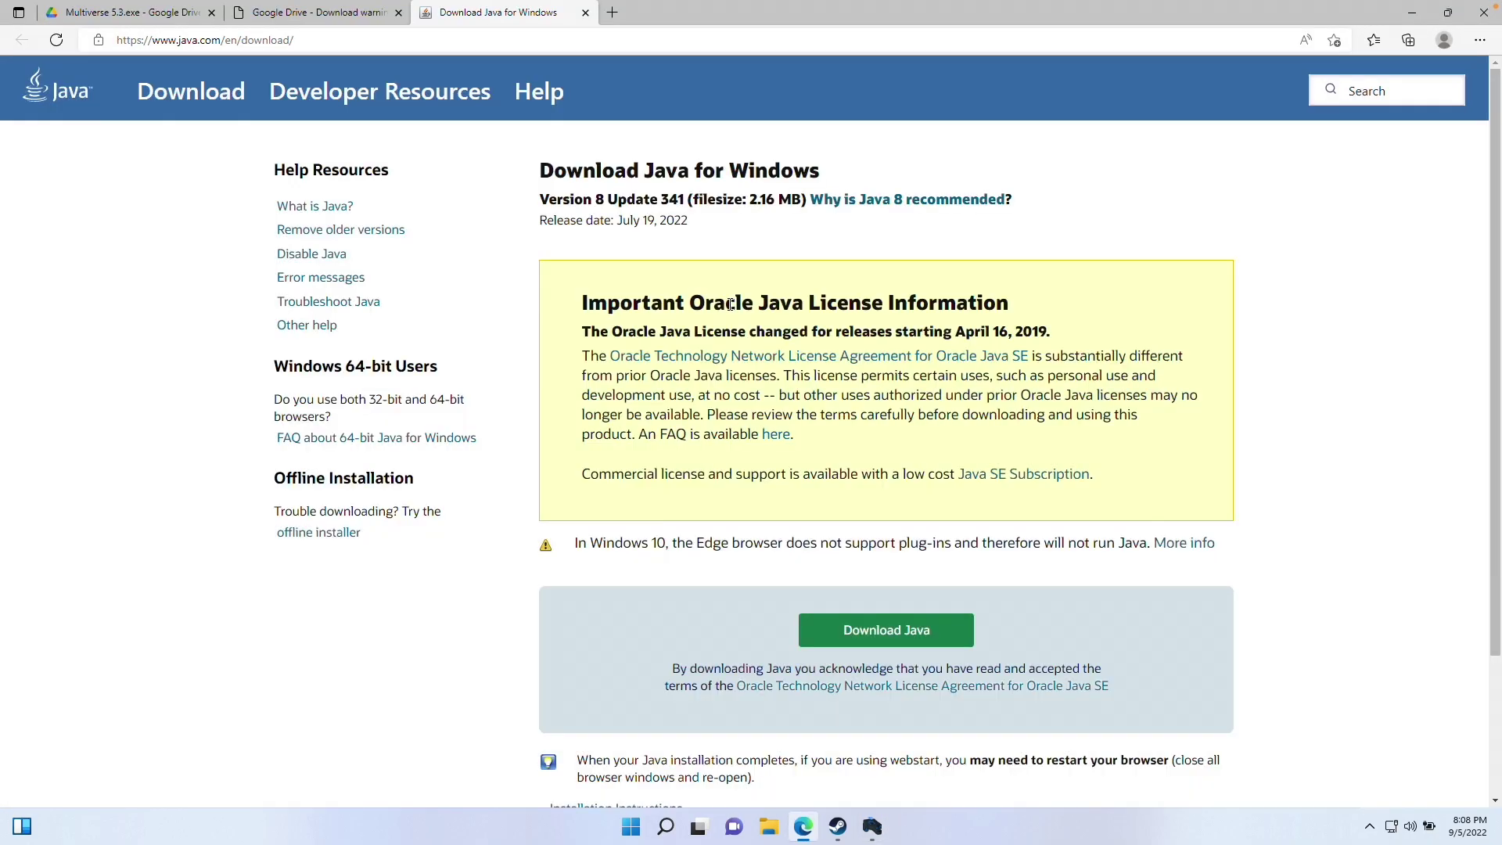
left_click(867, 646)
key("super+e")
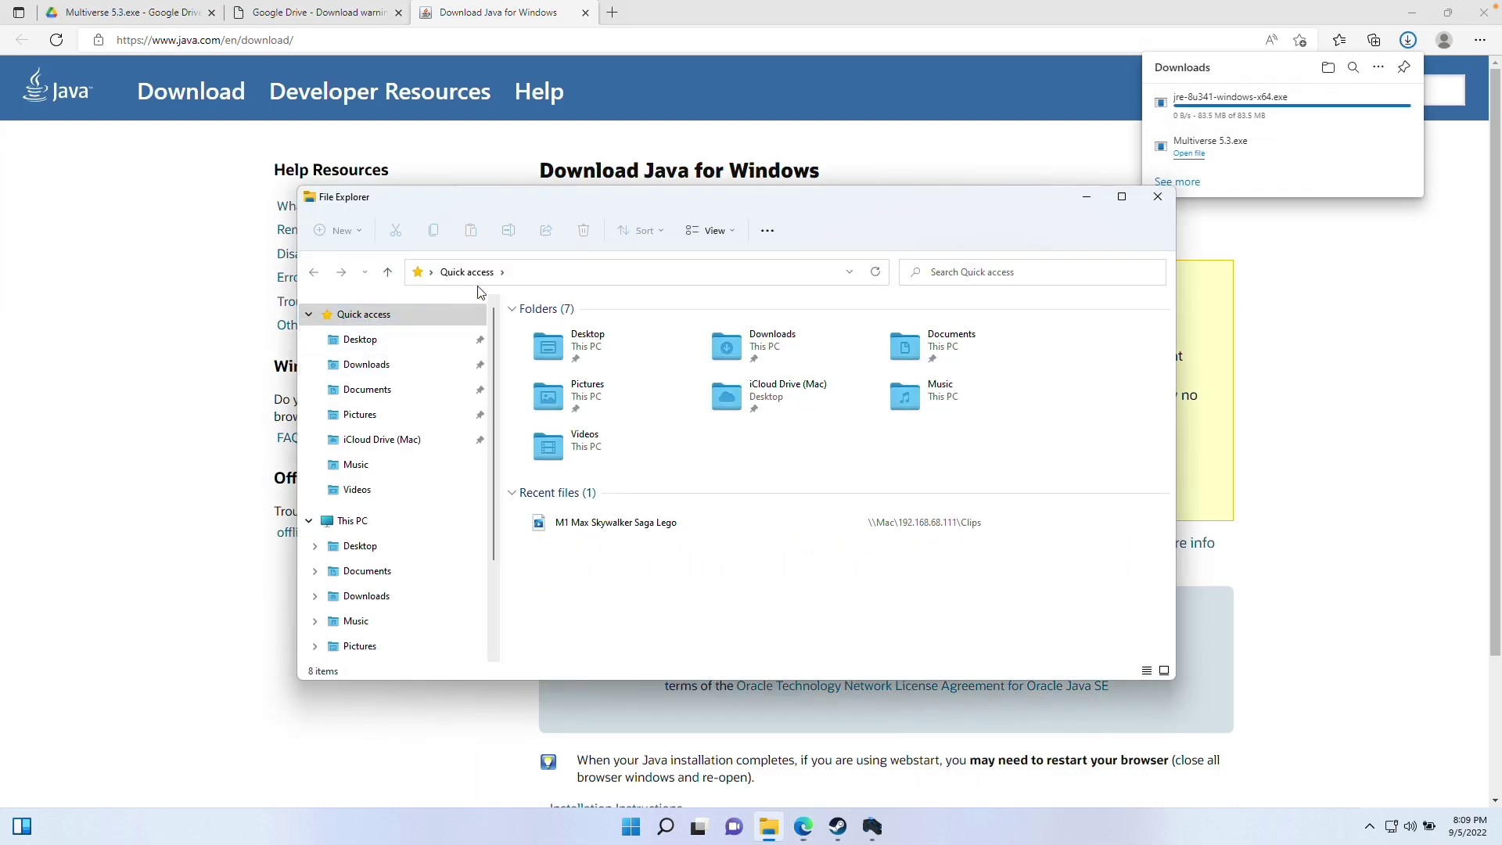
left_click(398, 366)
double_click(577, 351)
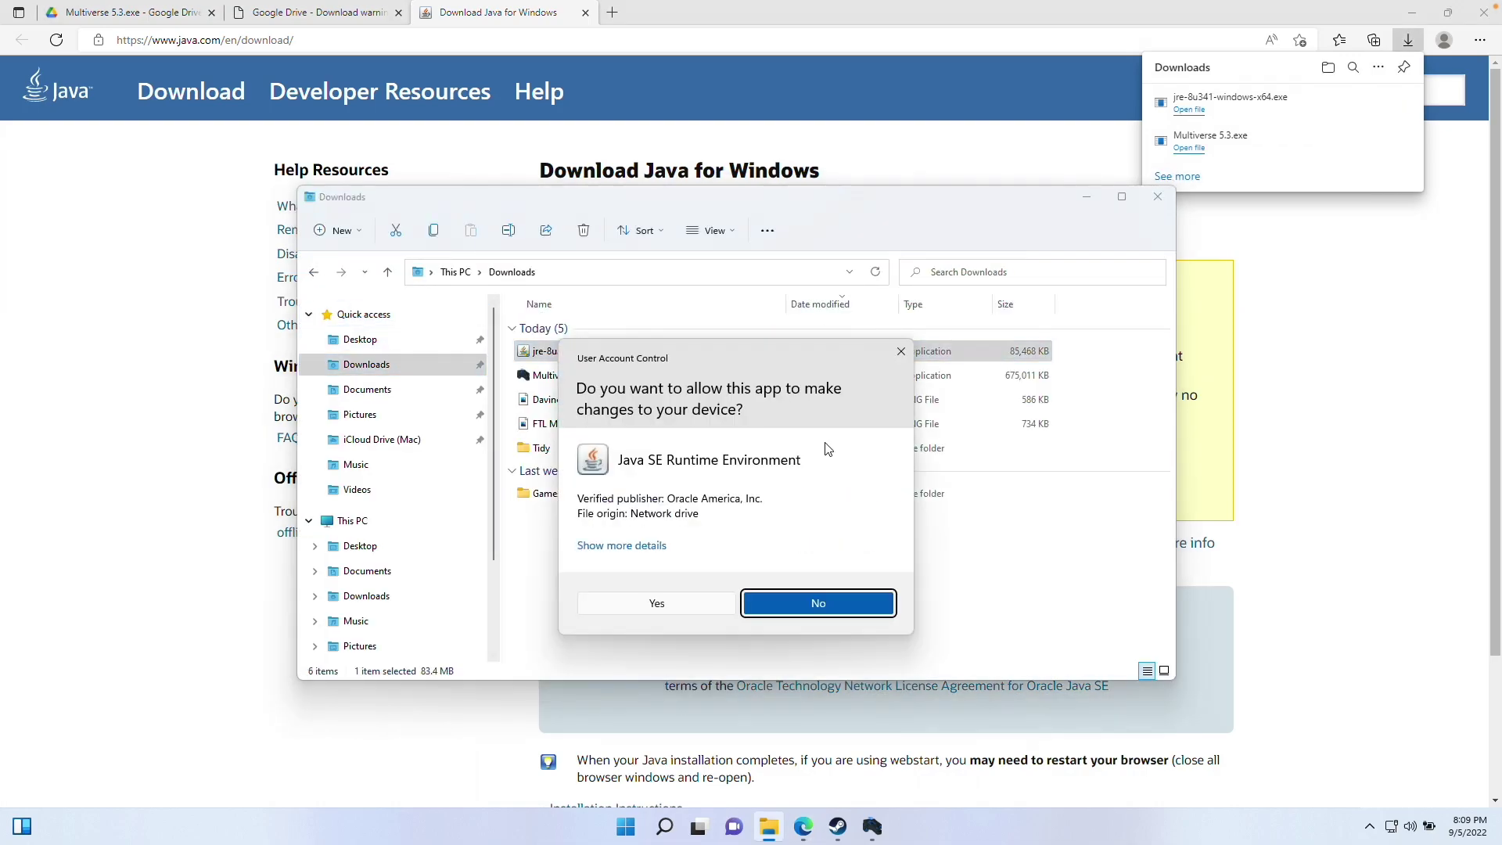
left_click(657, 606)
left_click(912, 550)
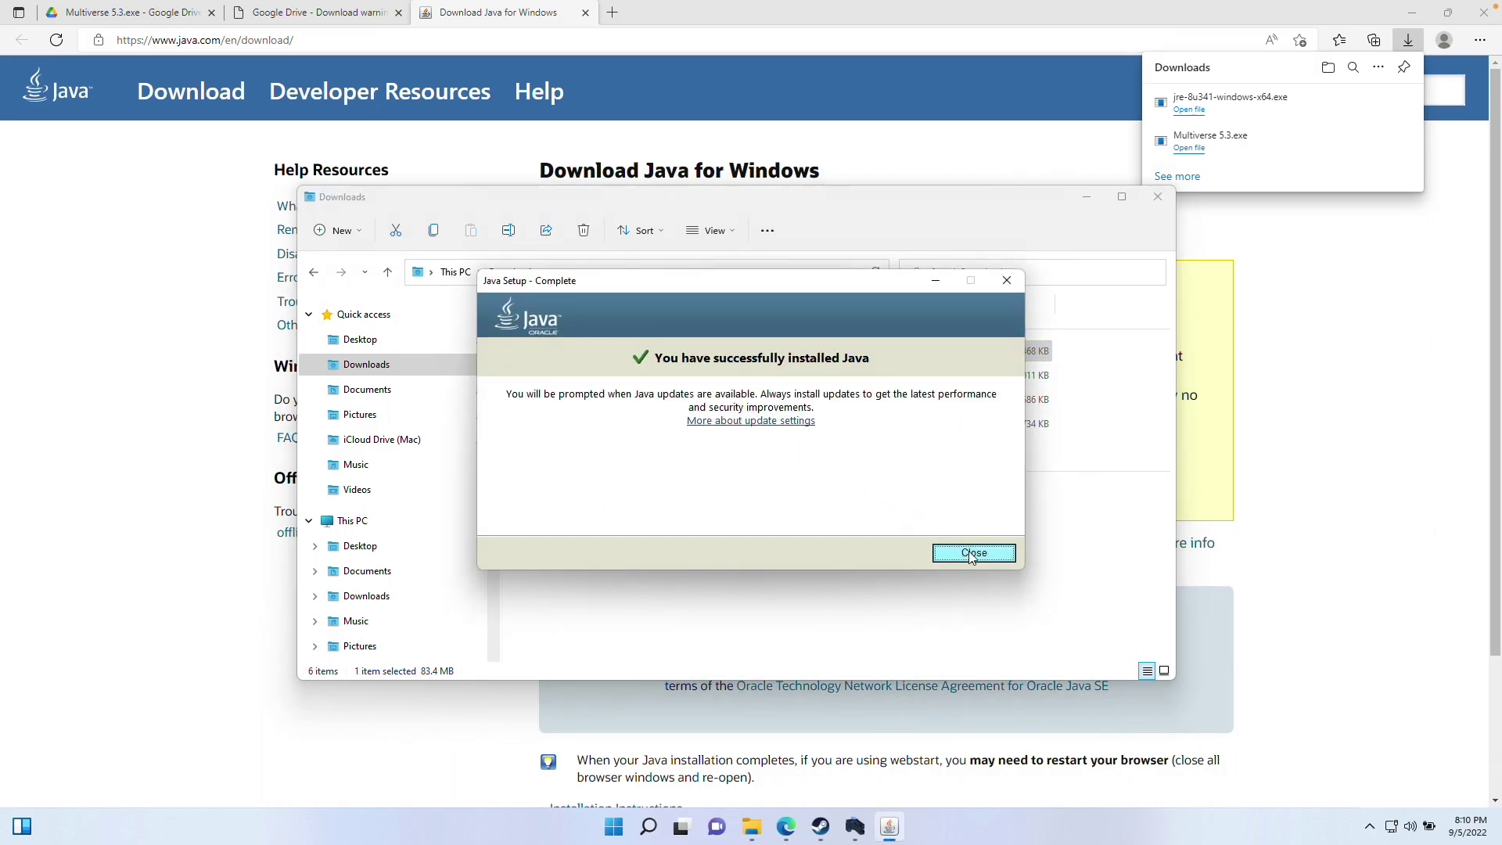
left_click(973, 553)
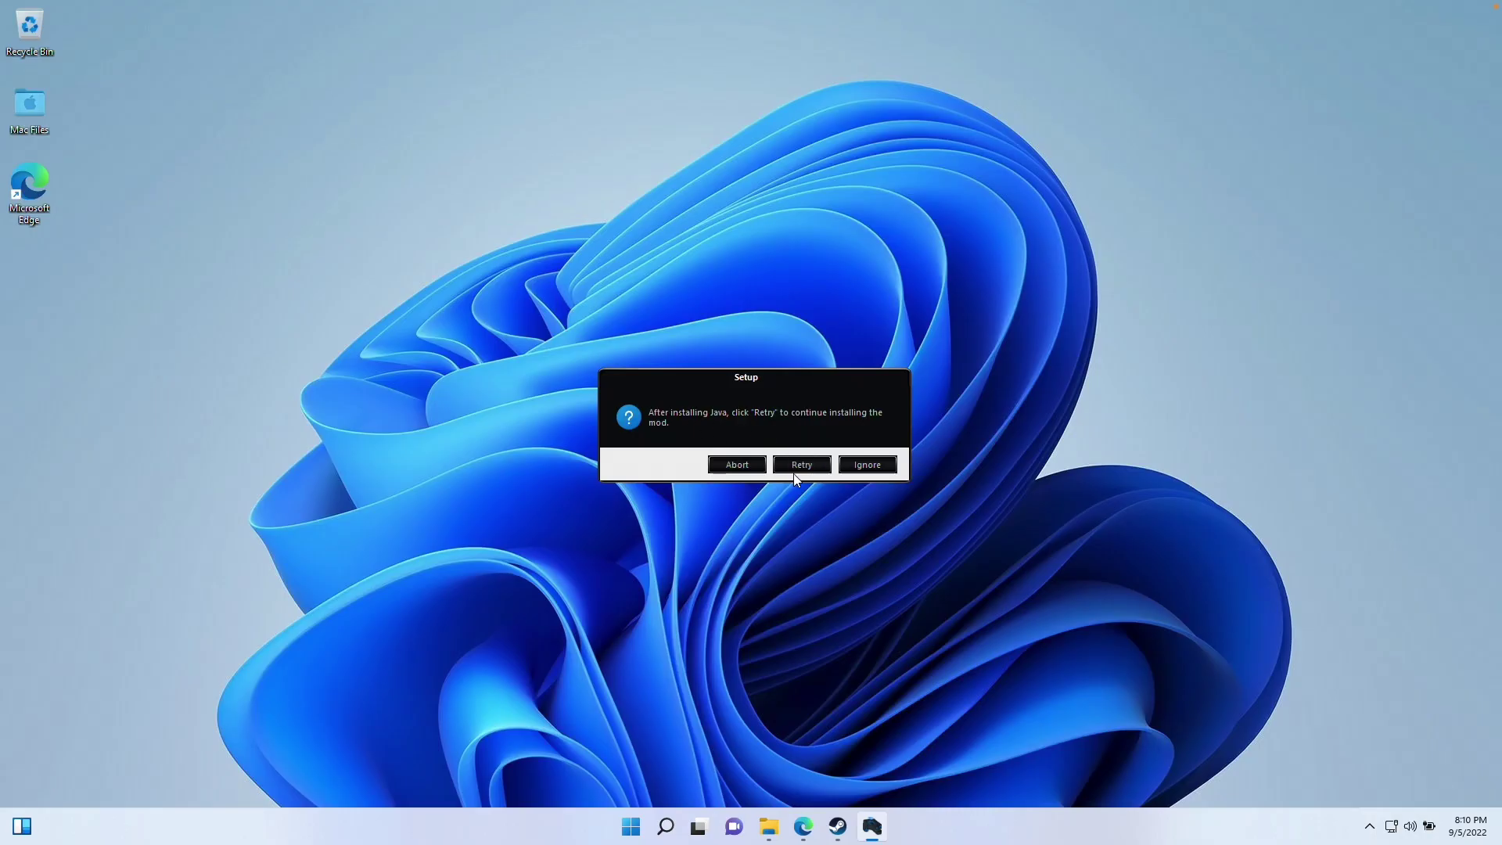
Continue the setup past the Java prompt and accept the Steam FTL Faster Than Light install path
left_click(867, 465)
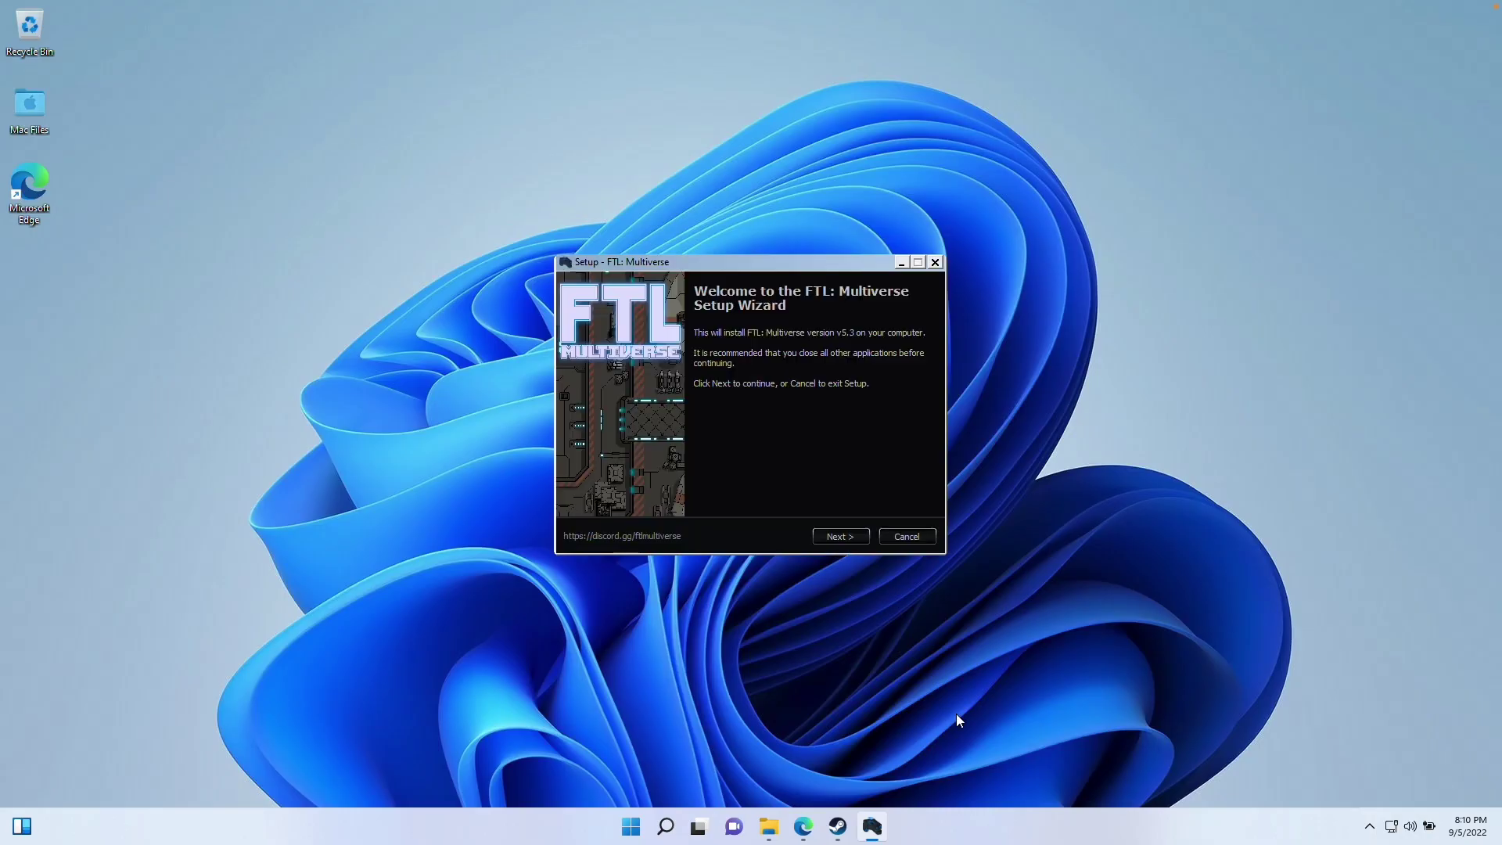
left_click(833, 540)
left_click(738, 390)
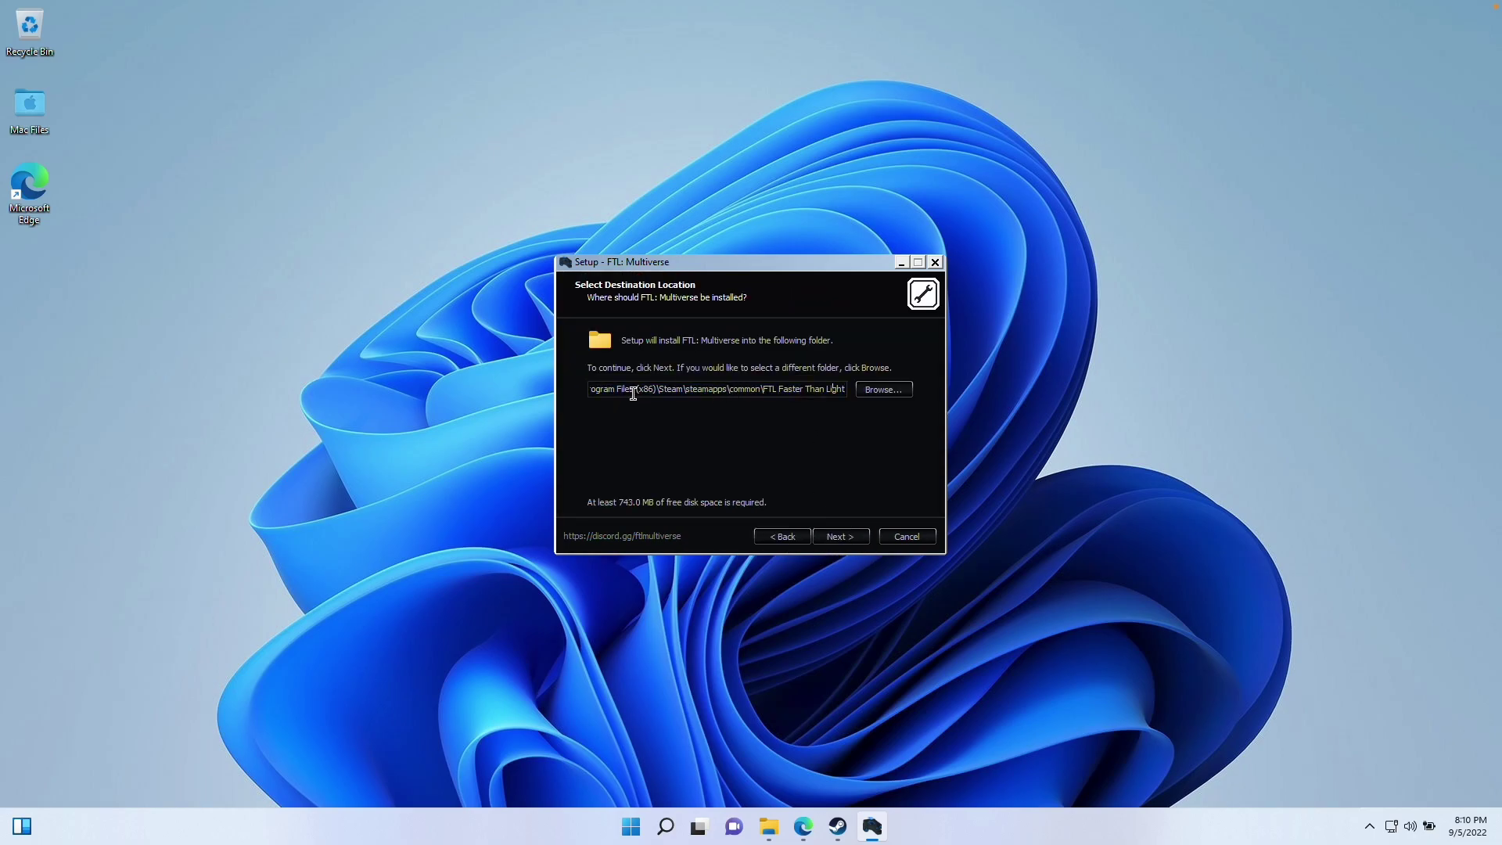
left_click_drag(700, 393, 879, 389)
left_click(682, 388)
left_click(795, 396)
left_click(829, 537)
Accept the default components, Start Menu folder and additional tasks, then install Multiverse
mouse_move(603, 369)
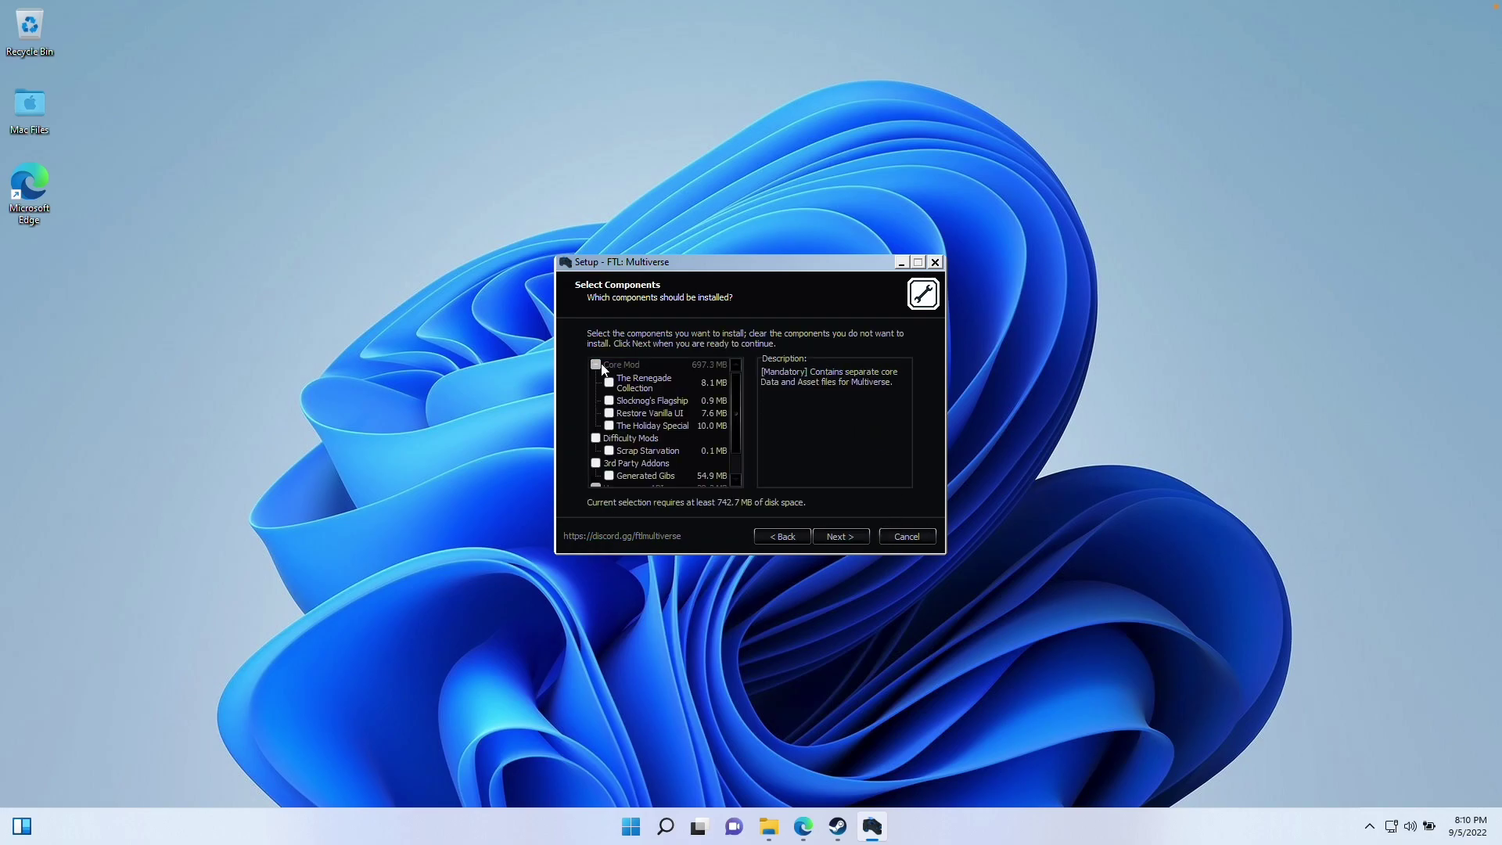
mouse_move(728, 382)
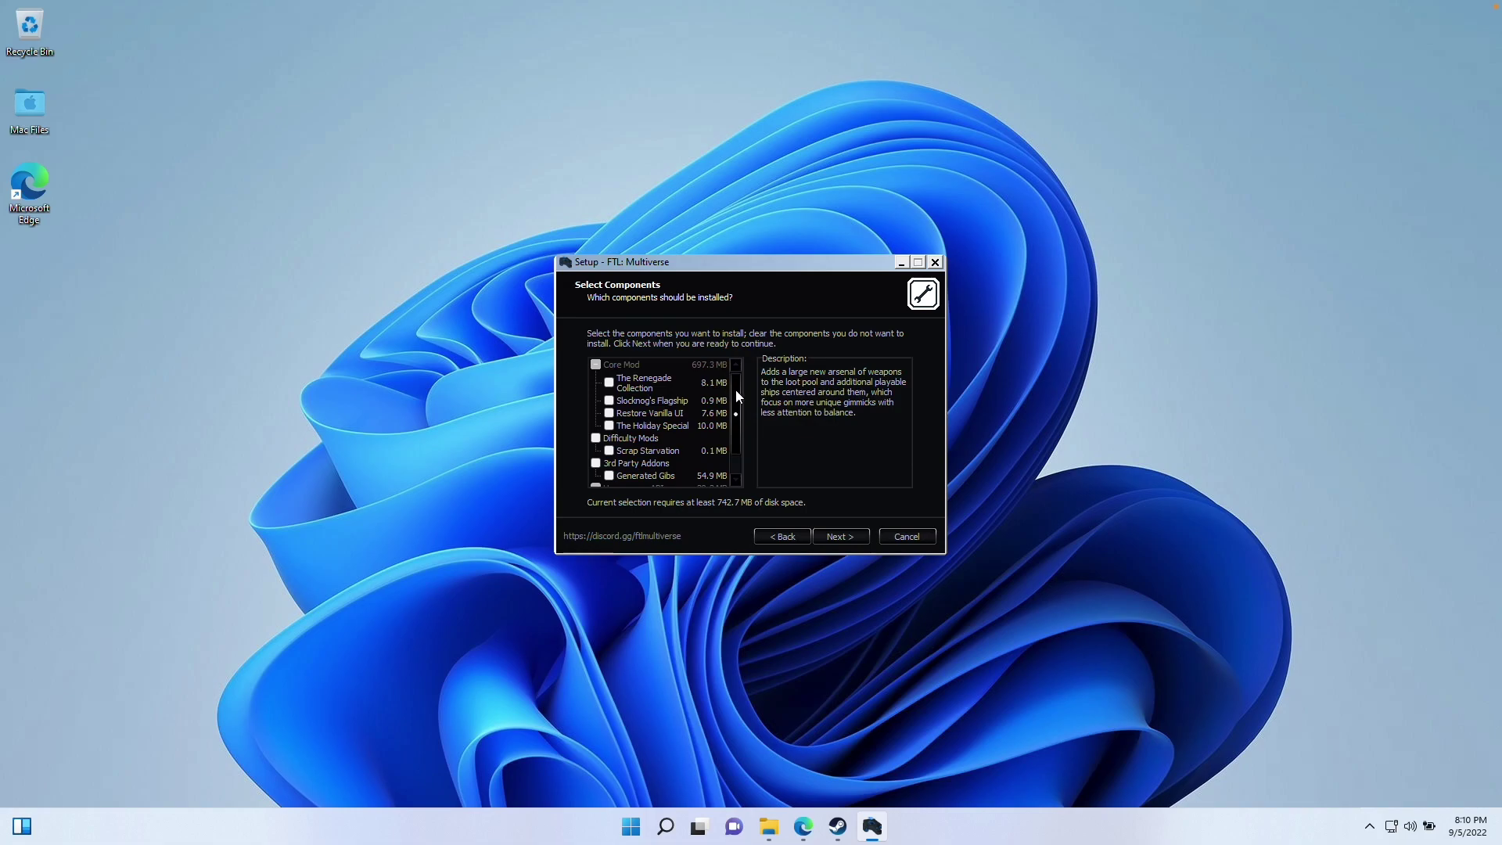
scroll(736, 390, "down", 1)
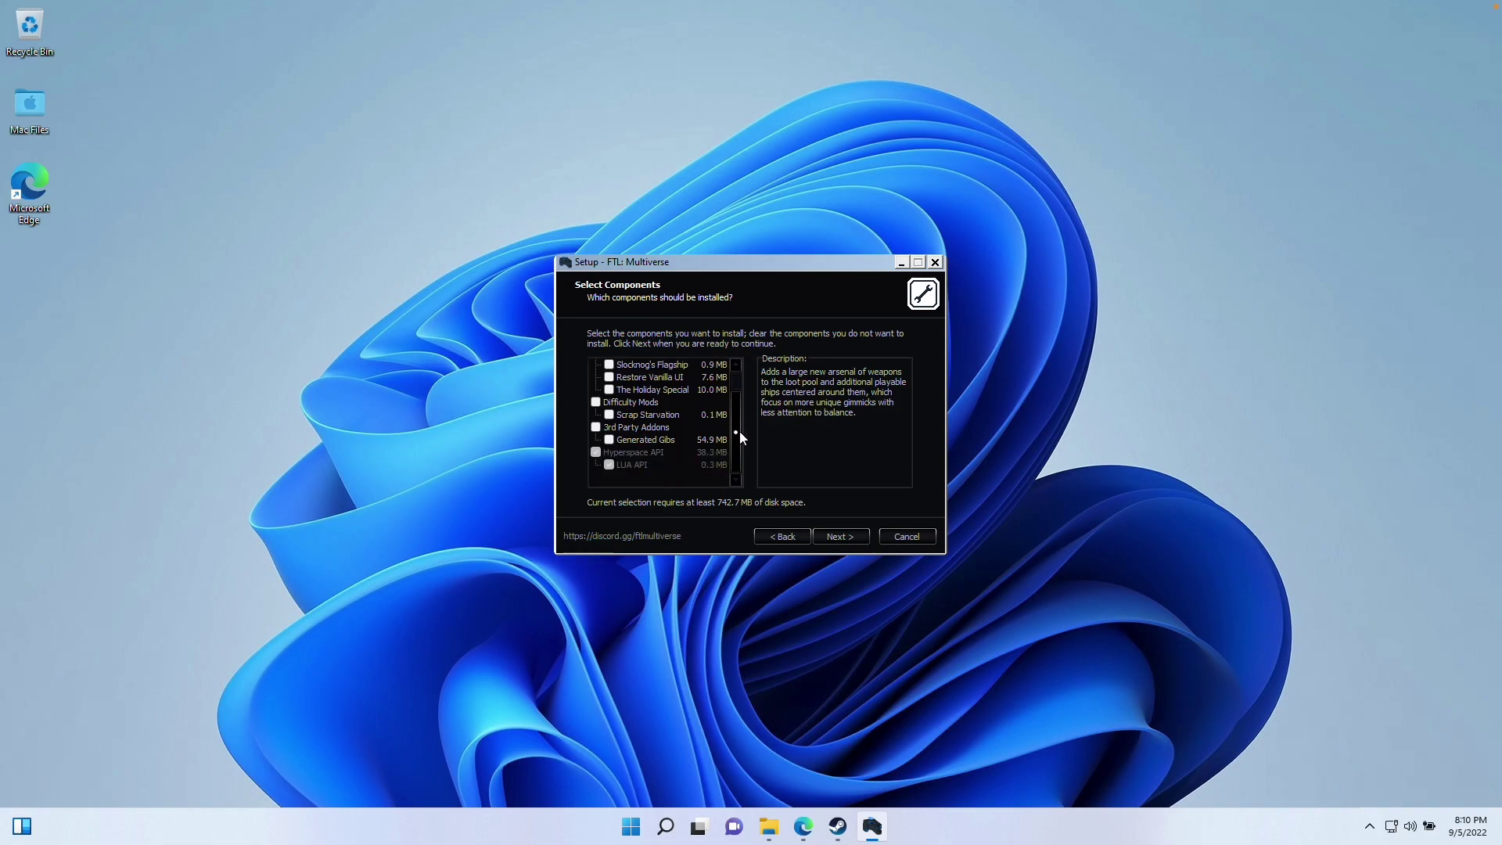
left_click(841, 537)
left_click(840, 537)
left_click(840, 537)
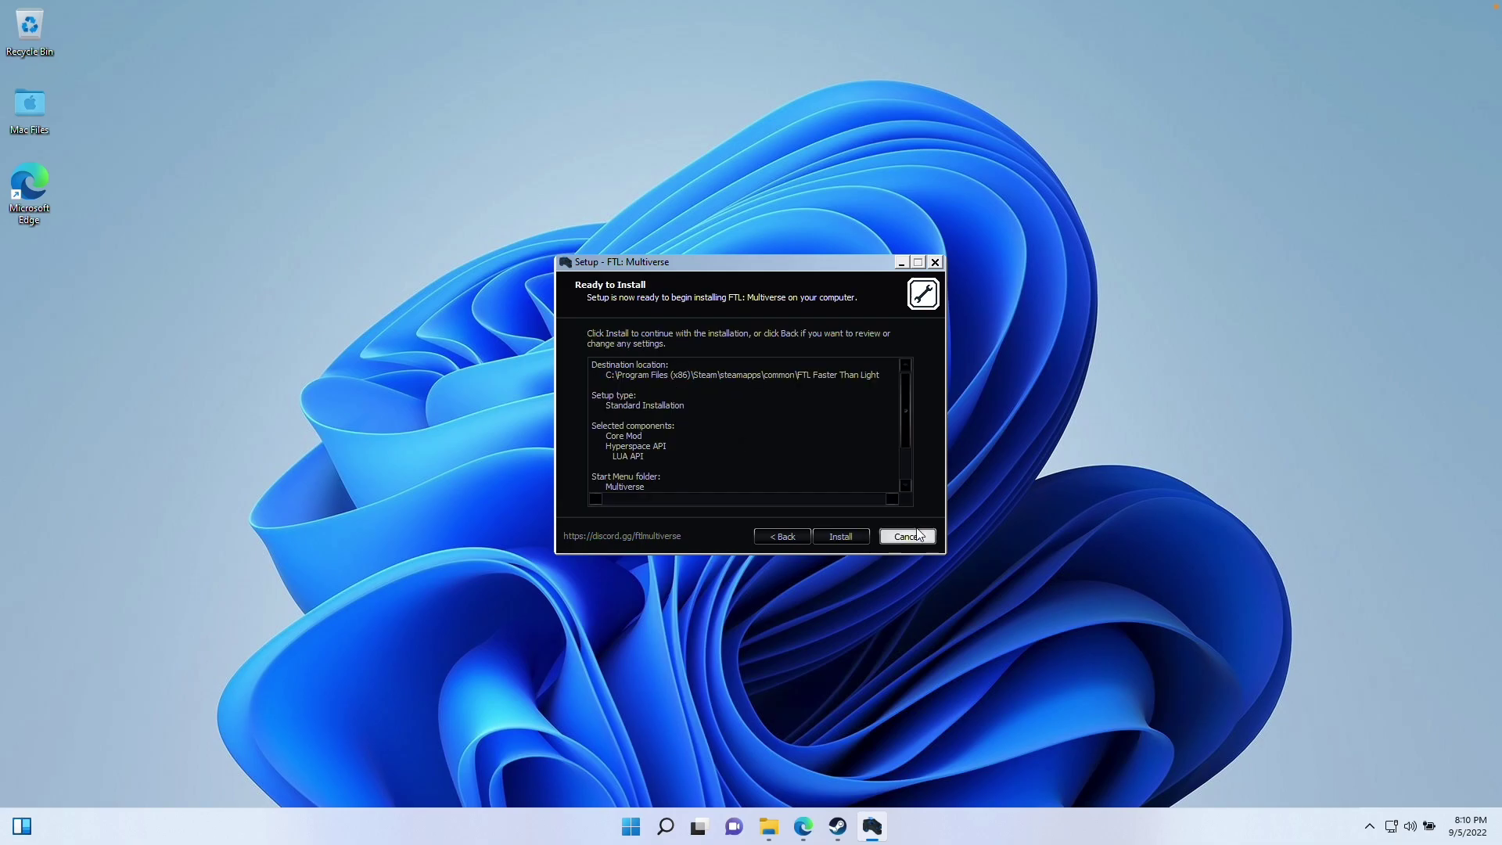
left_click(838, 537)
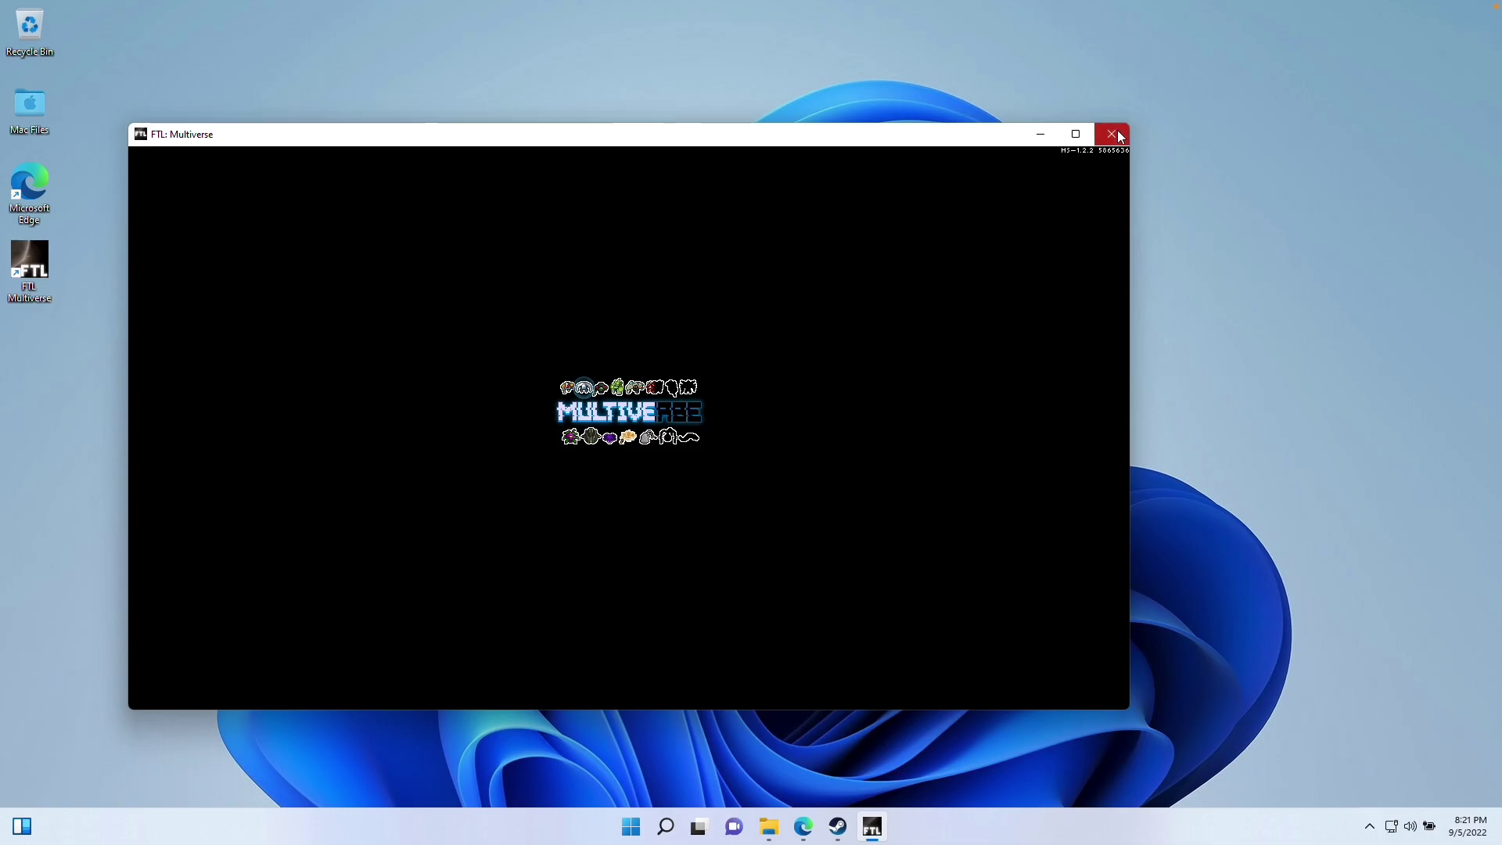
Close the launched game and open the FTL Multiverse desktop shortcut's Properties
left_click(1112, 134)
right_click(41, 297)
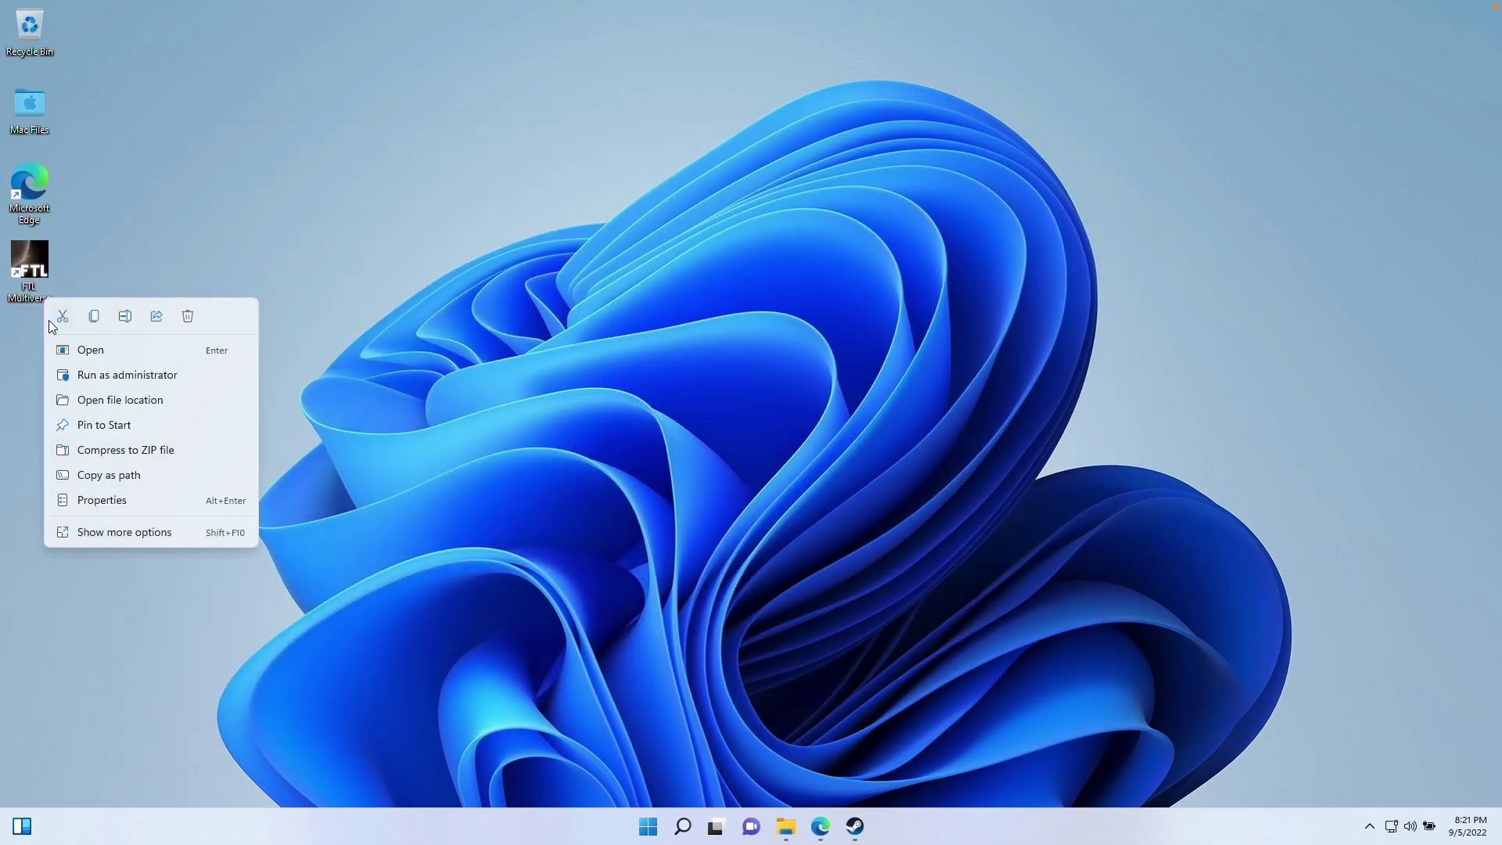
left_click(114, 513)
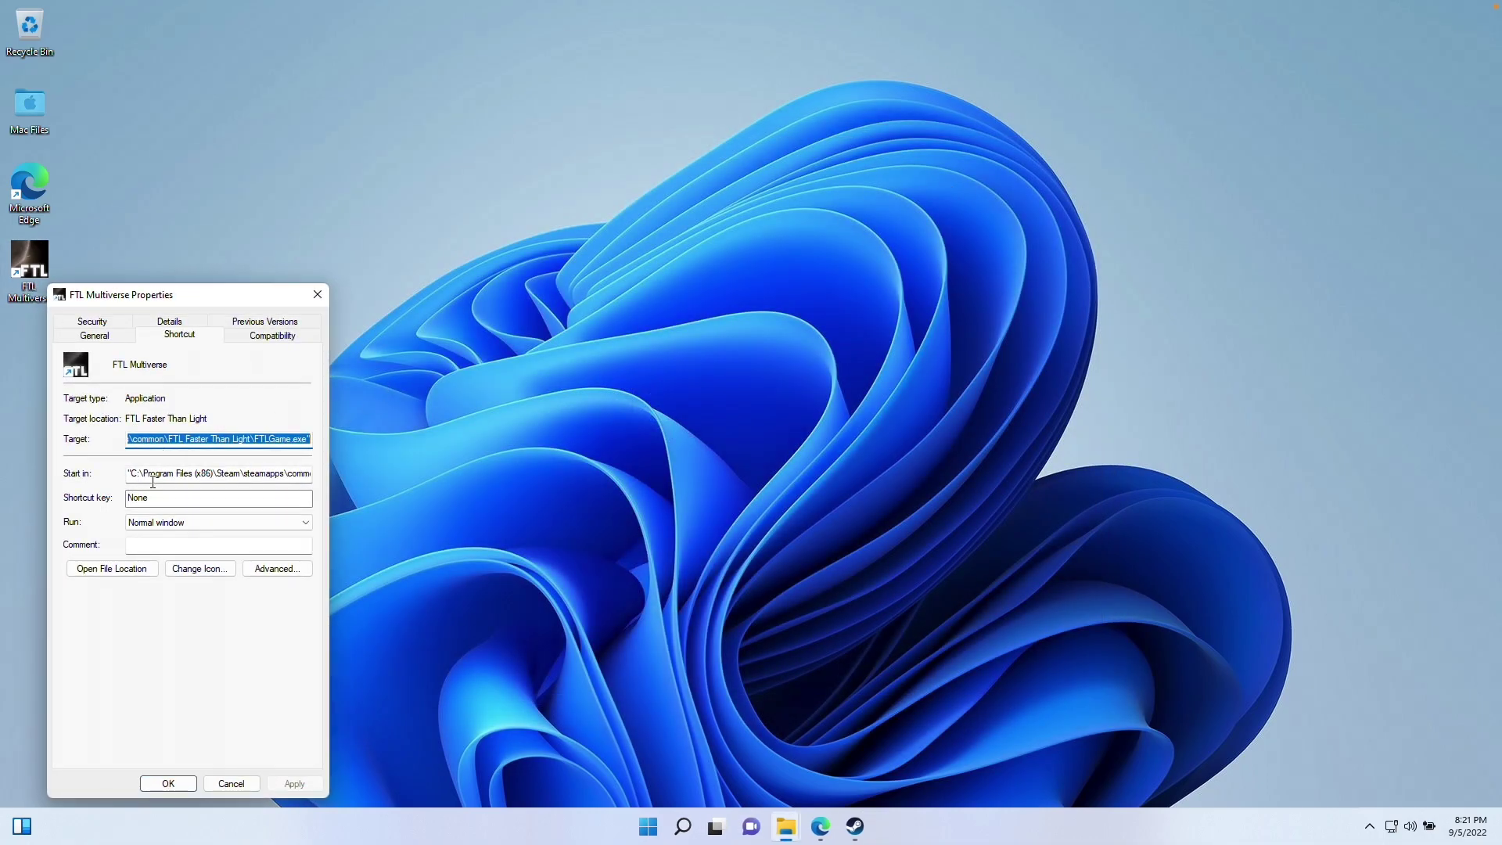
Append -directx to the shortcut's FTLGame.exe target and save it with administrator permission
type("-")
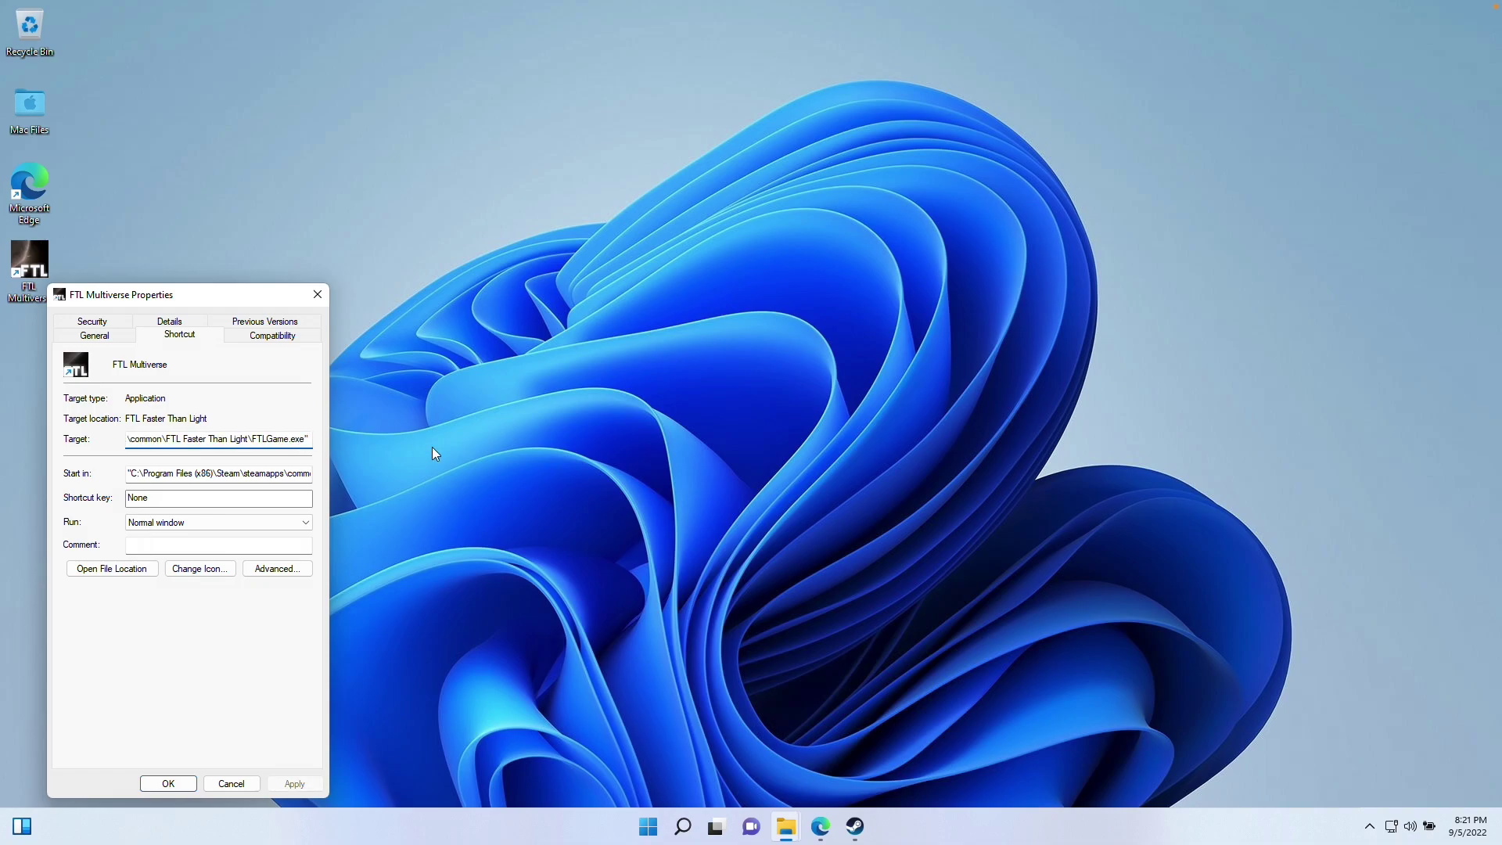
type("directx")
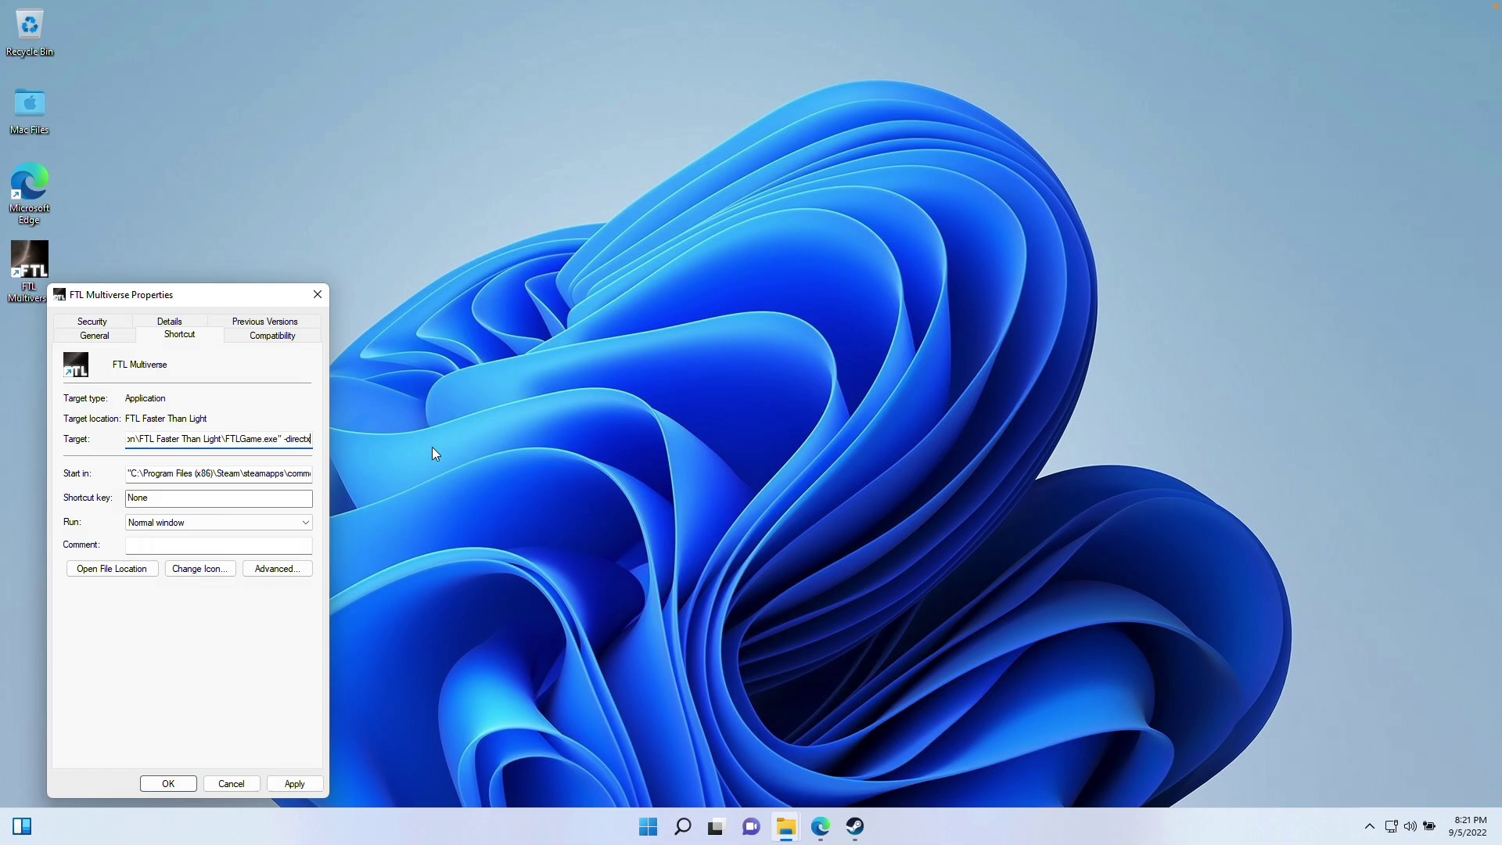
left_click(168, 784)
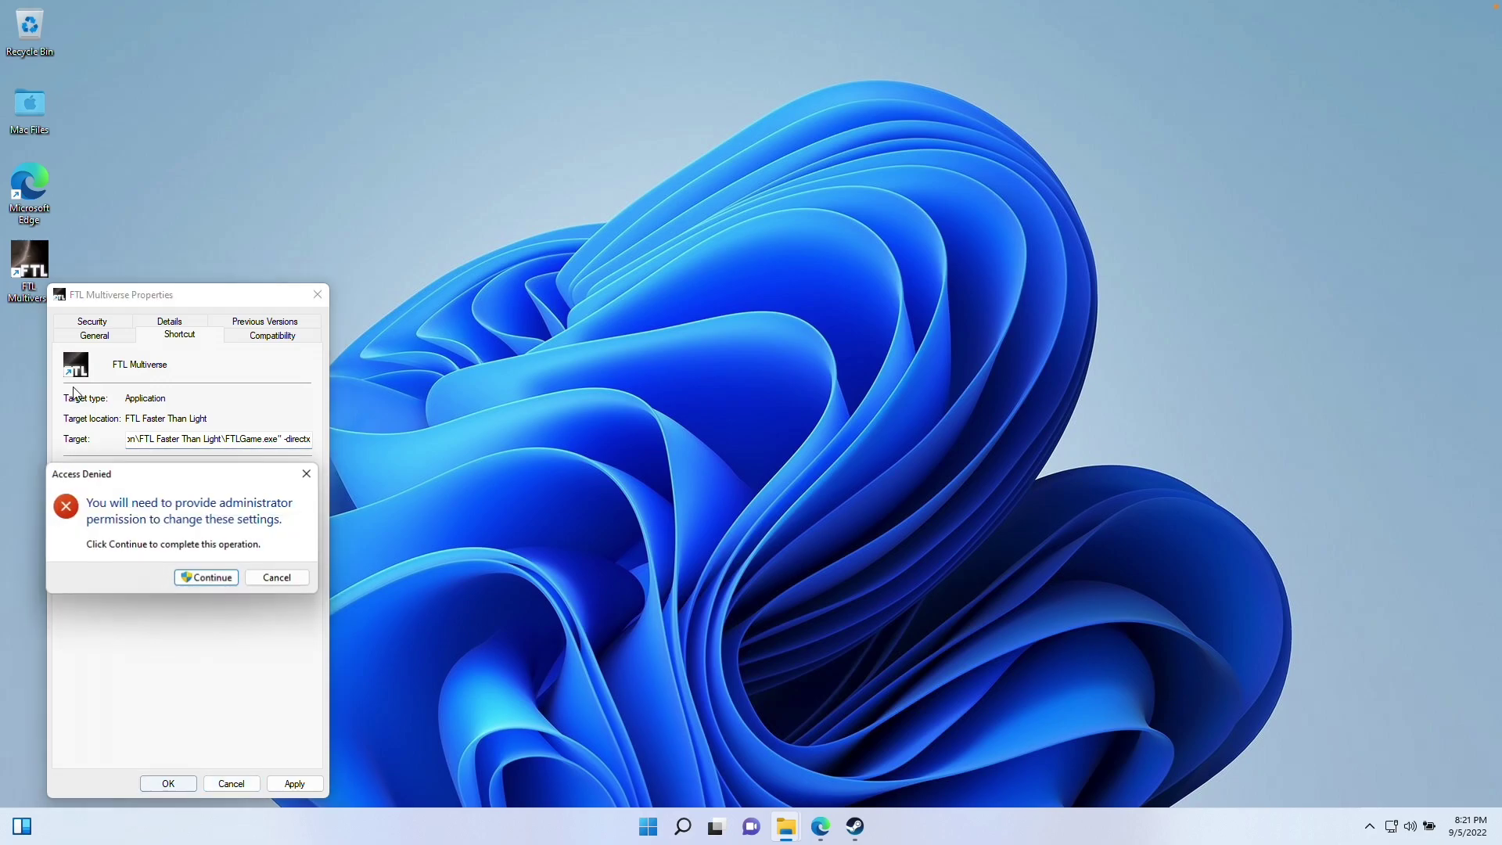
left_click(210, 577)
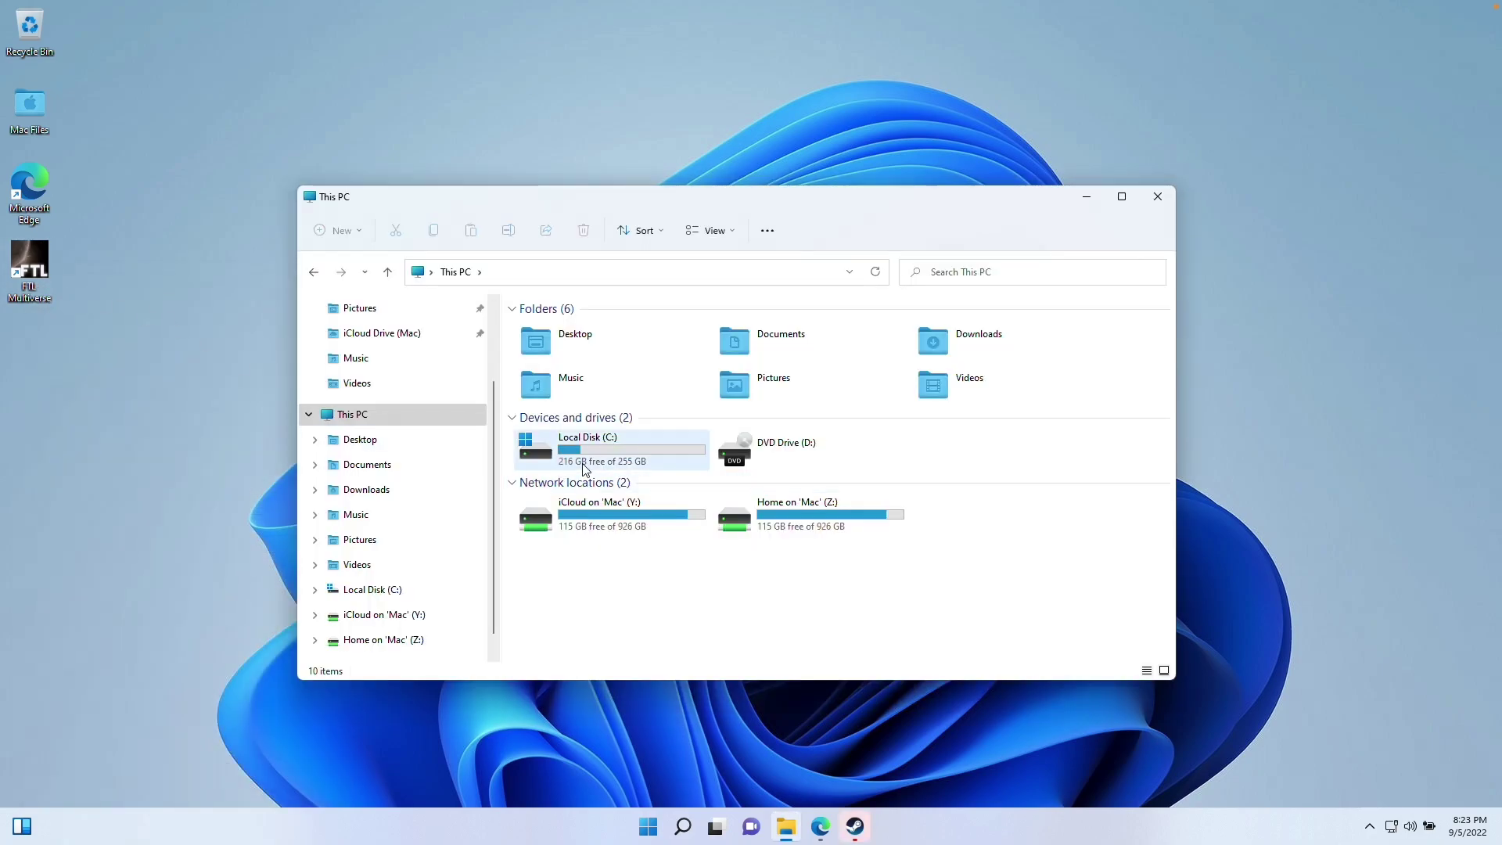
Browse C: > Program Files (x86) > Steam > steamapps > common > FTL Faster Than Light > mods
double_click(579, 455)
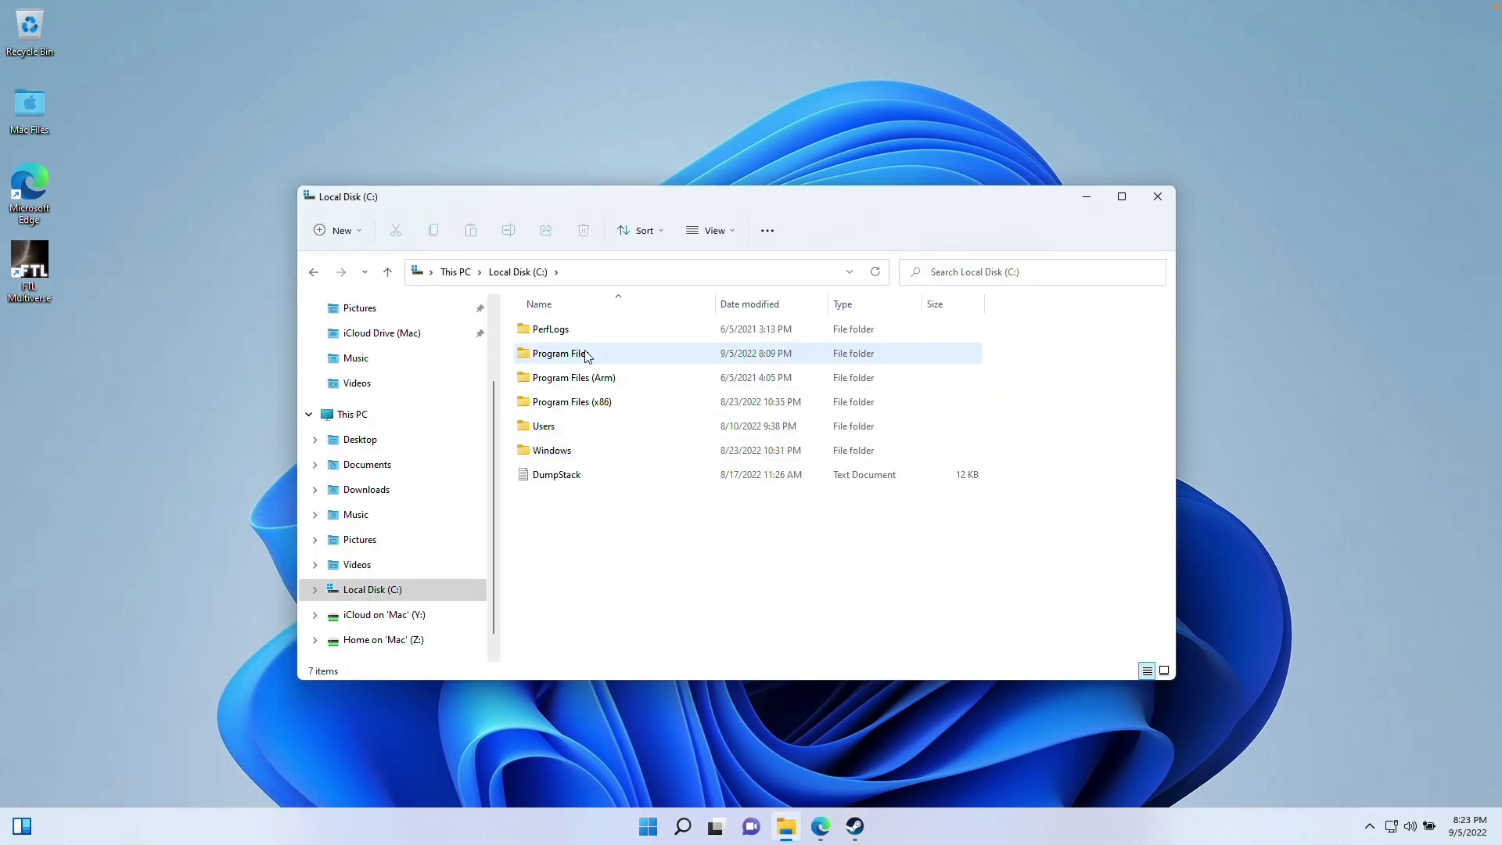
double_click(580, 402)
scroll(1025, 495, "down", 2)
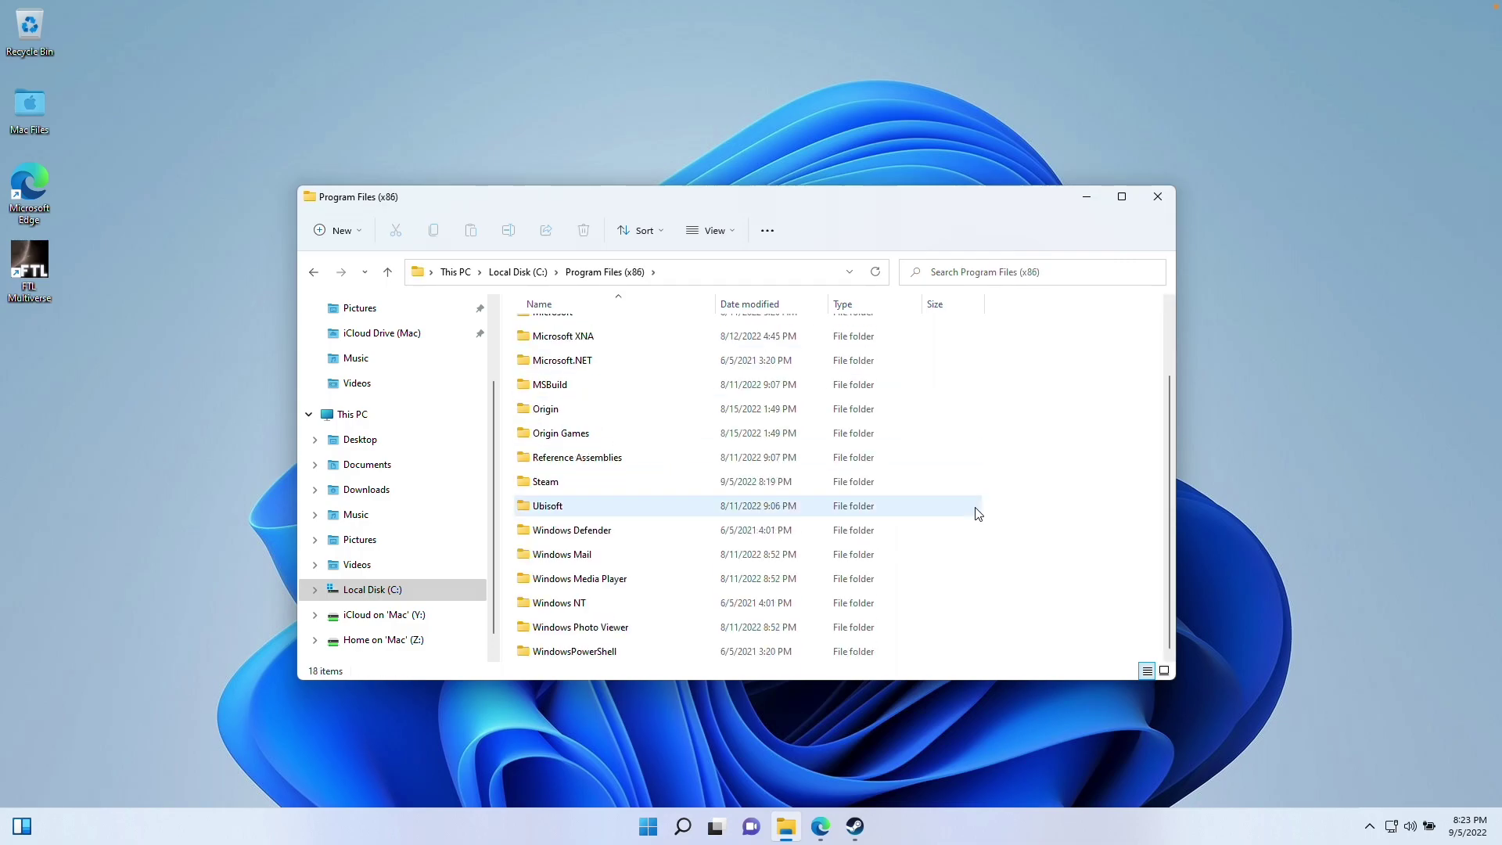
double_click(539, 484)
scroll(570, 392, "down", 8)
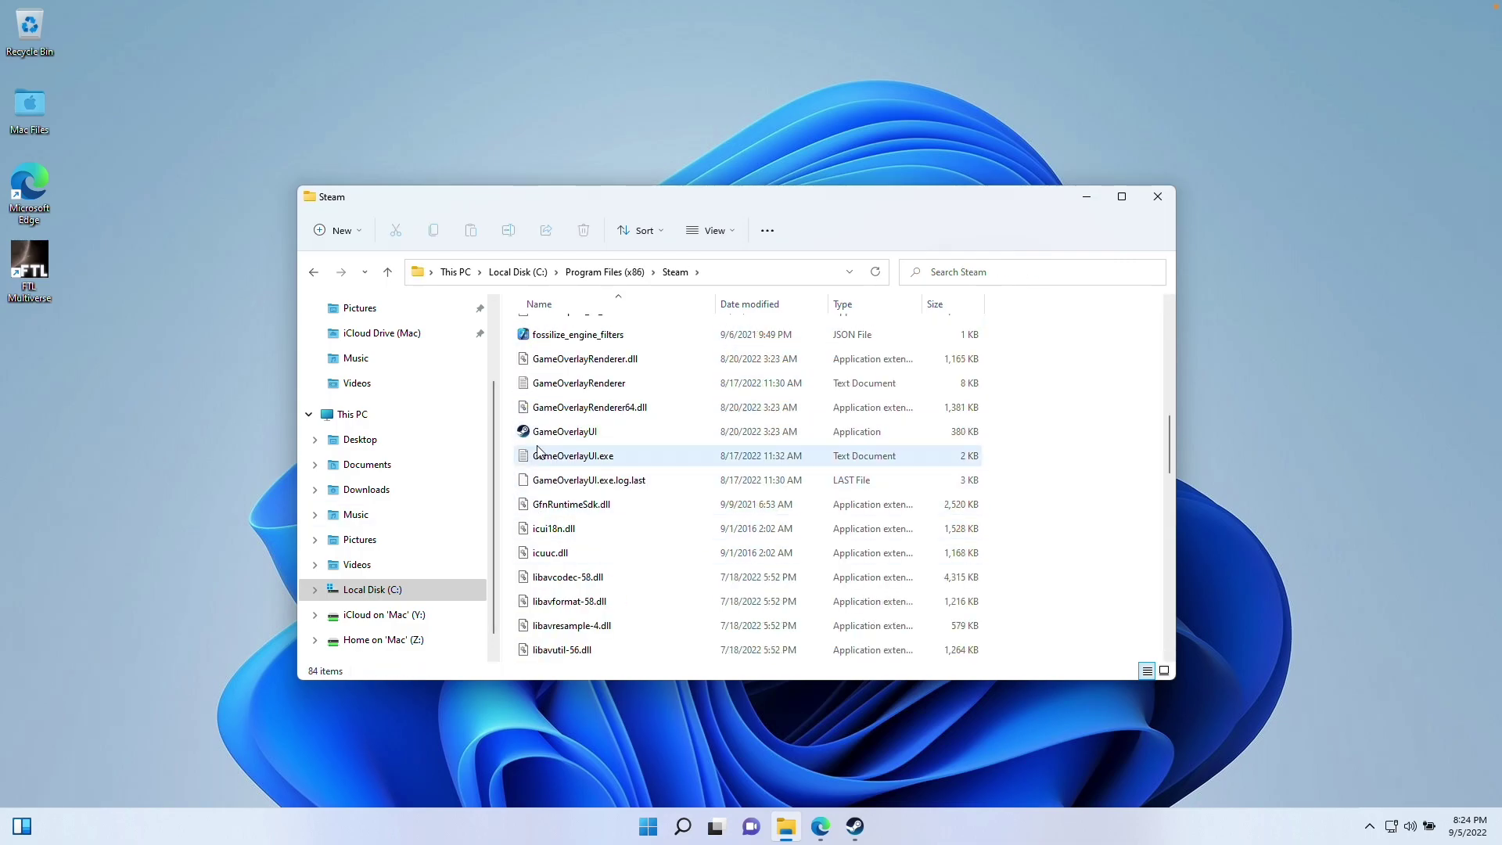
scroll(565, 525, "up", 5)
left_click(570, 431)
double_click(571, 431)
double_click(530, 328)
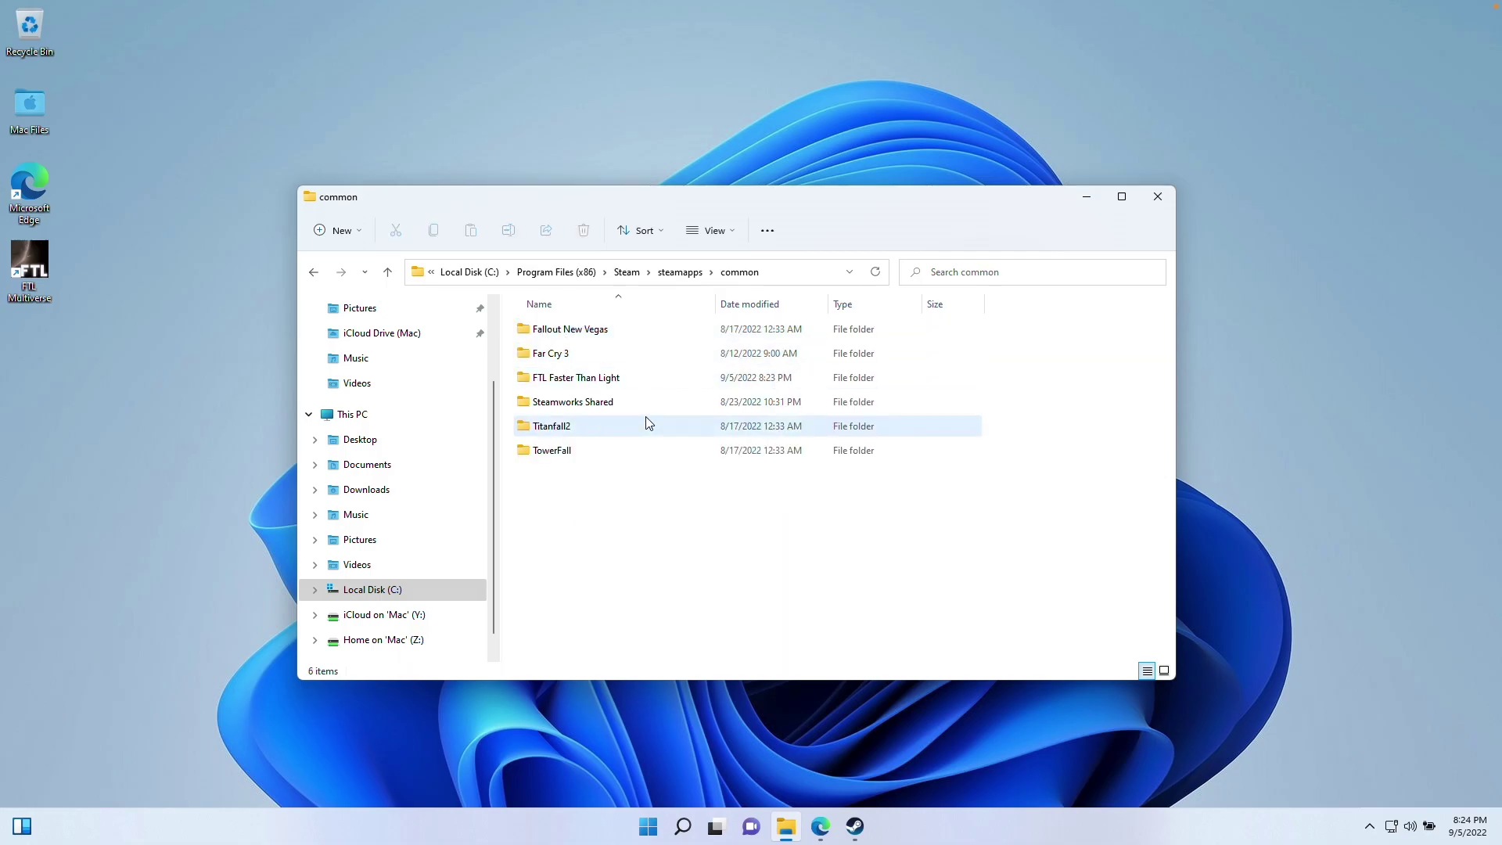
left_click(539, 379)
double_click(548, 381)
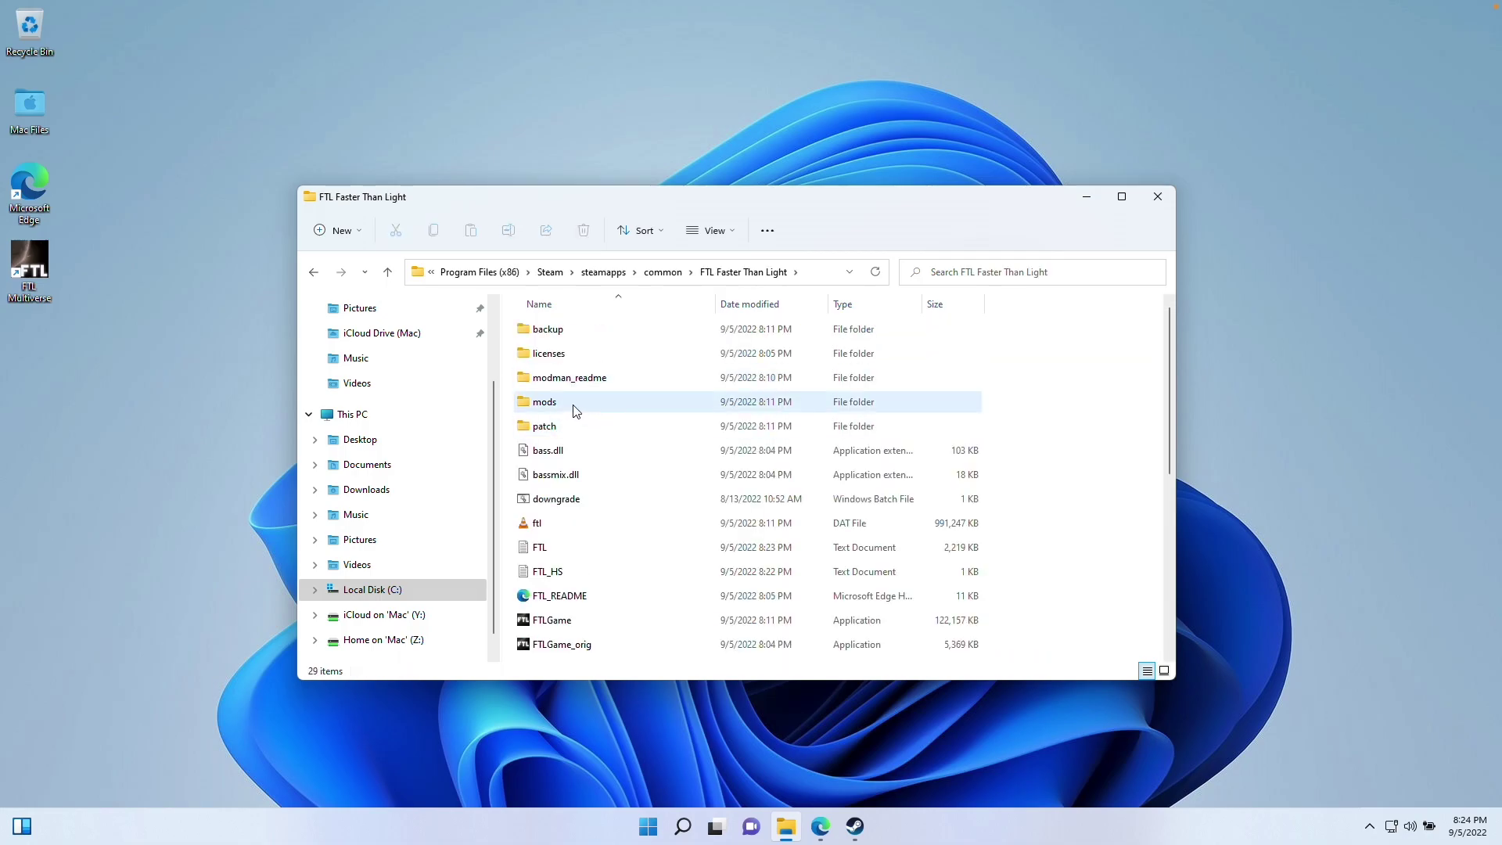
double_click(579, 411)
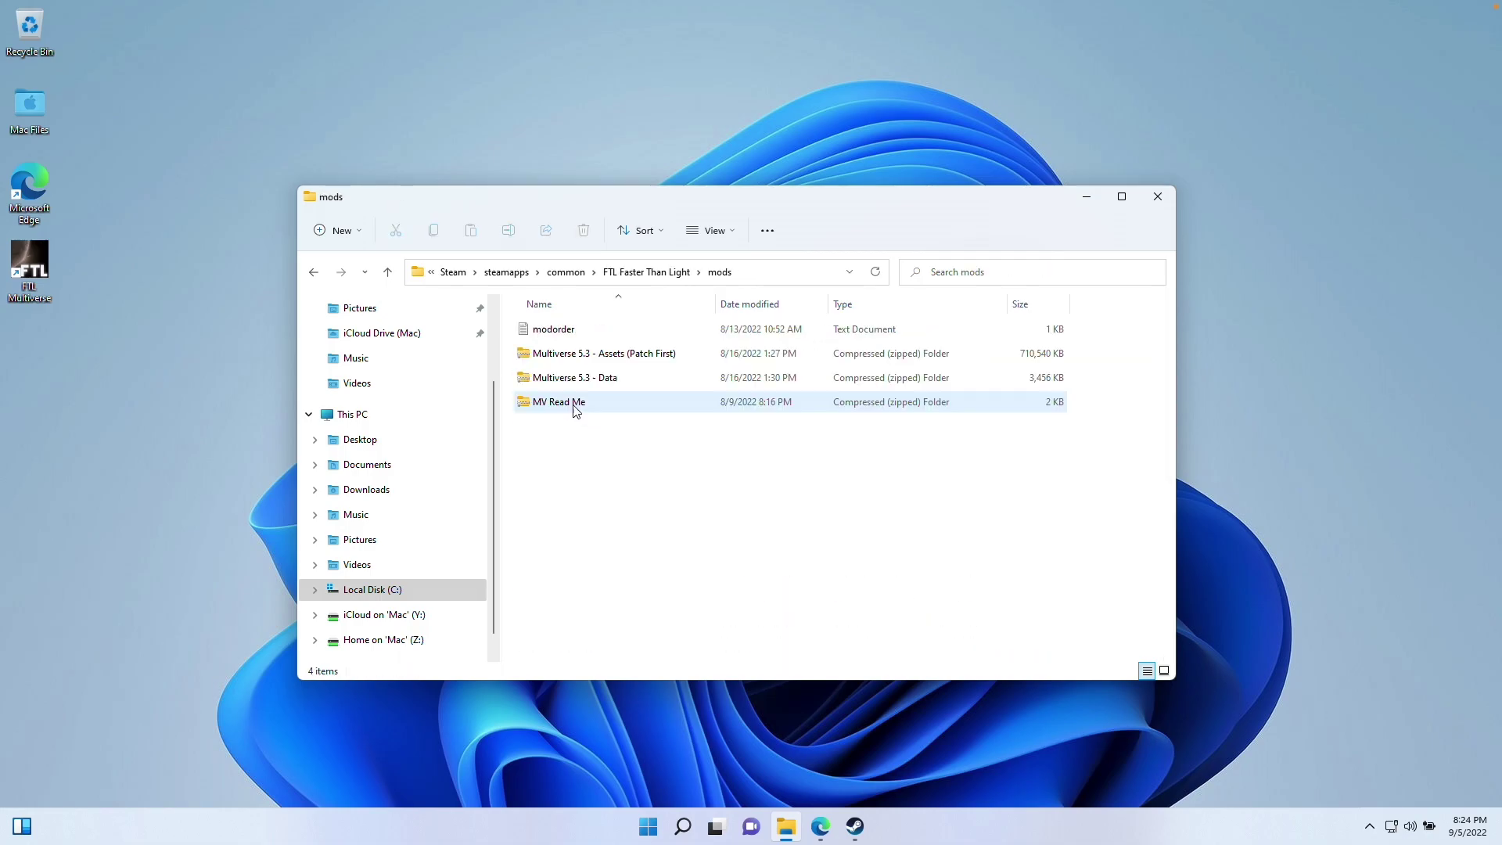
left_click(581, 360)
Extract the Multiverse 5.3 Assets zip into the mods folder
right_click(582, 361)
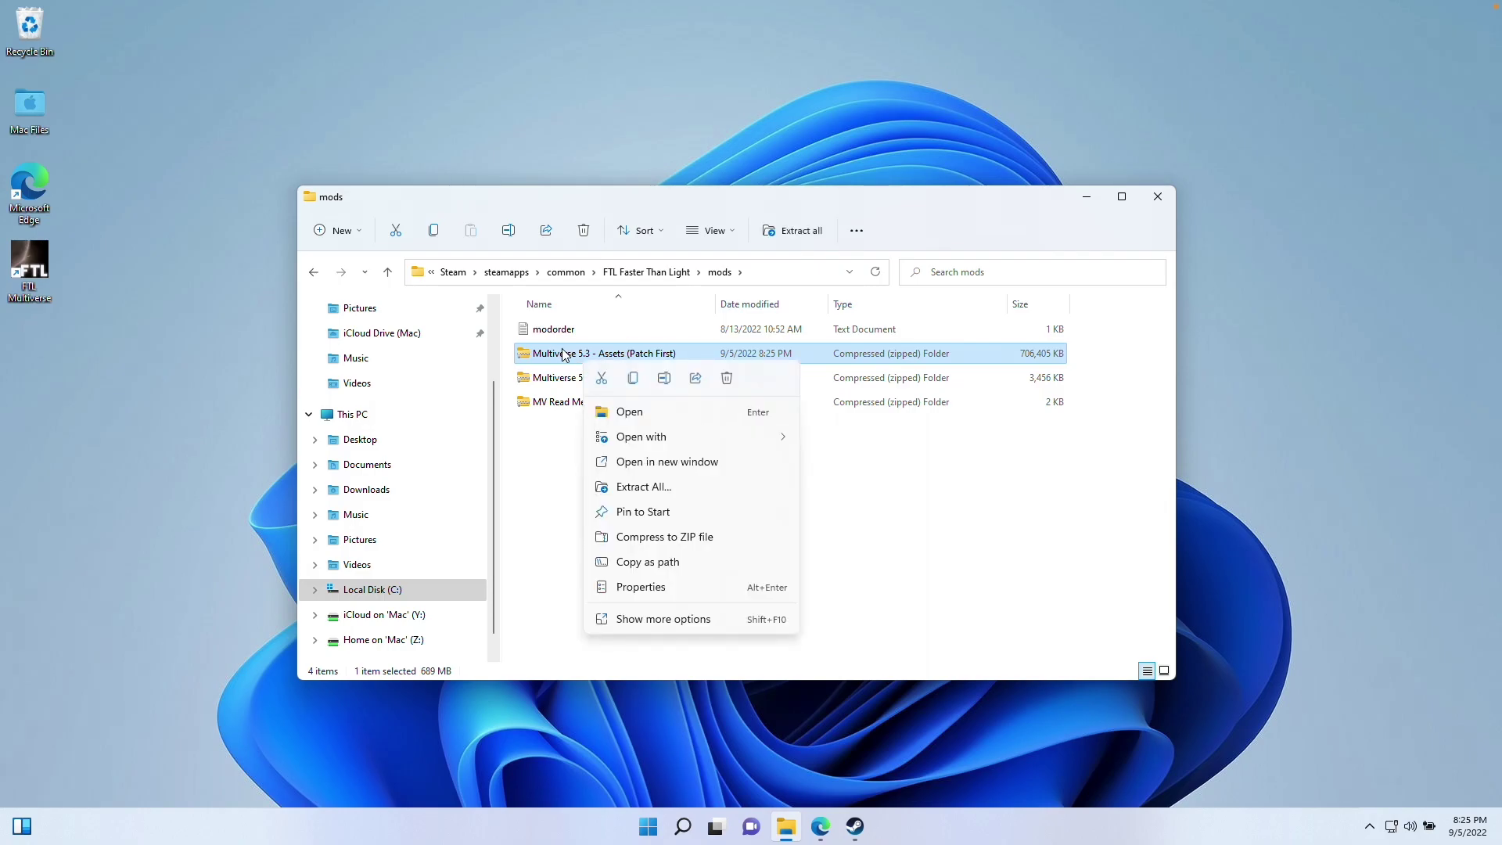
left_click(678, 485)
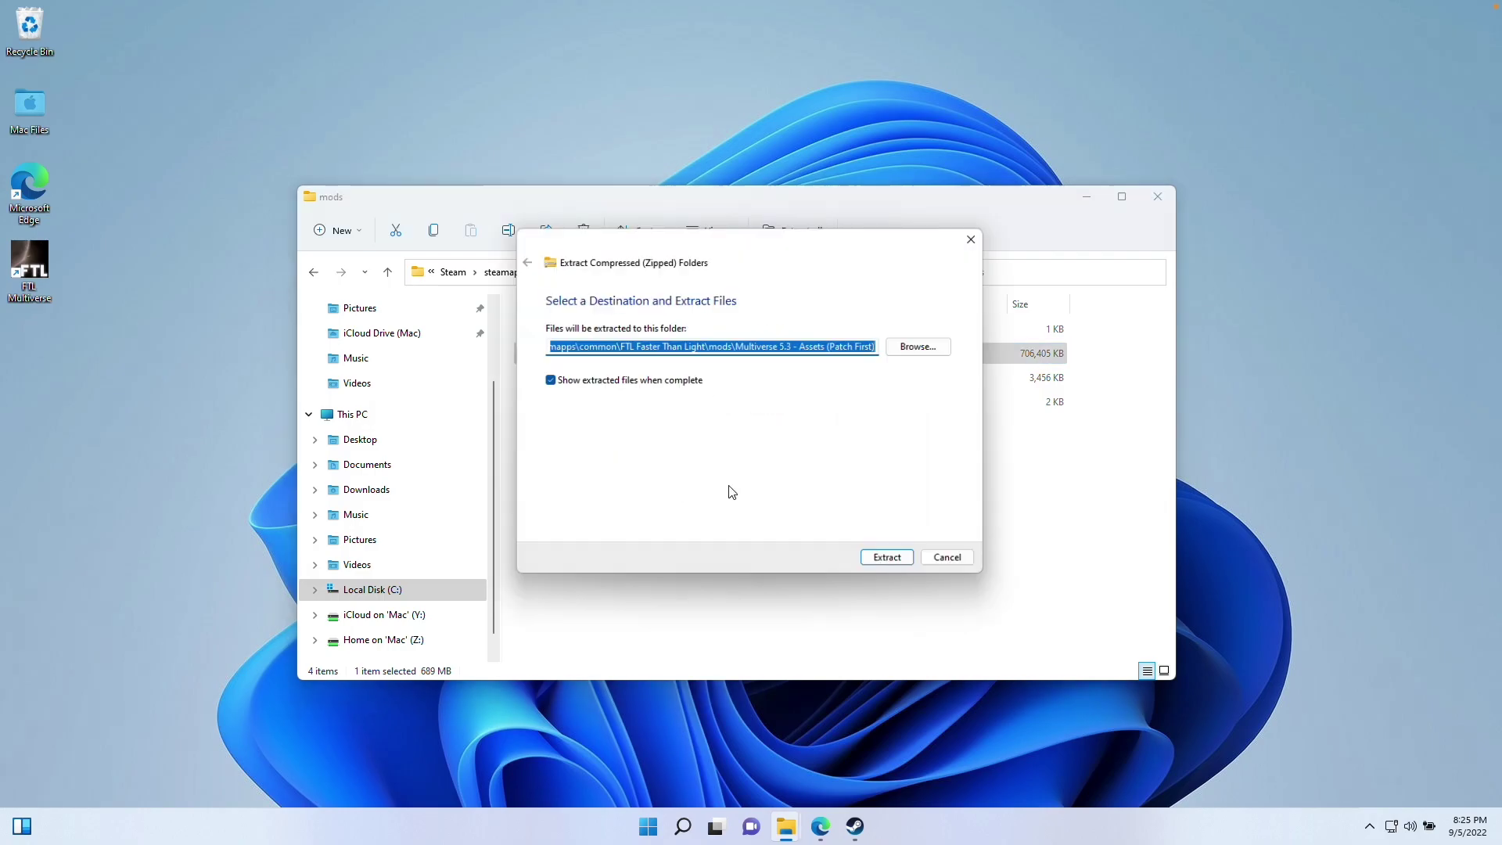
left_click(908, 563)
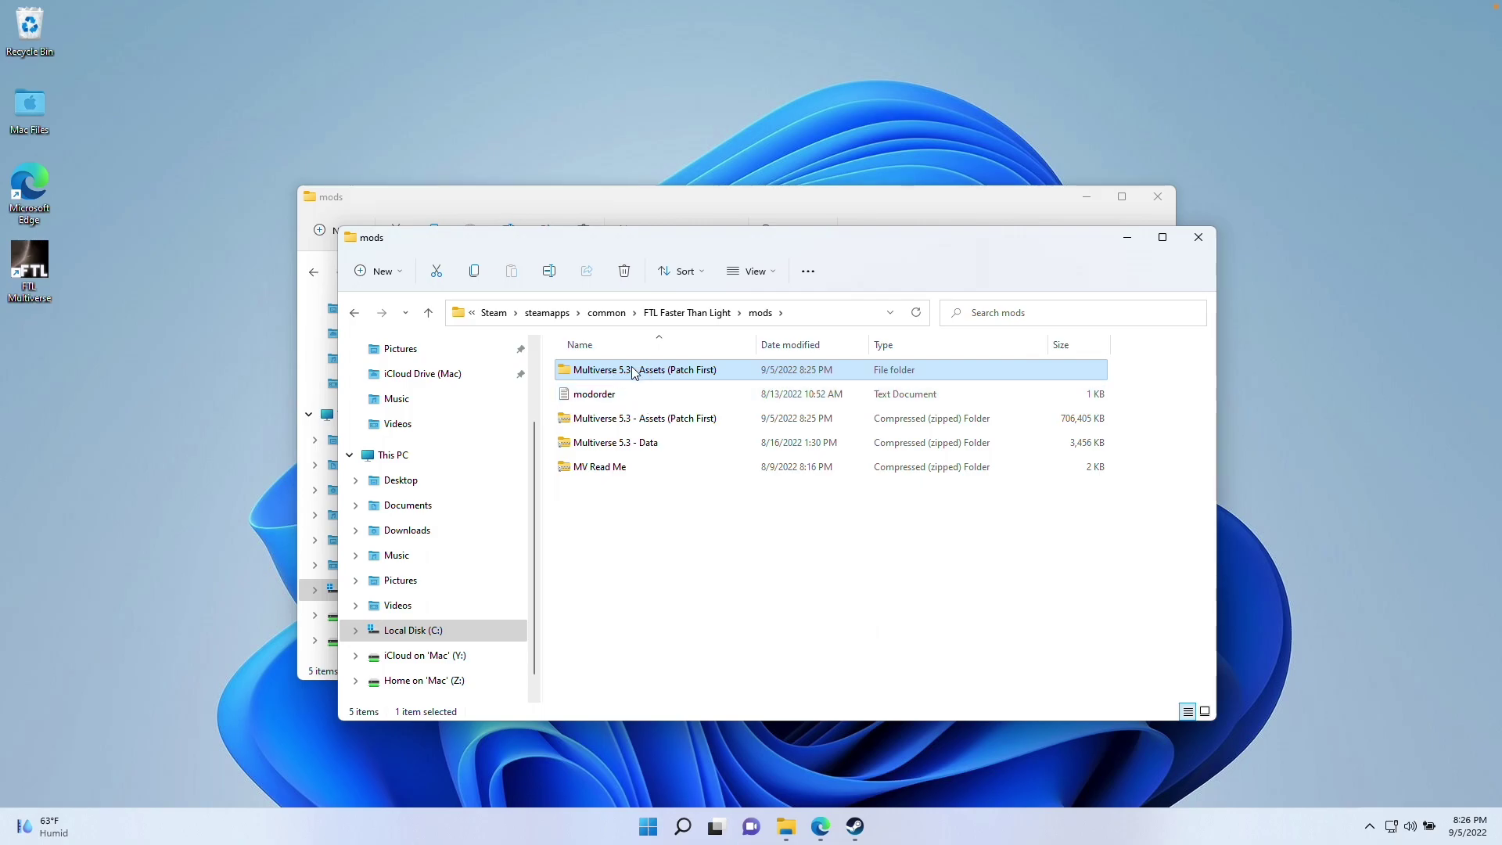
Move stars_hazard, stars_lightspeed, stars_sectors and stars_special from the extracted img folder onto the desktop
double_click(637, 371)
double_click(598, 418)
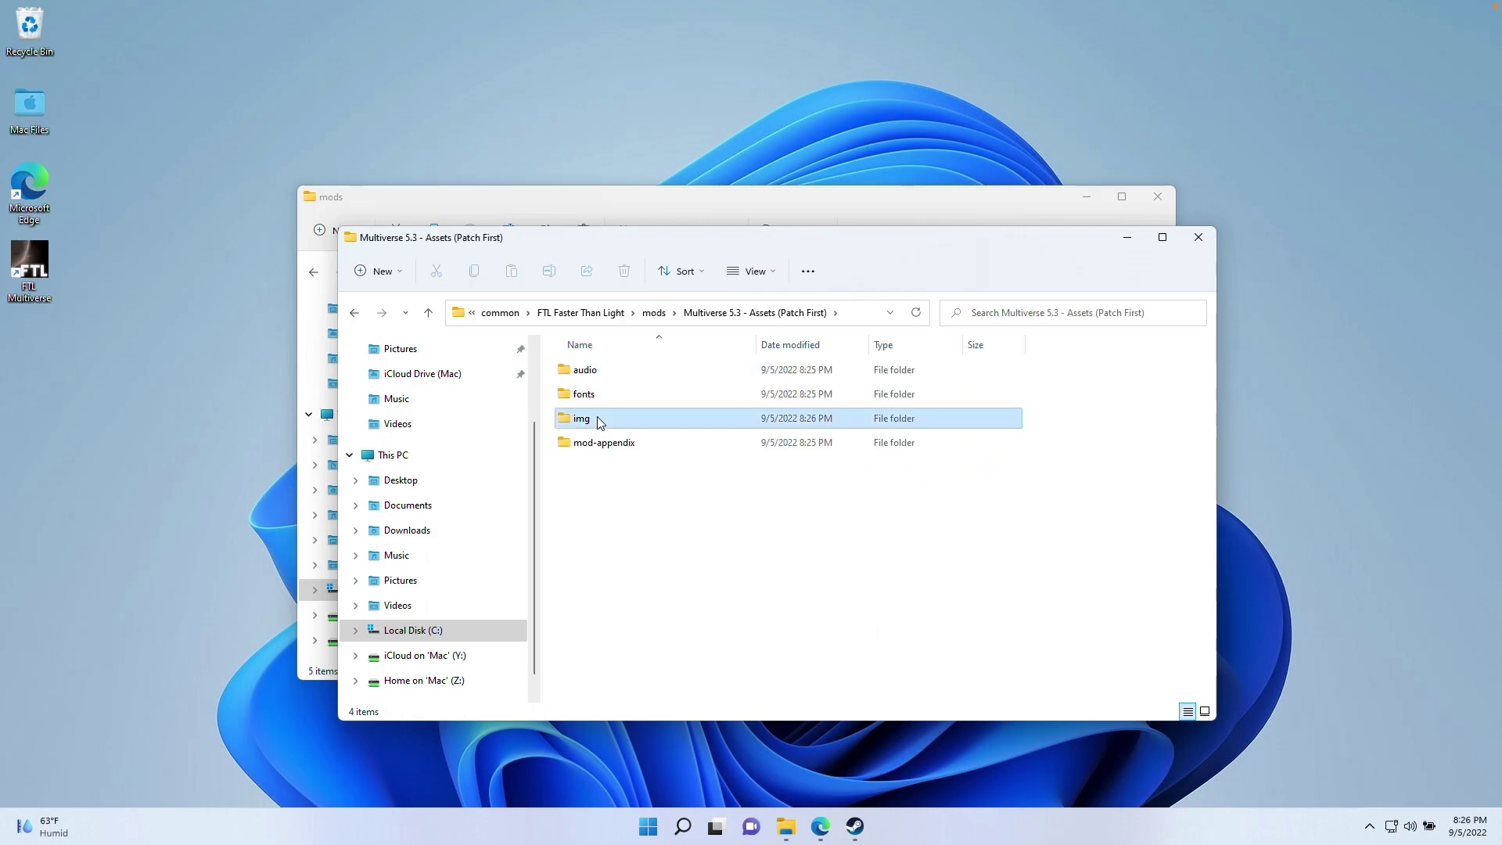
scroll(688, 469, "down", 5)
left_click(610, 536)
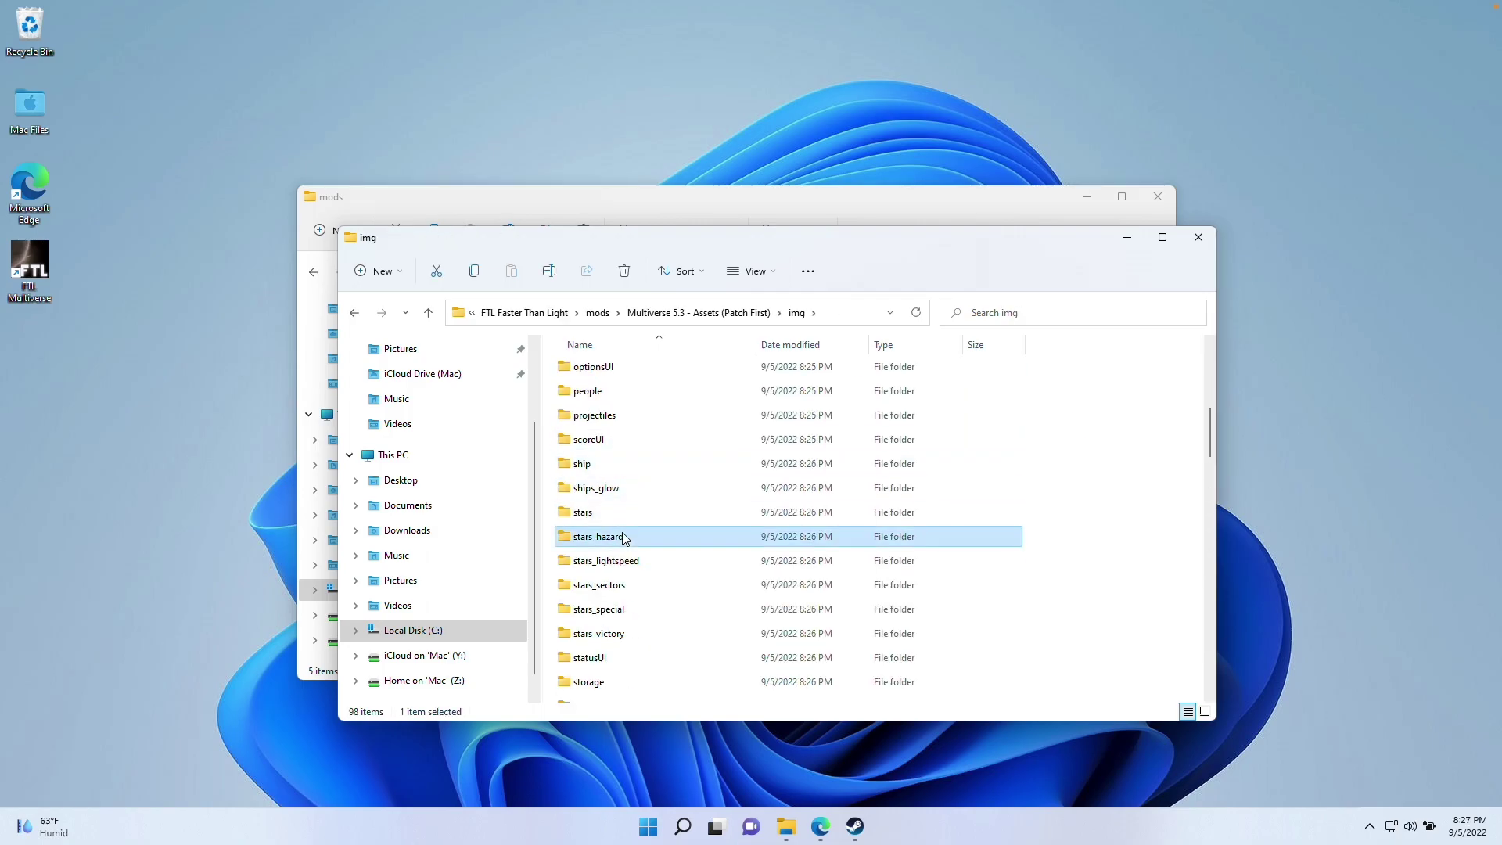
left_click(612, 615, "shift")
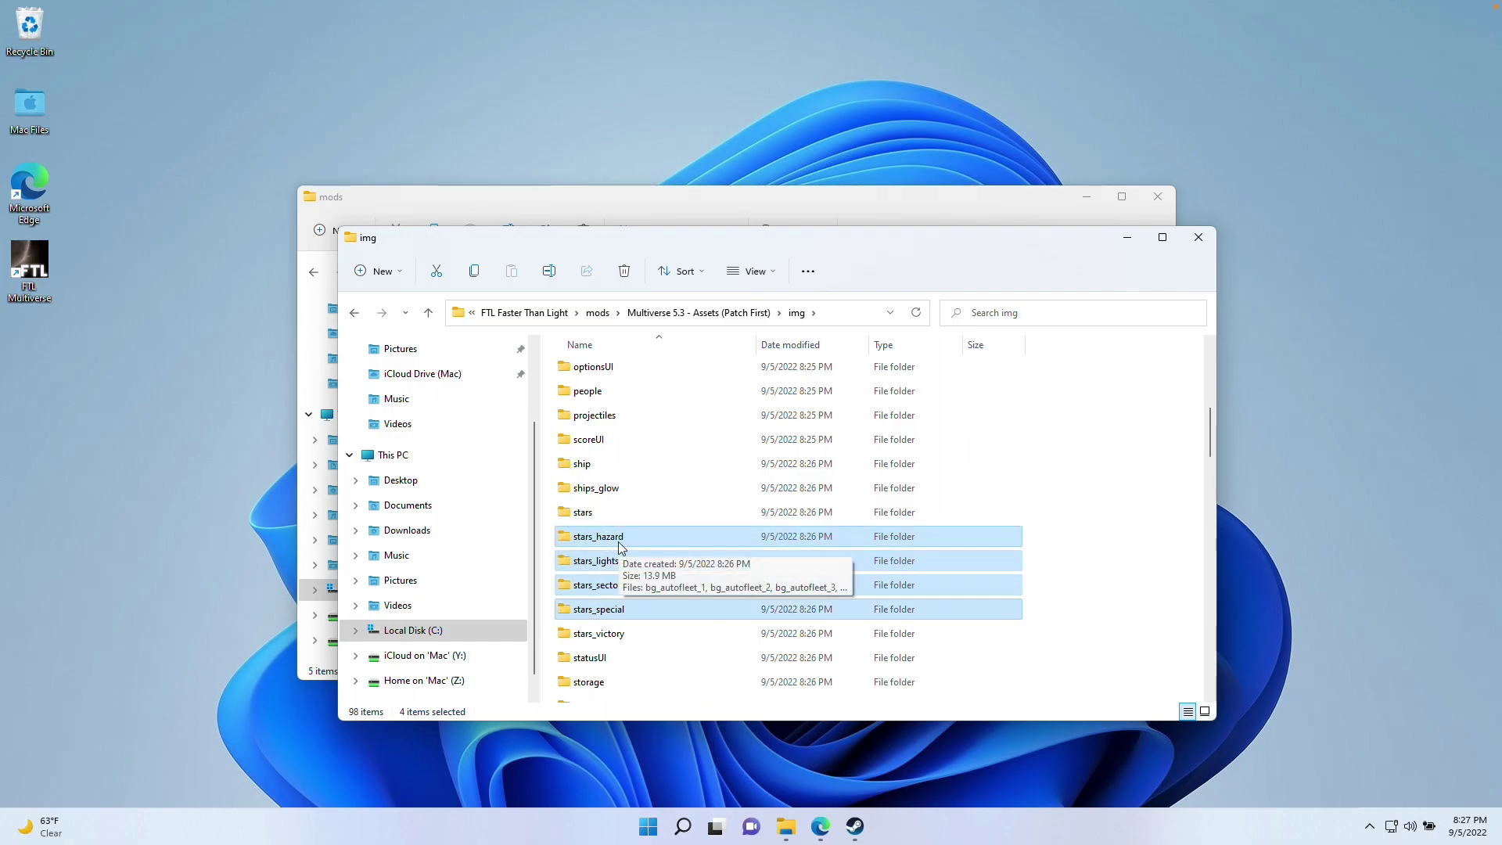
right_click(637, 560)
right_click(53, 396)
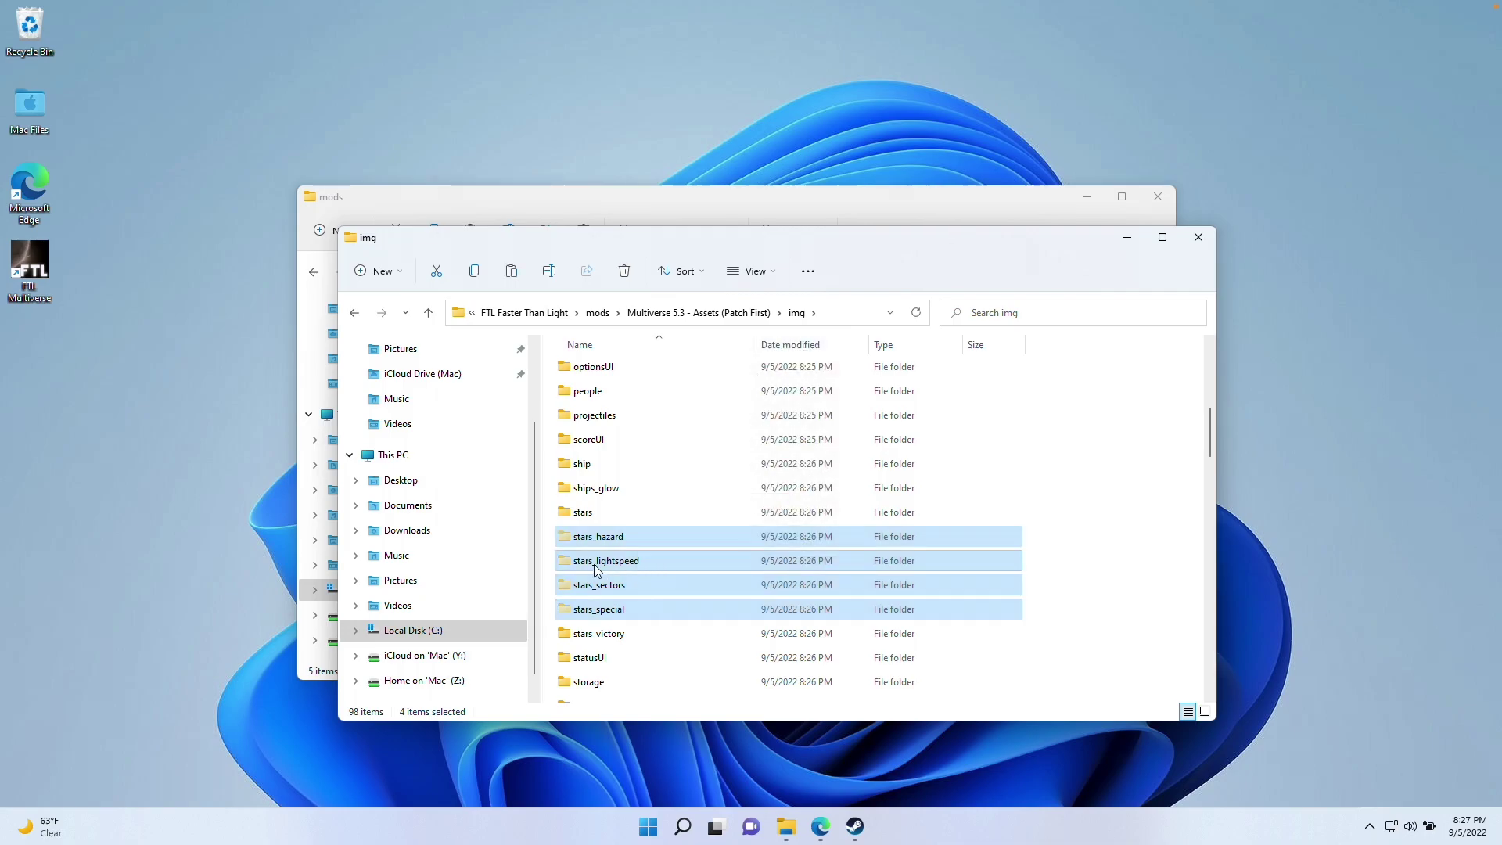
left_click(69, 412)
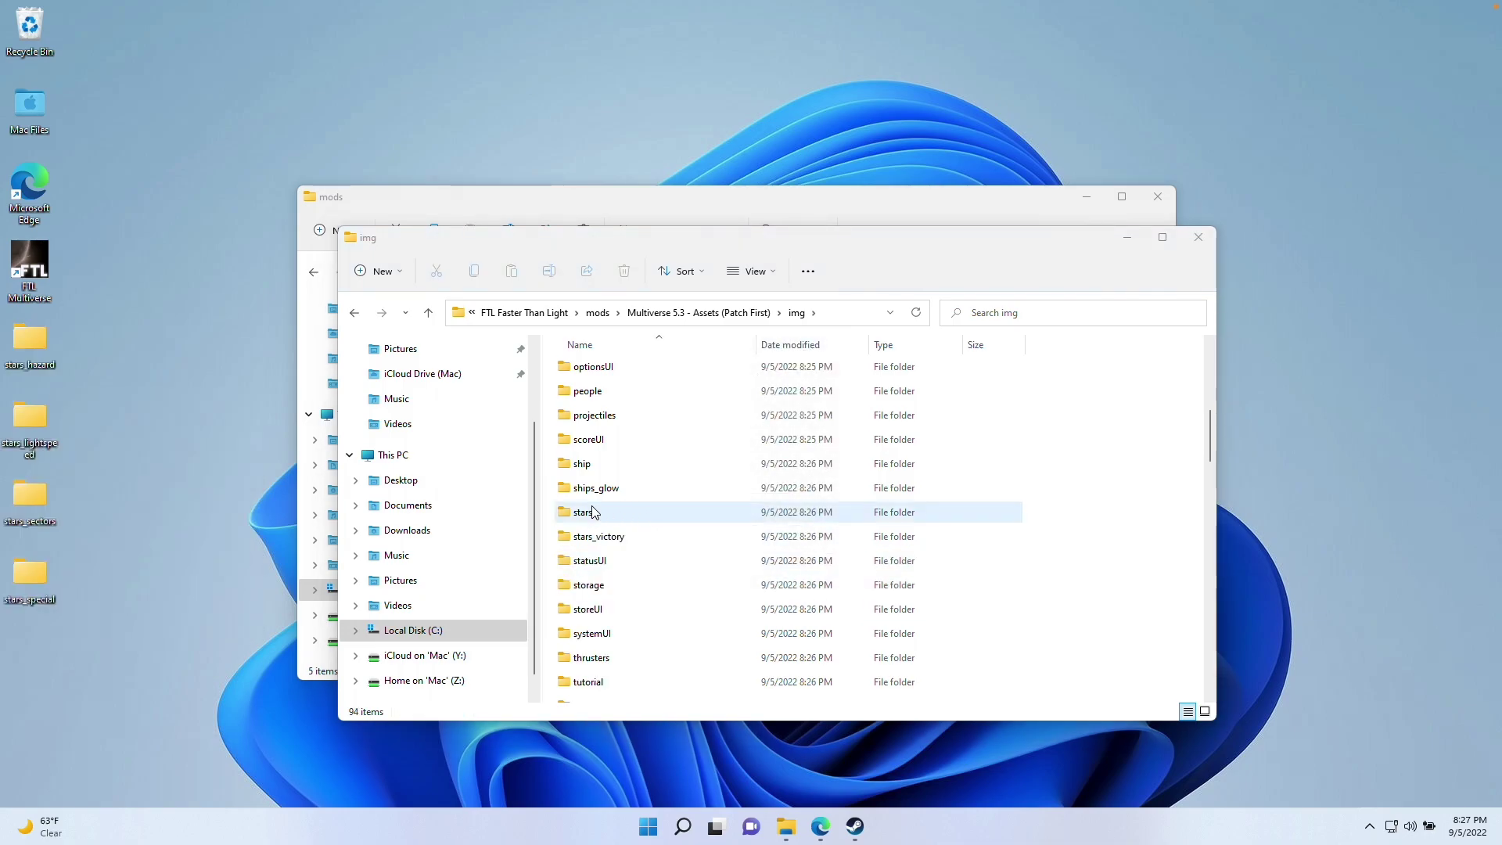
left_click(695, 315)
Rename the original Multiverse 5.3 Assets zip by appending 'original' to its name
left_click(654, 314)
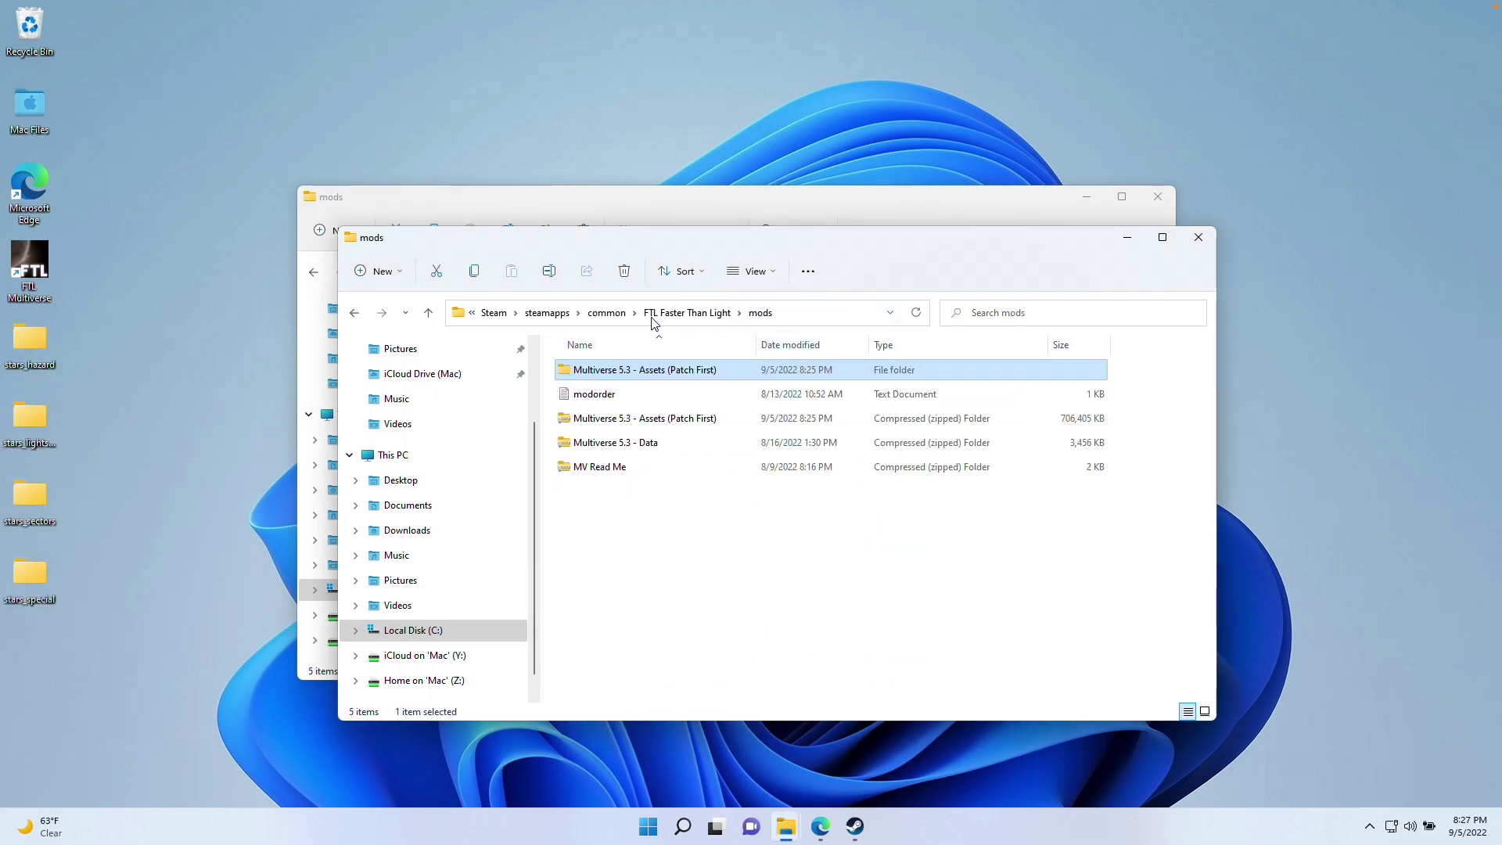
left_click(673, 423)
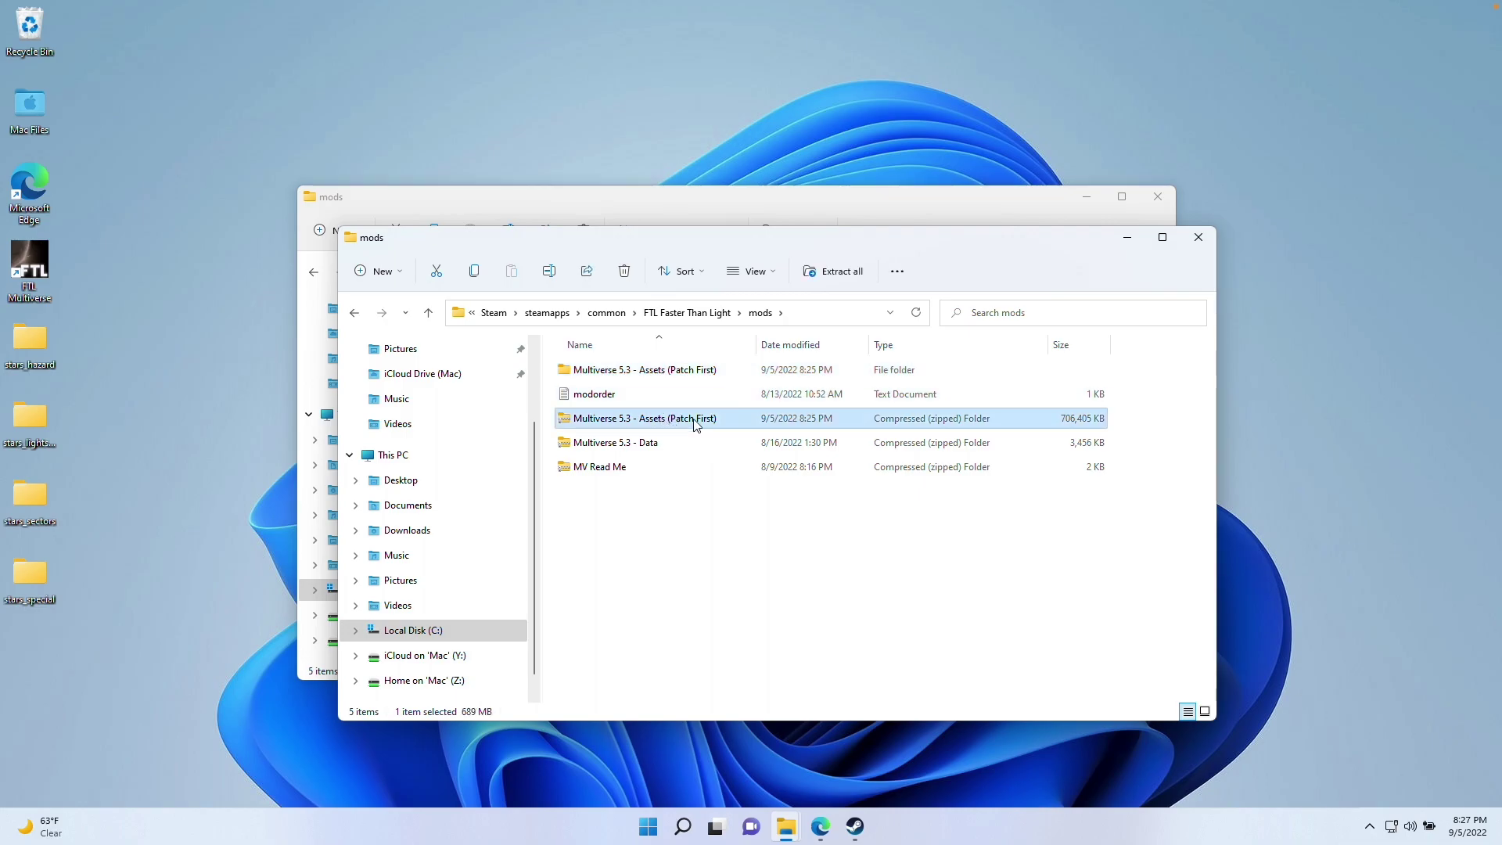
left_click(695, 423)
left_click(726, 419)
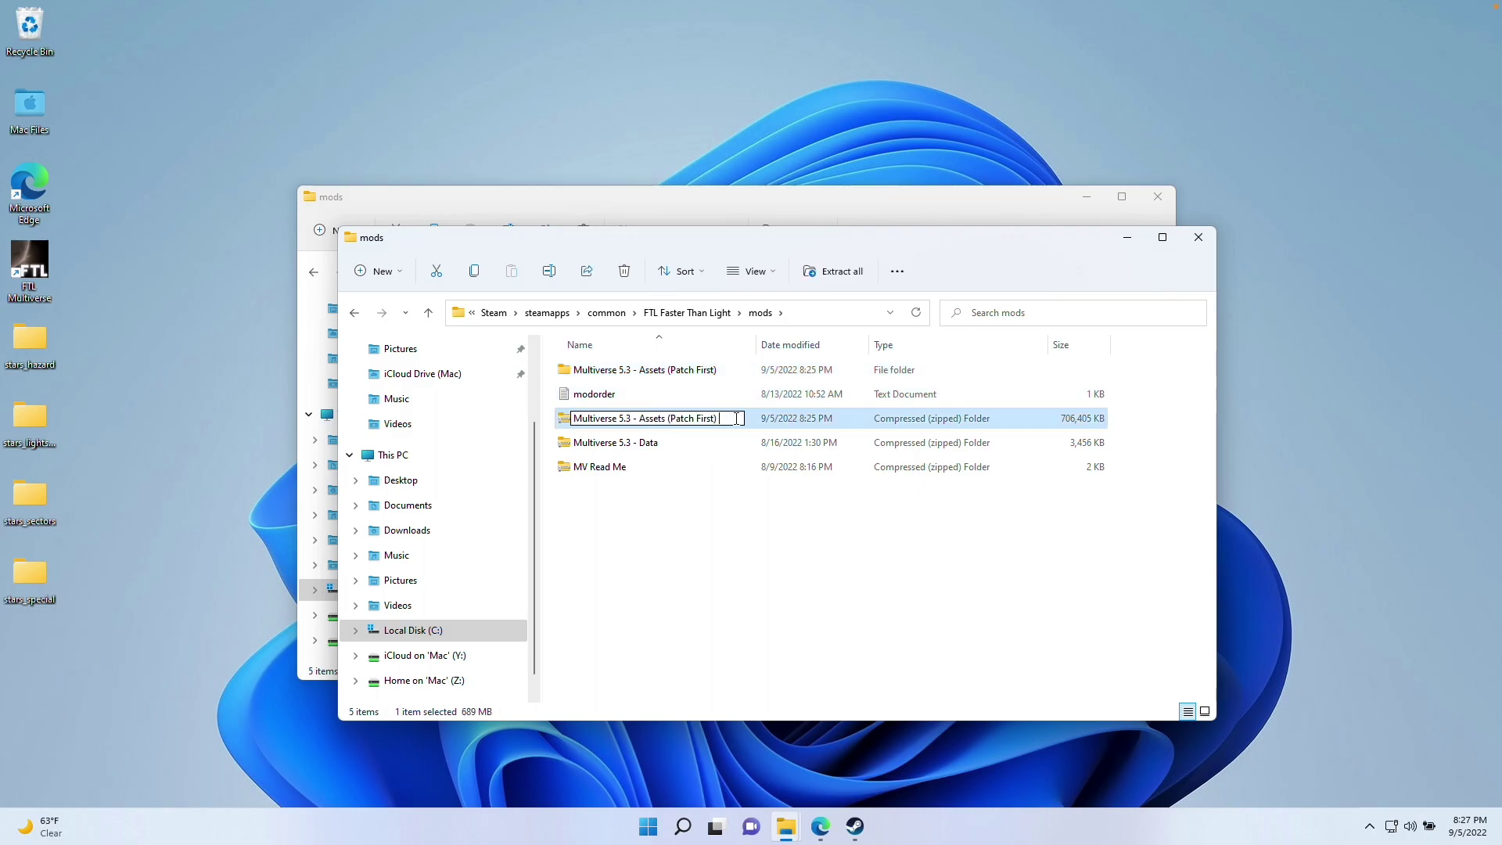
type("original")
left_click(635, 373)
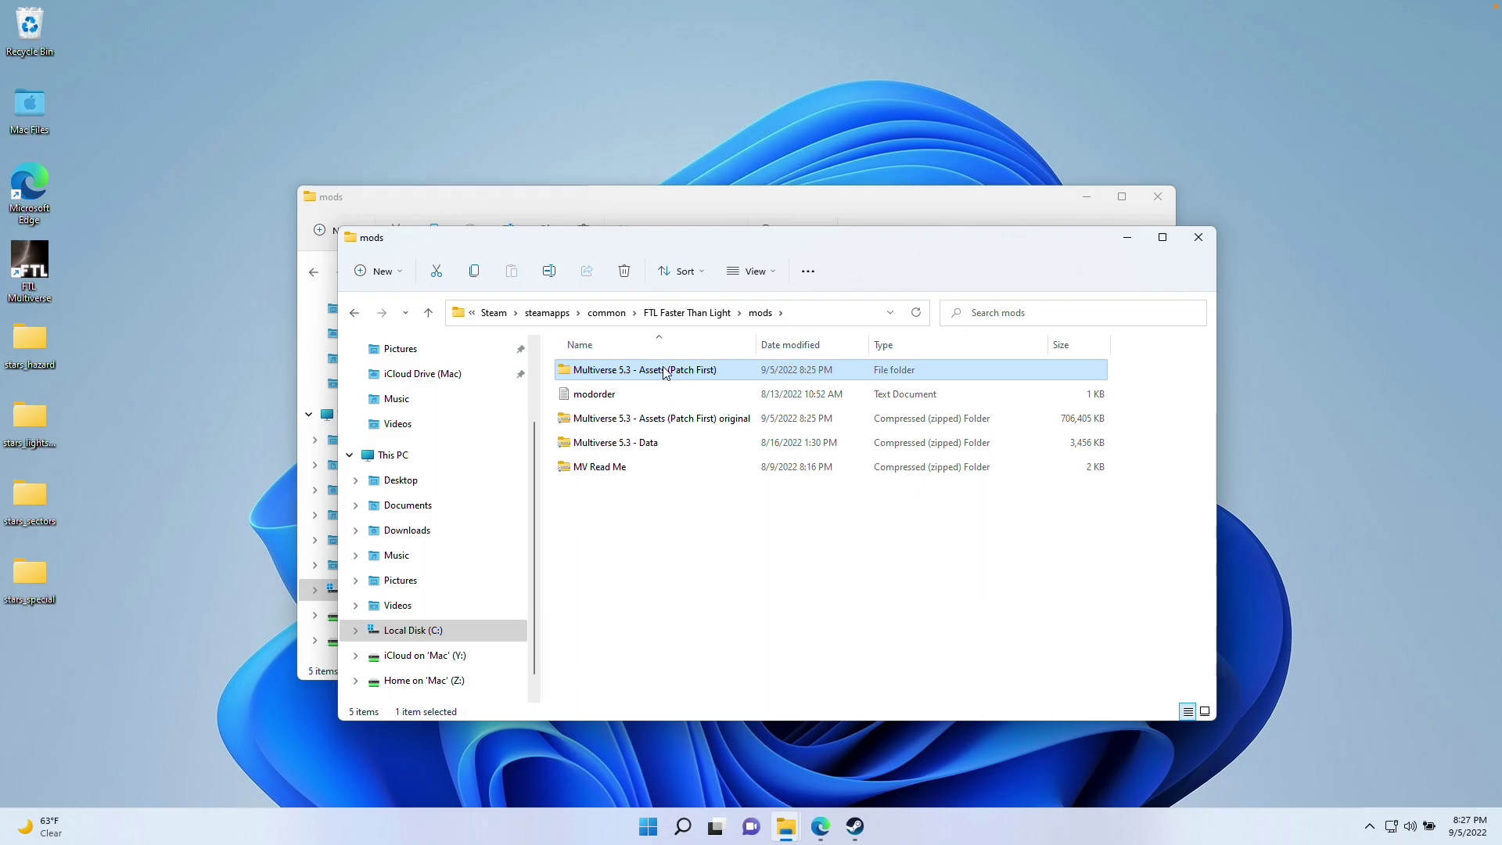
Compress the extracted assets folder into a new zip and close both mods windows
right_click(664, 376)
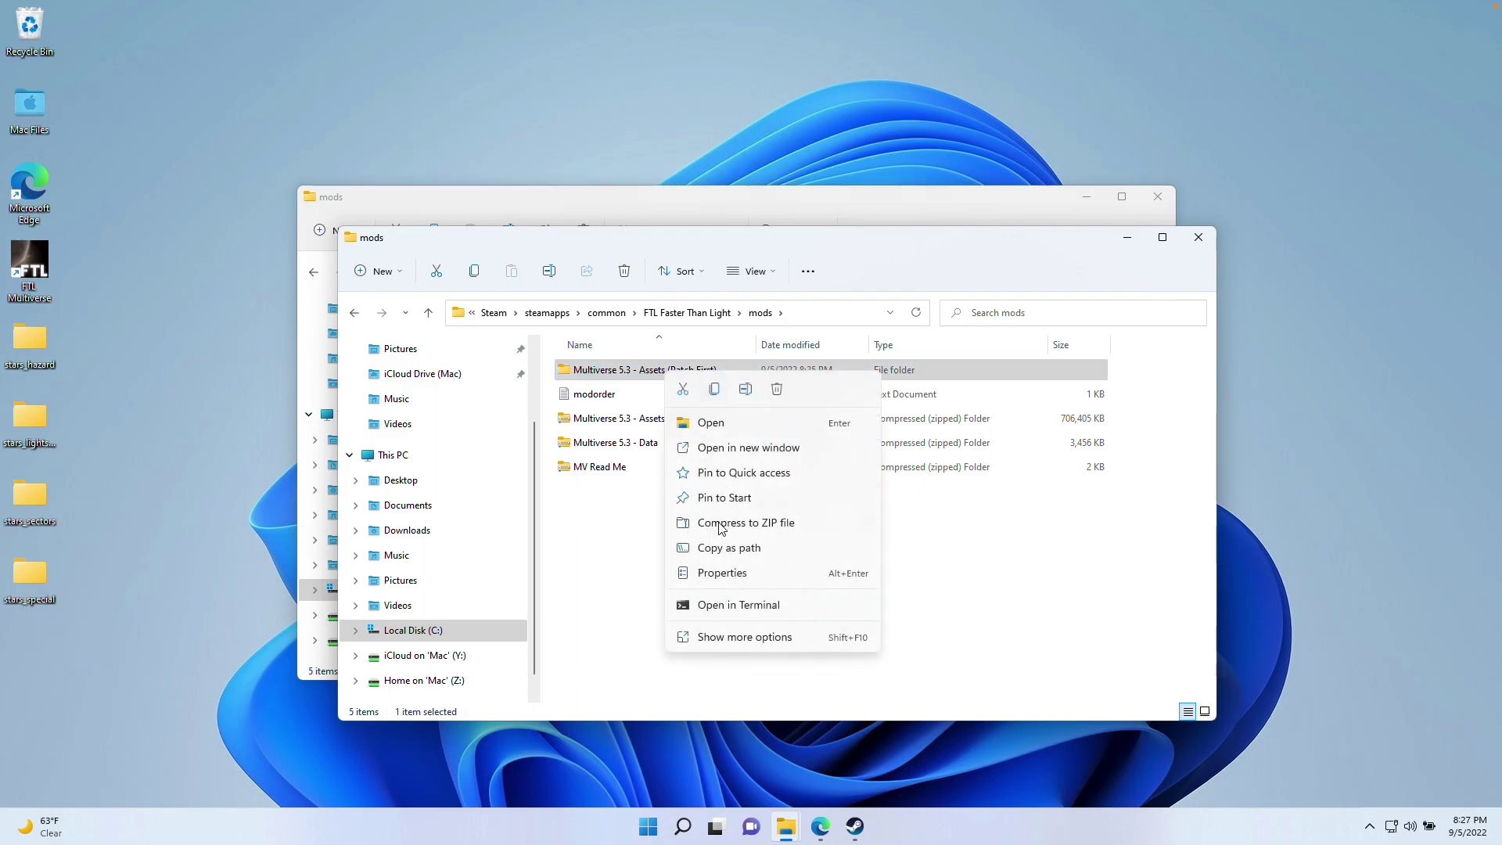
left_click(743, 522)
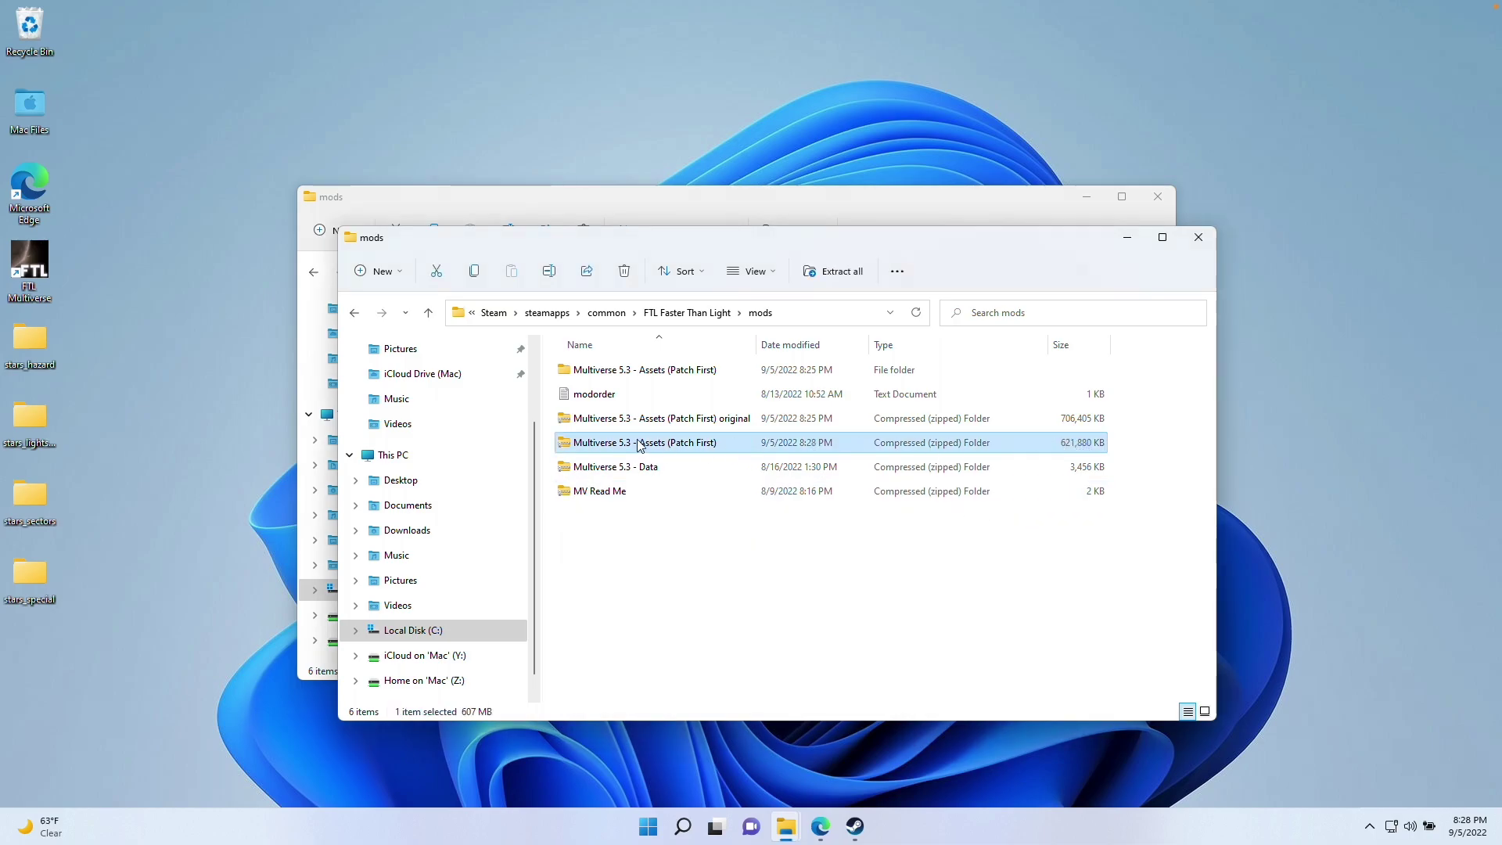
left_click(731, 553)
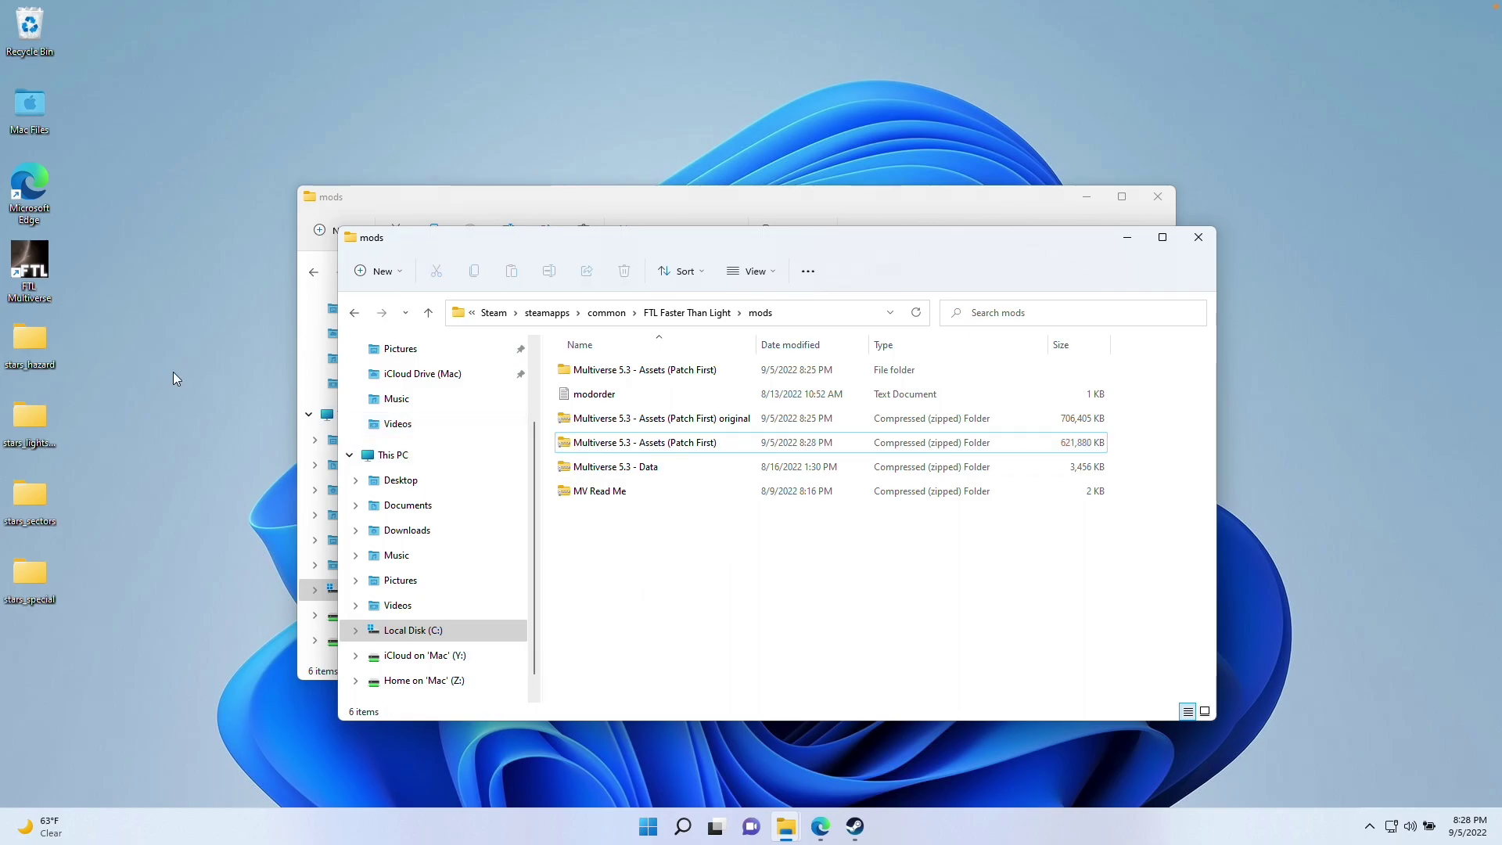
left_click(1198, 238)
left_click(1158, 197)
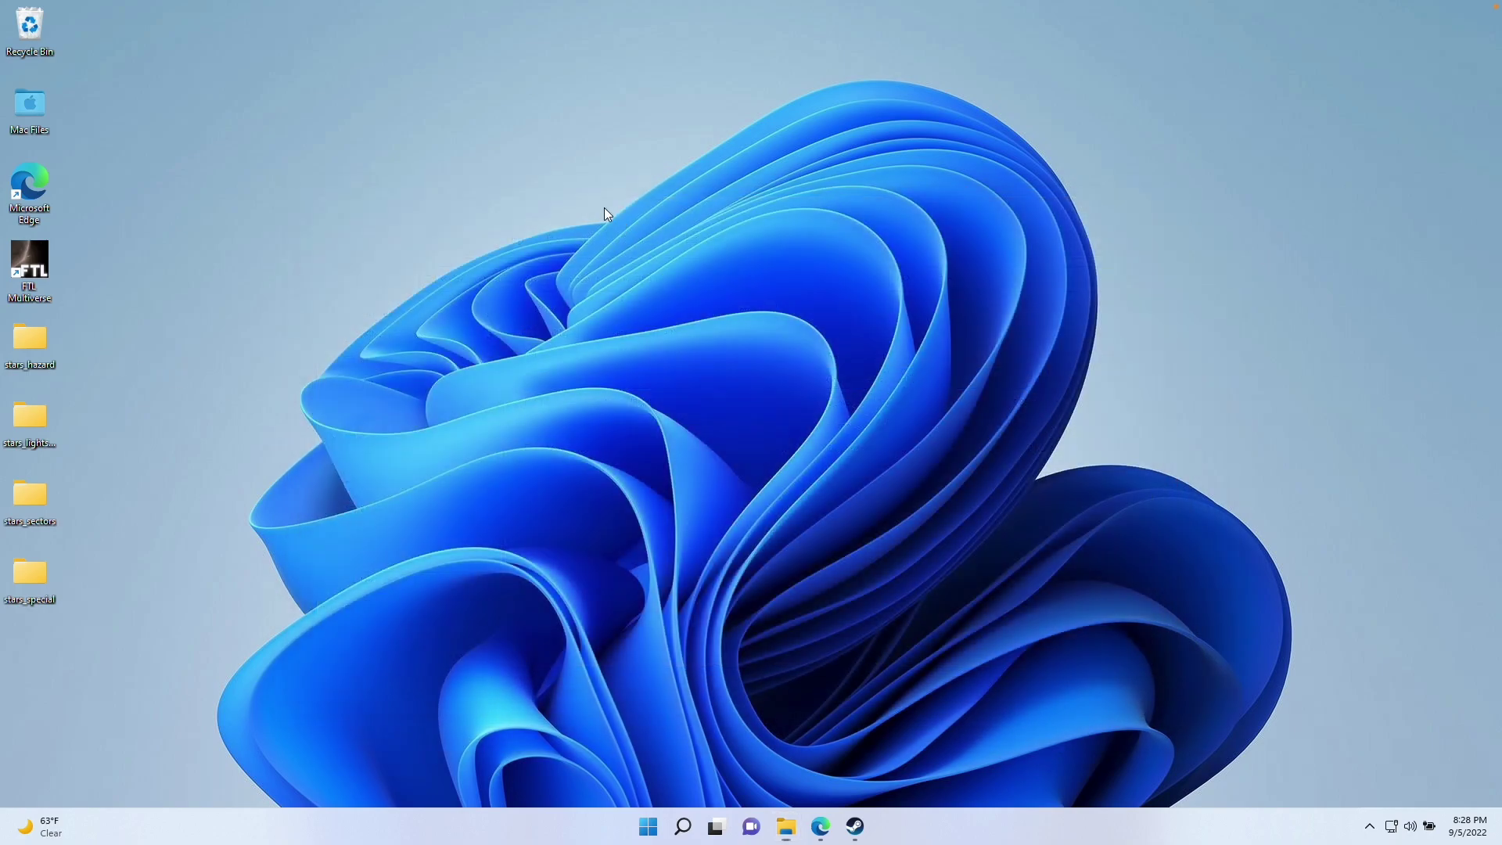
Append -opengl to the FTL Multiverse shortcut's Target and save it with administrator permission
right_click(33, 294)
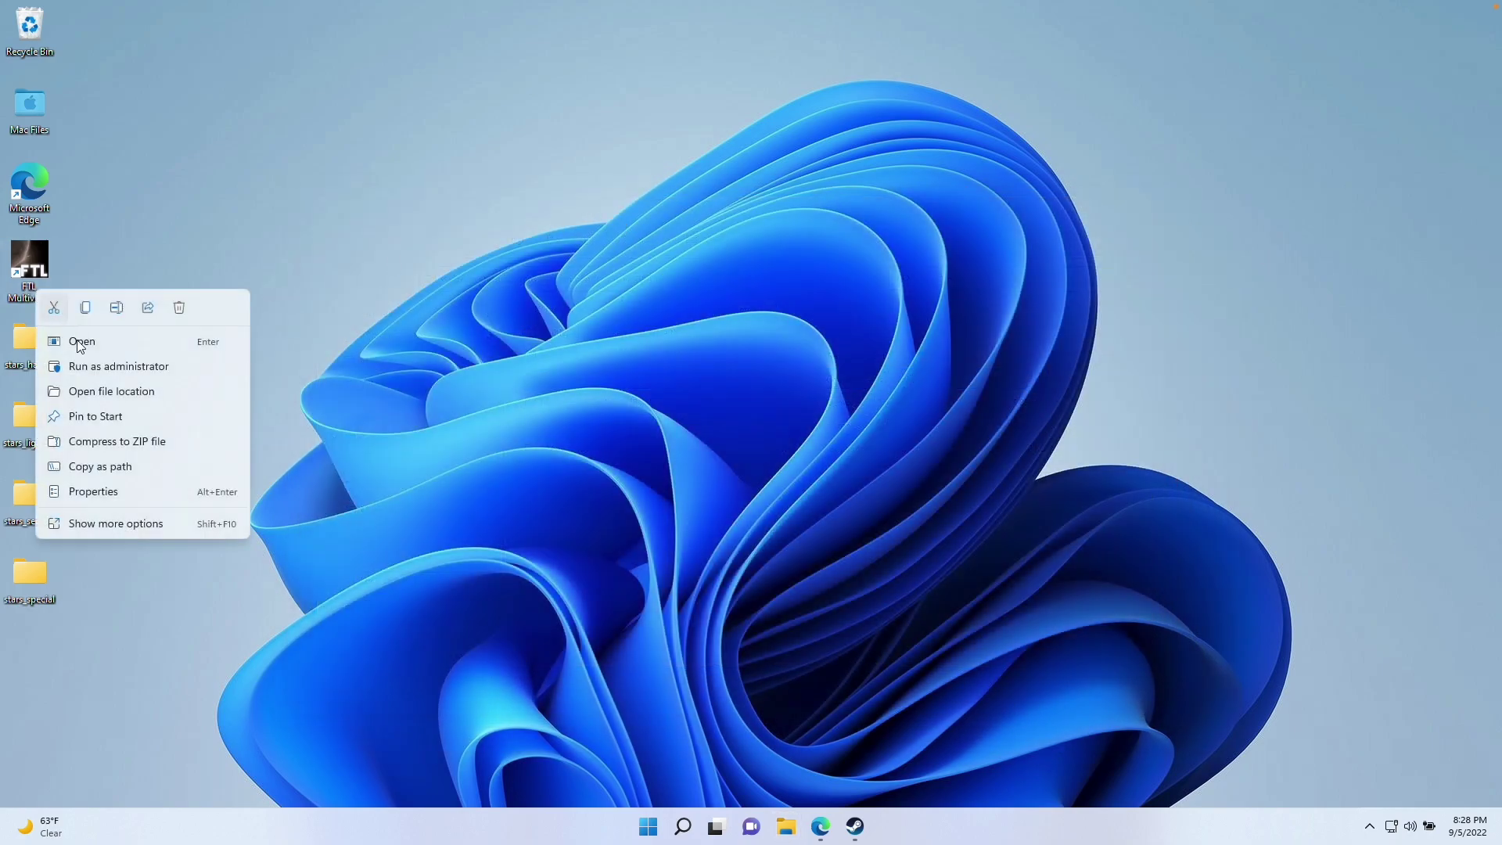
left_click(103, 499)
key("End")
left_click_drag(152, 439, 349, 452)
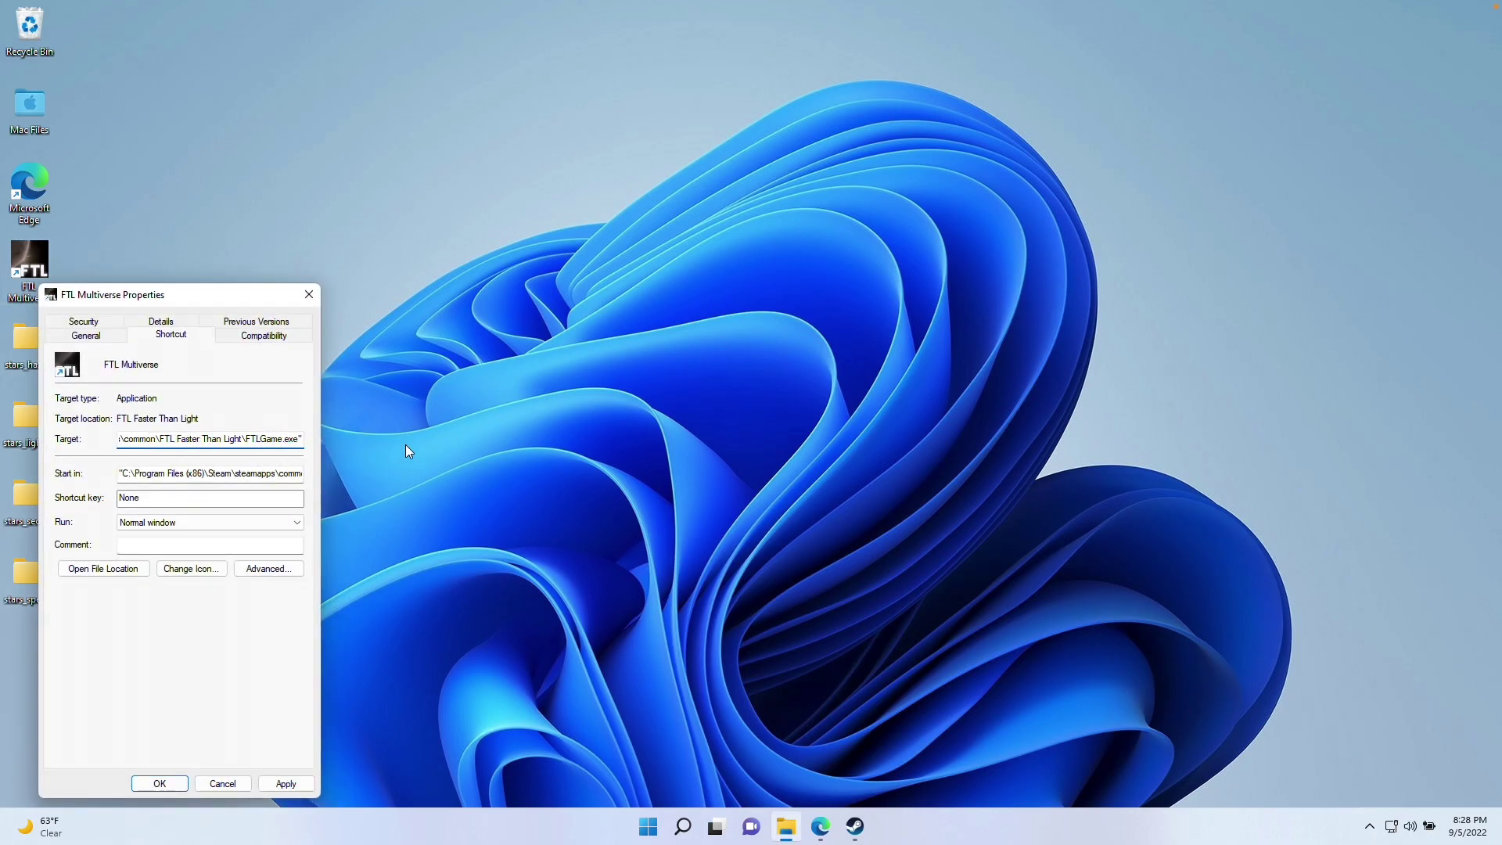
type("-opengl")
left_click(156, 784)
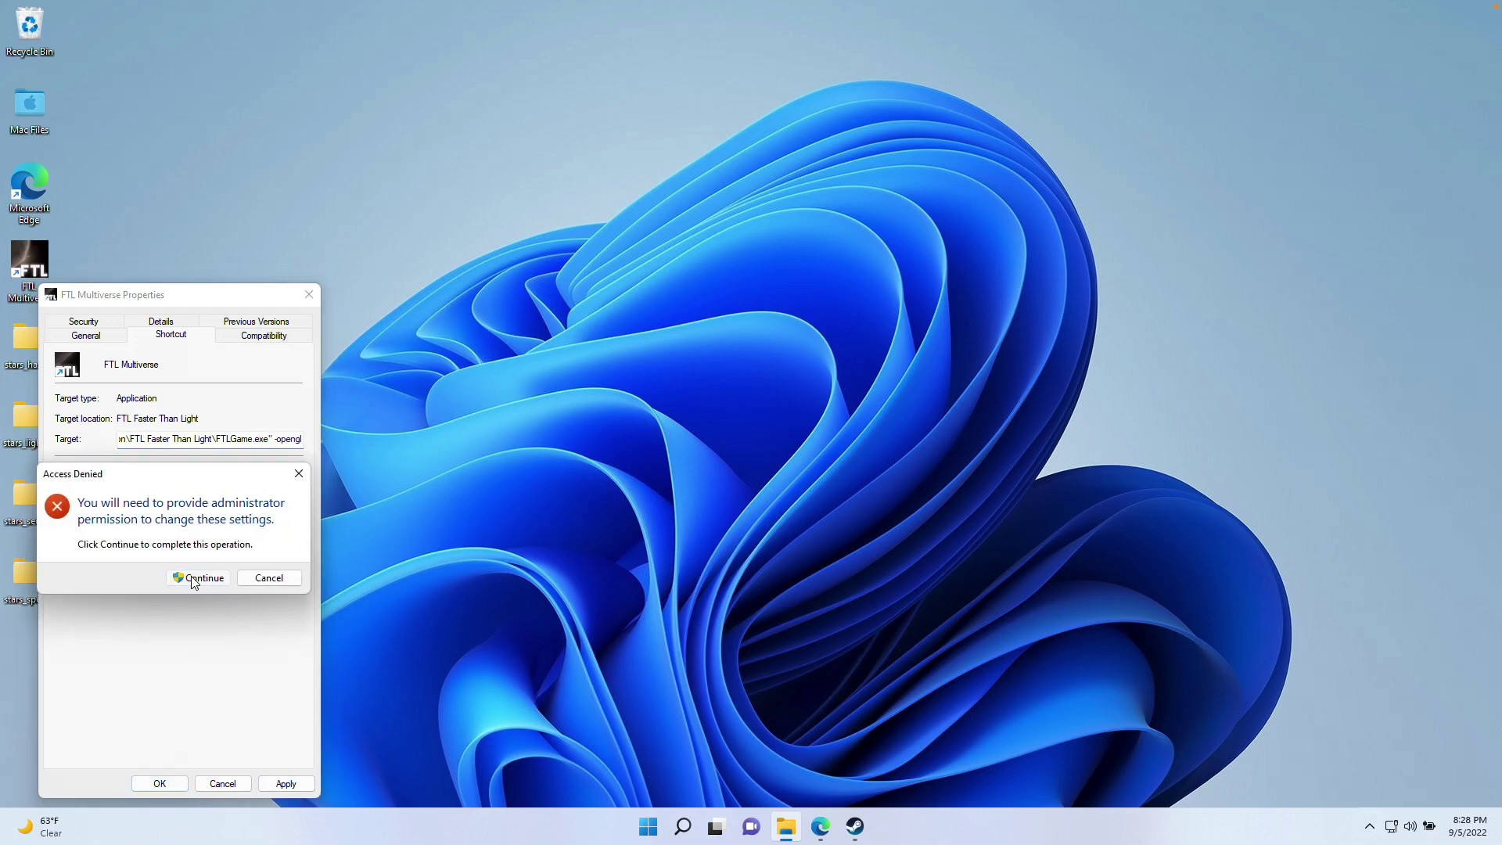
left_click(202, 574)
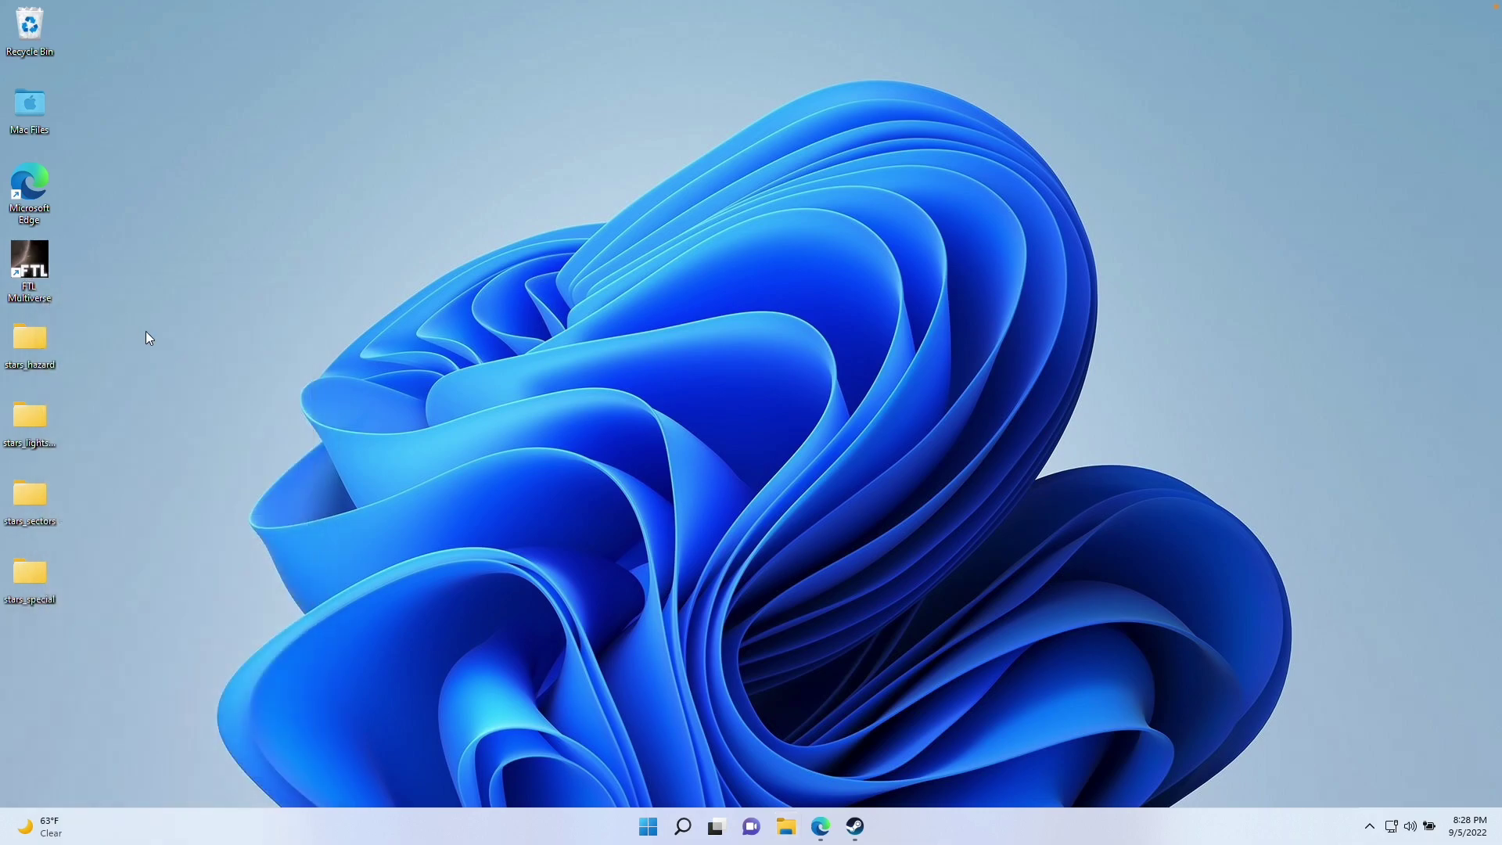
left_click_drag(118, 320, 1, 482)
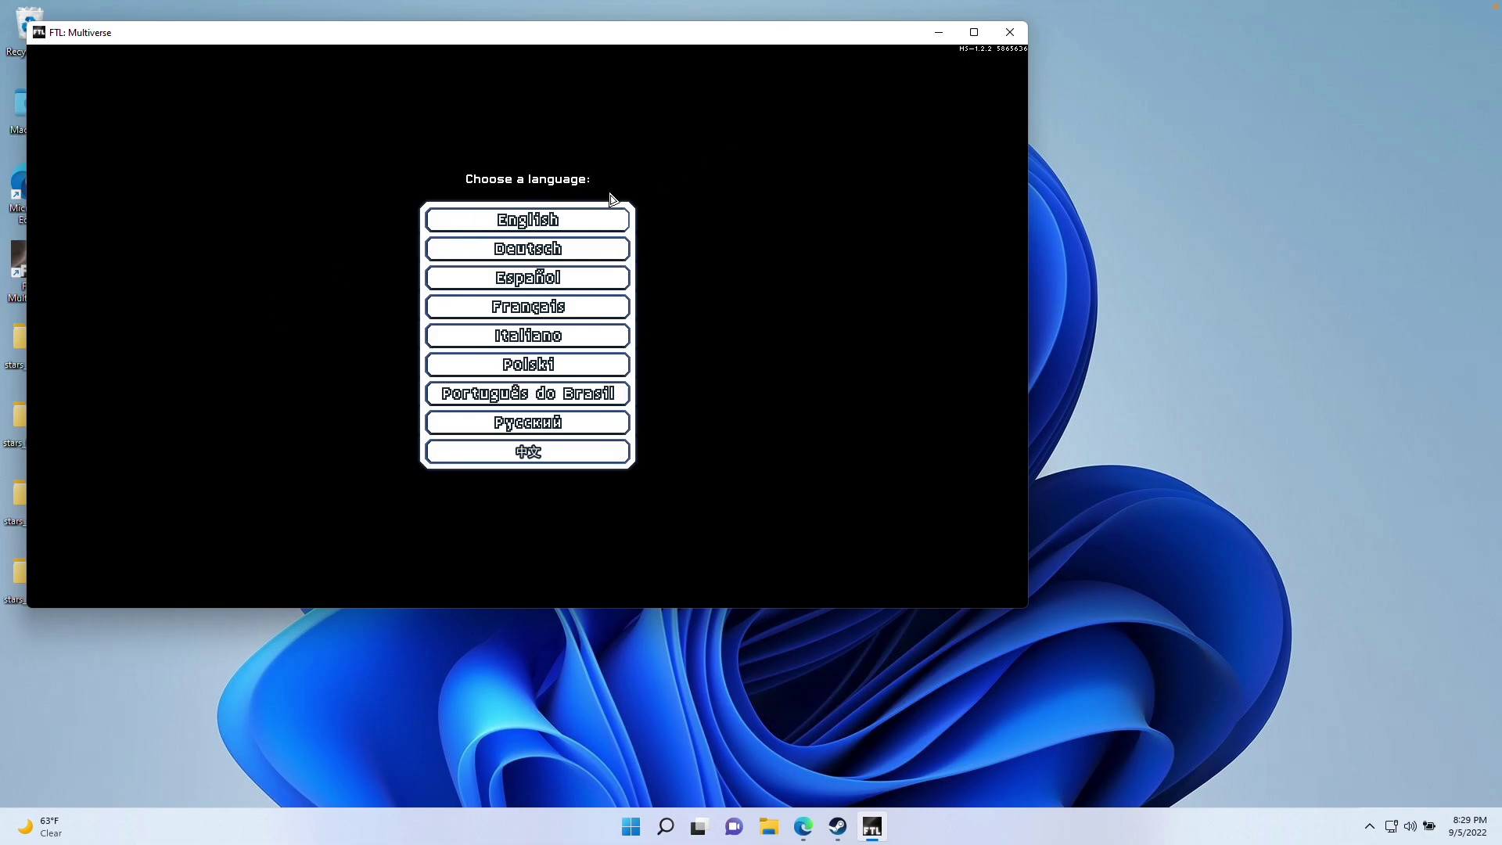
Start a new English game with the Superluminal and take the Defense Laser reward
left_click(602, 220)
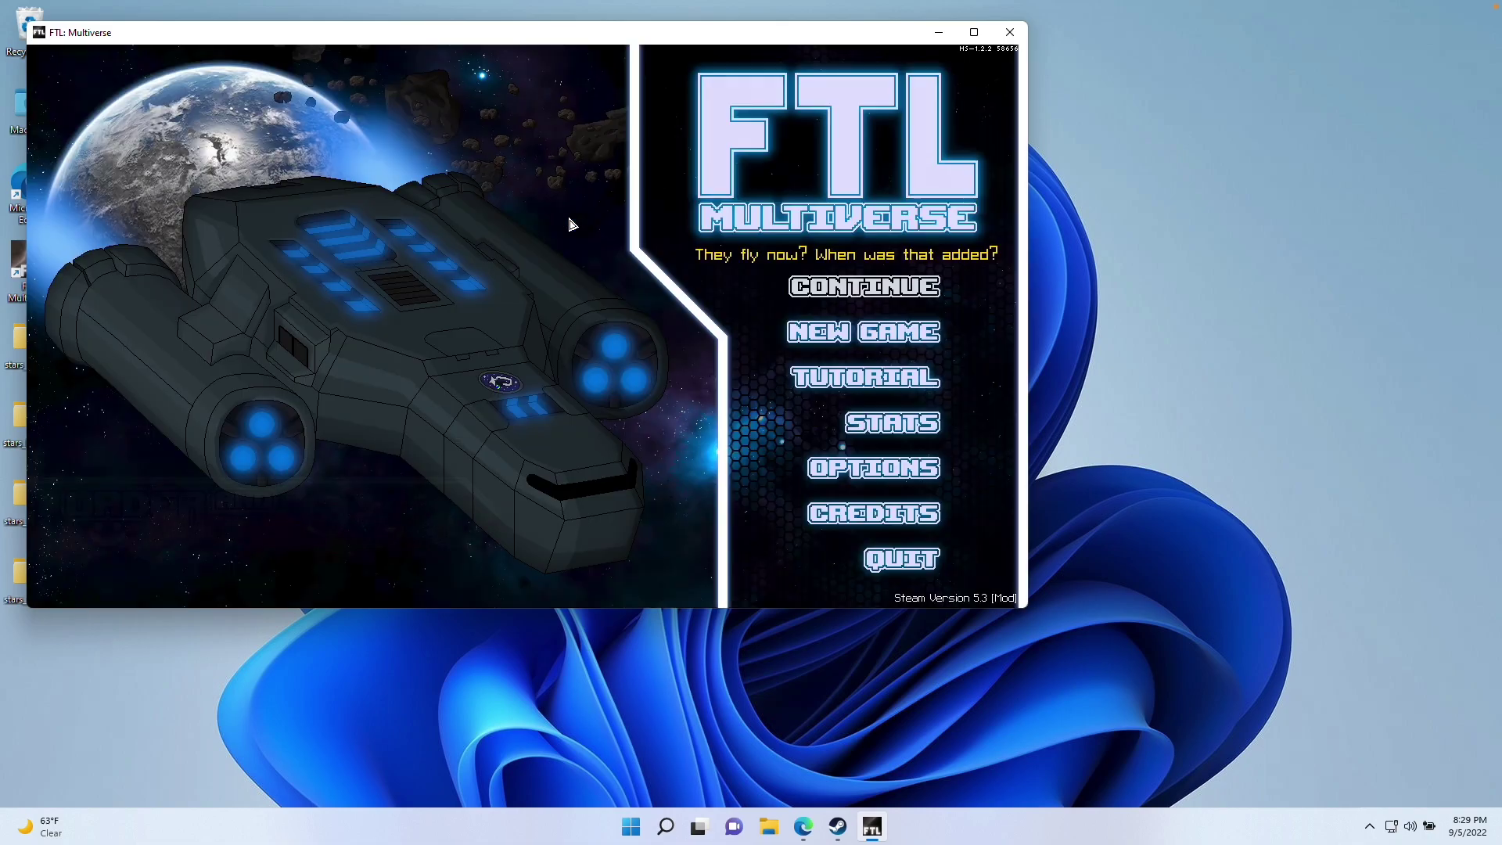
left_click(856, 330)
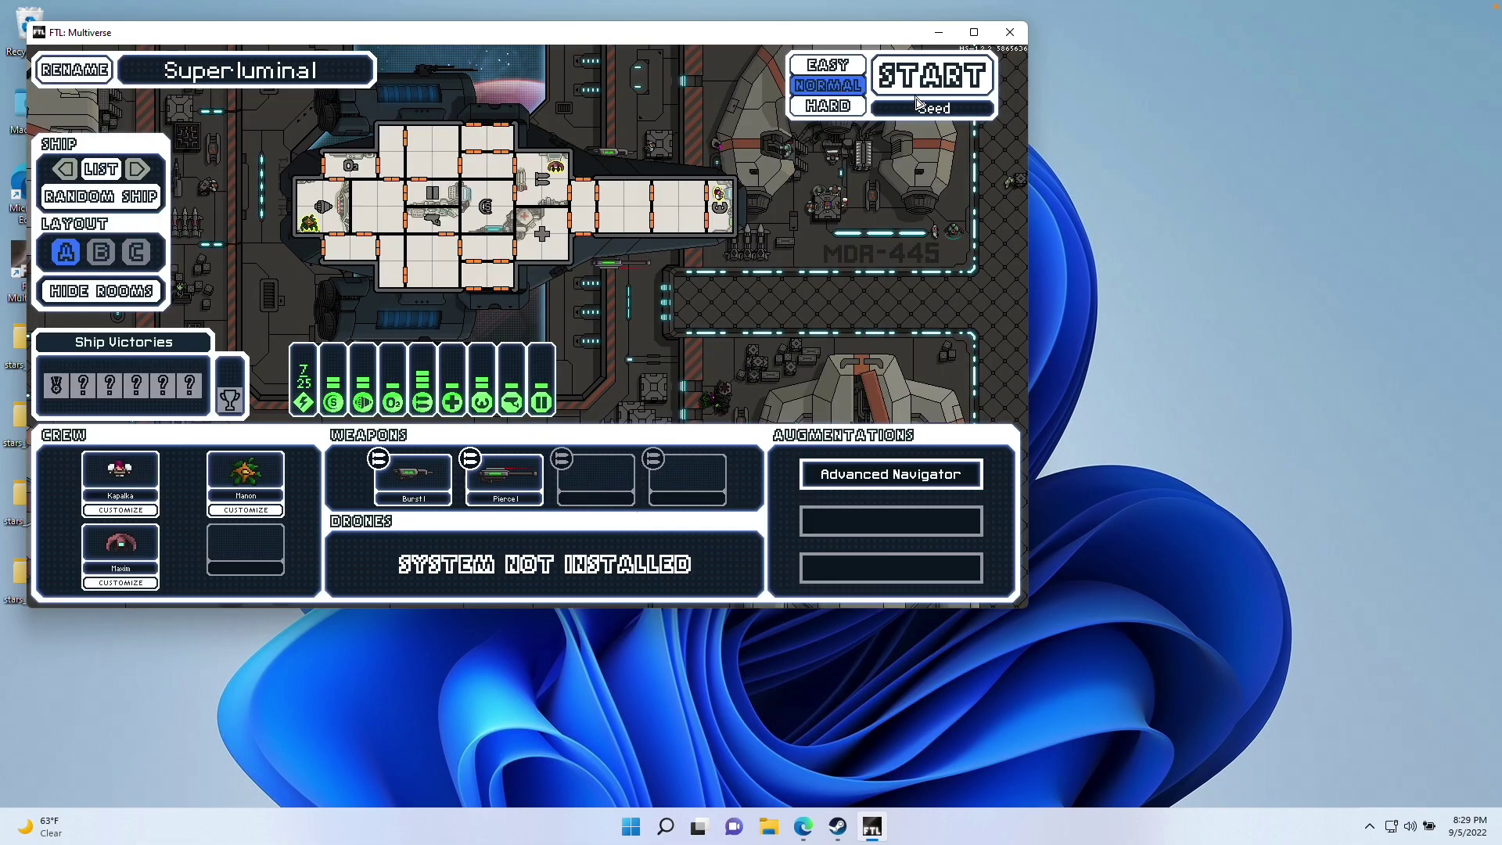
left_click(920, 84)
left_click(344, 300)
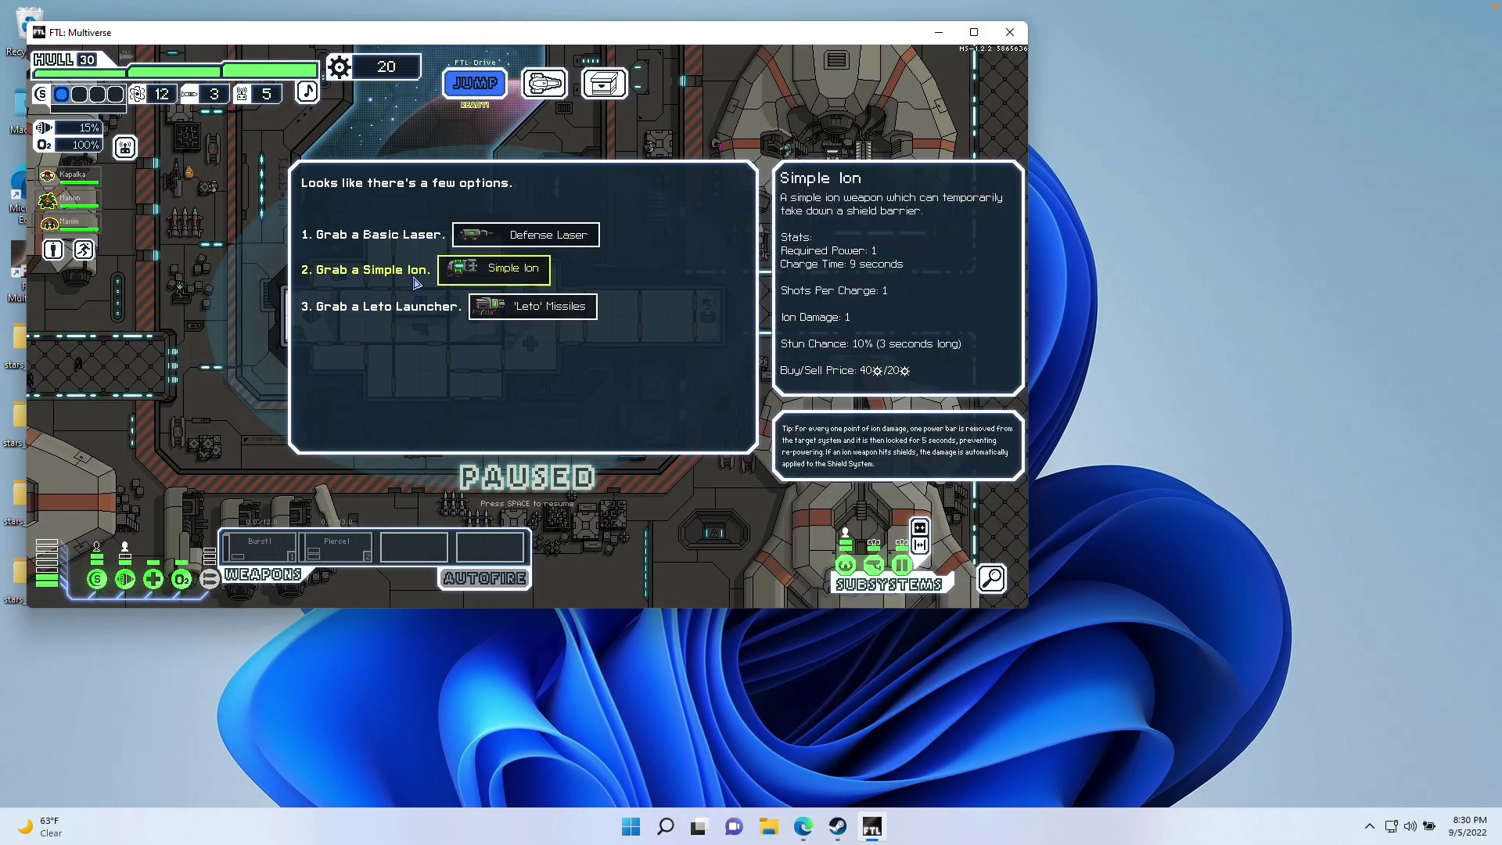
left_click(410, 234)
key("1")
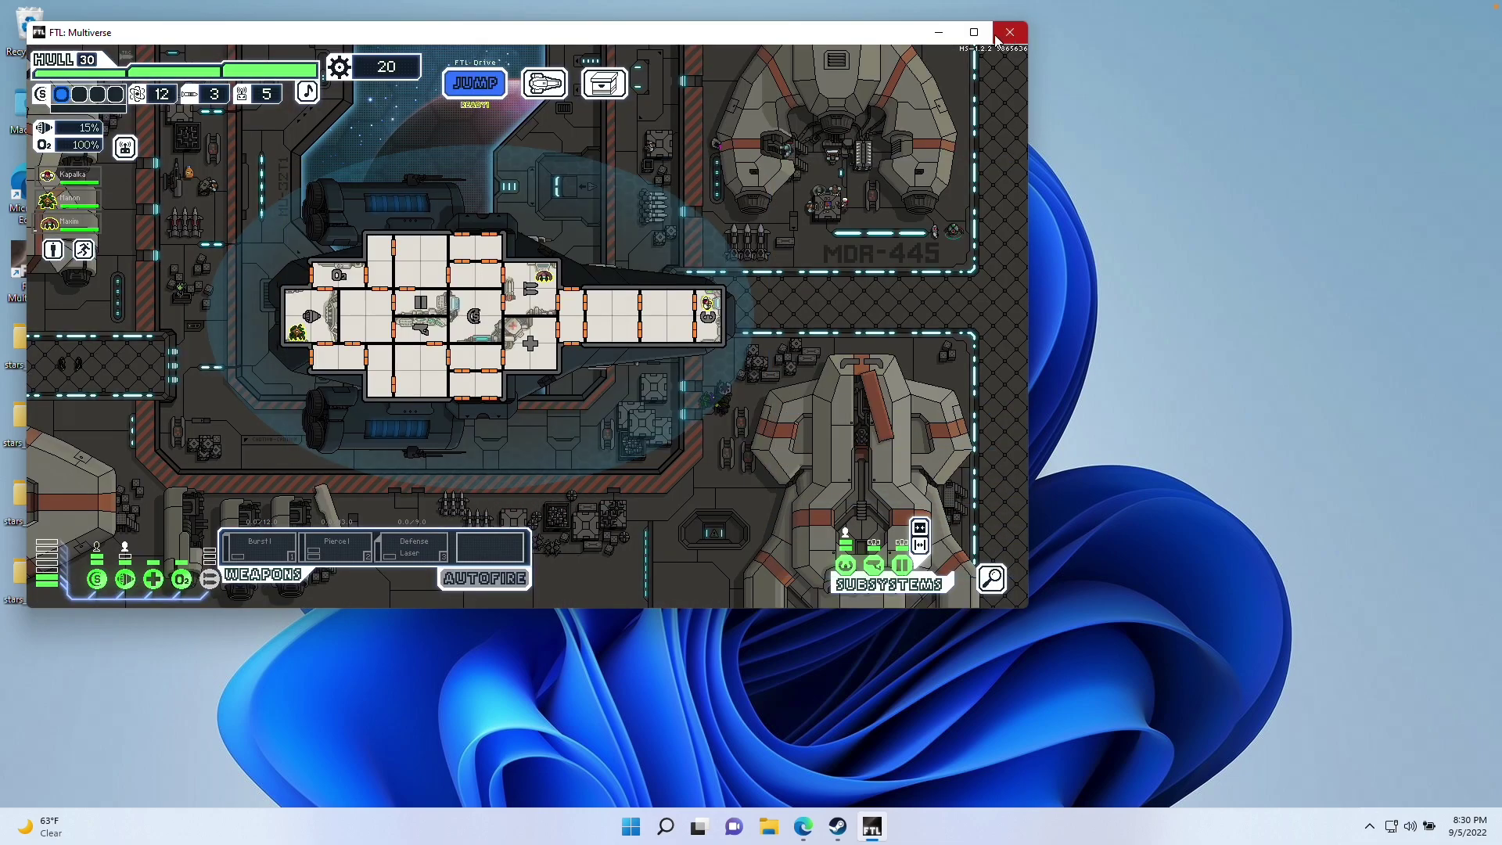
Turn on Fullscreen in the game's Options
left_click(989, 37)
left_click(407, 273)
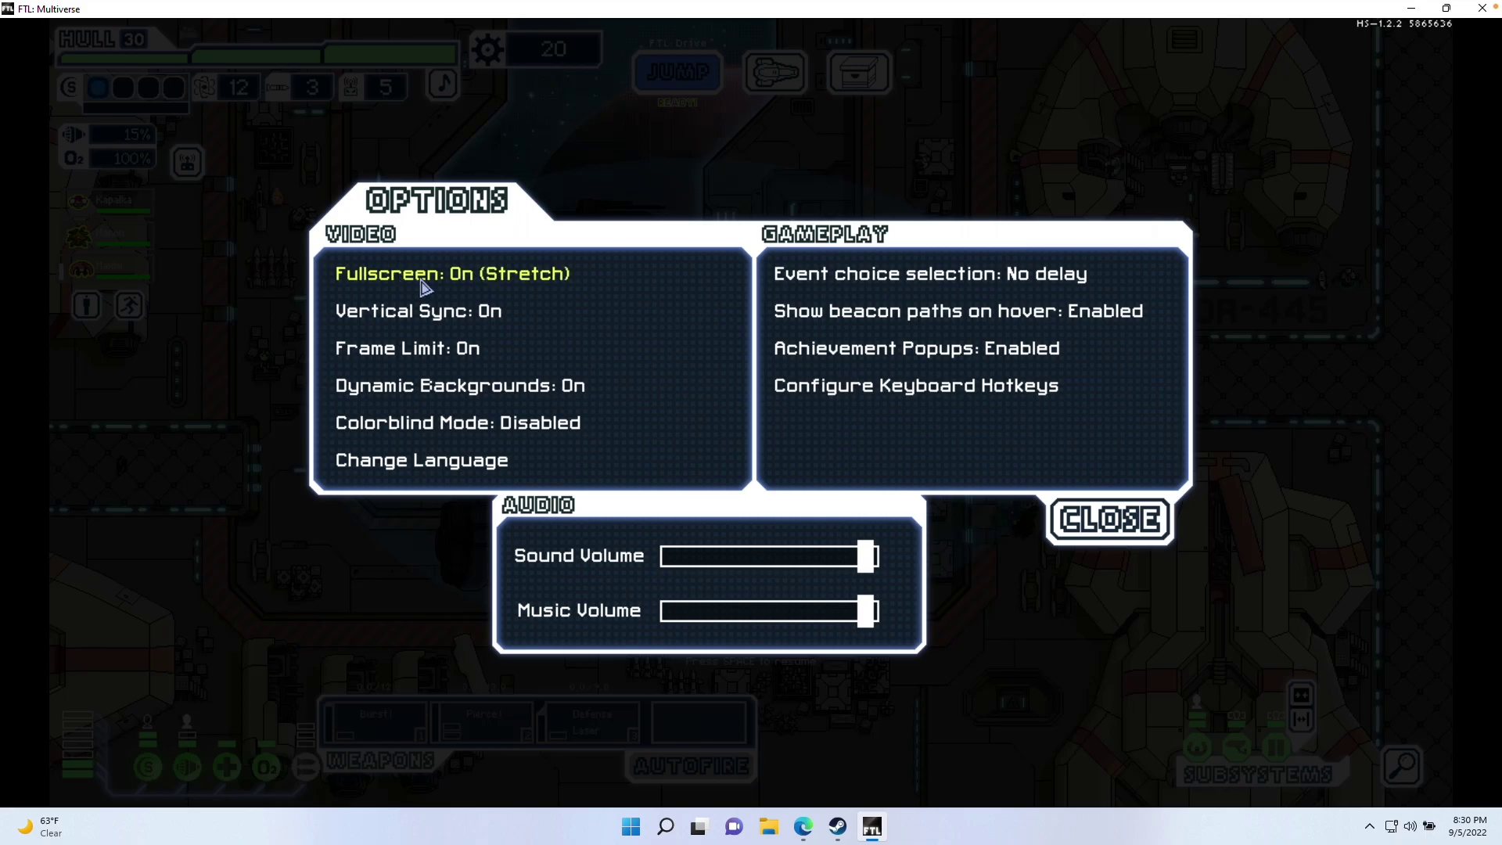
left_click(1111, 519)
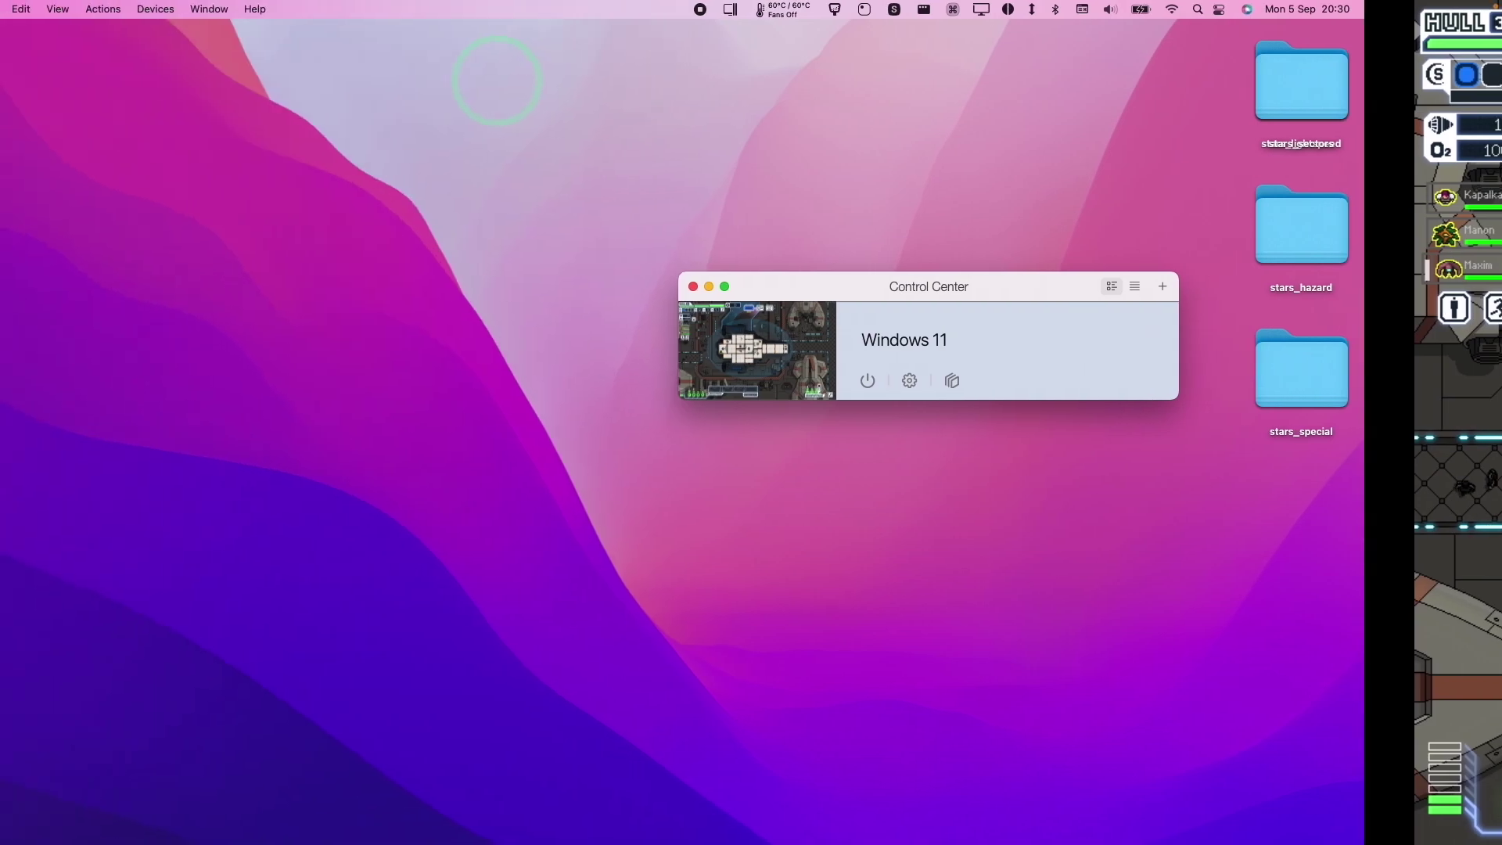
Send crew member Maxim to the weapons room
left_click(777, 346)
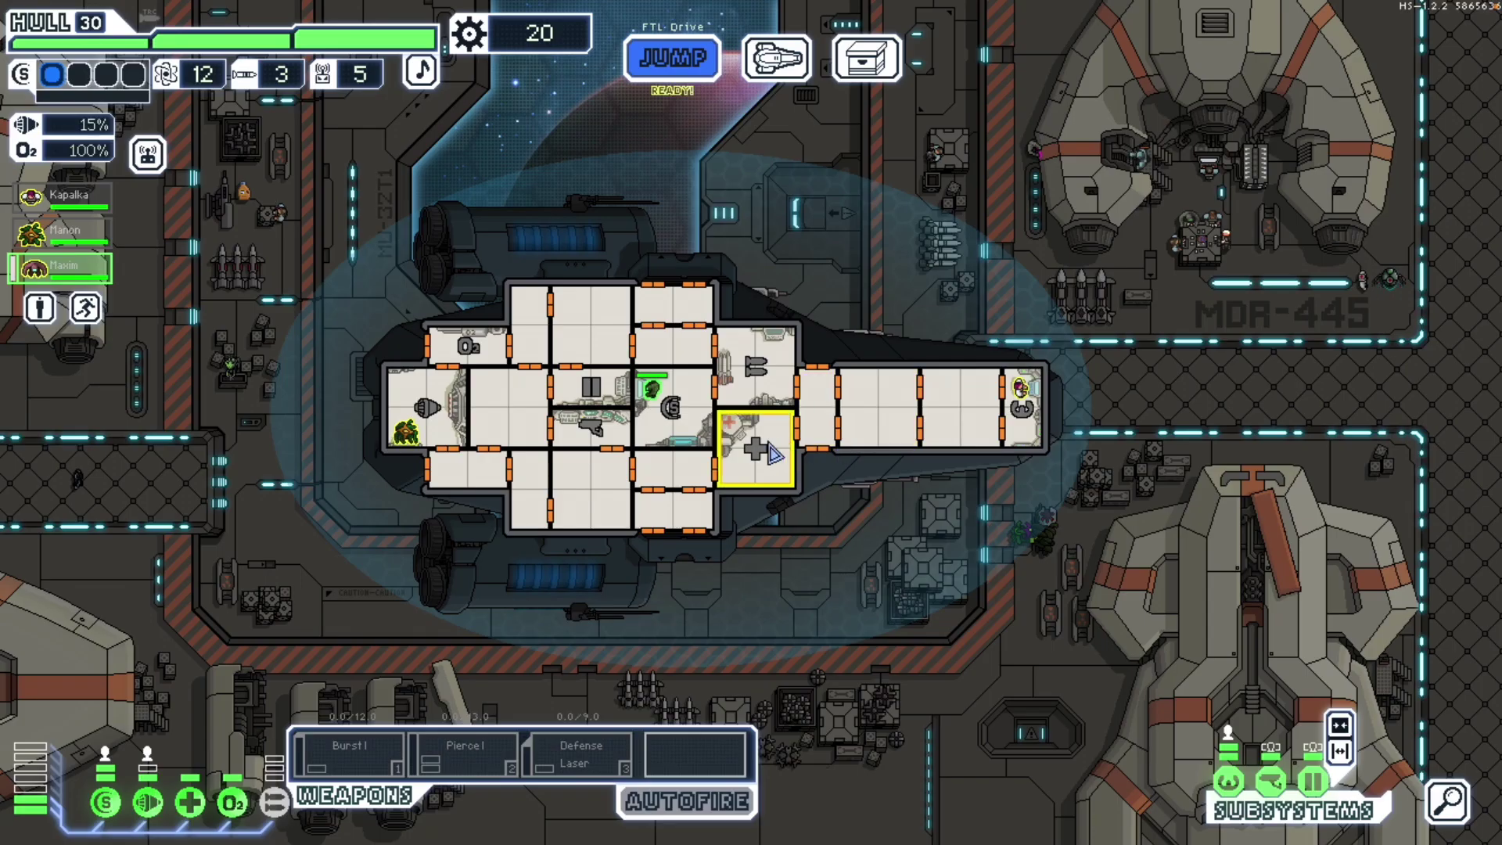
right_click(756, 372)
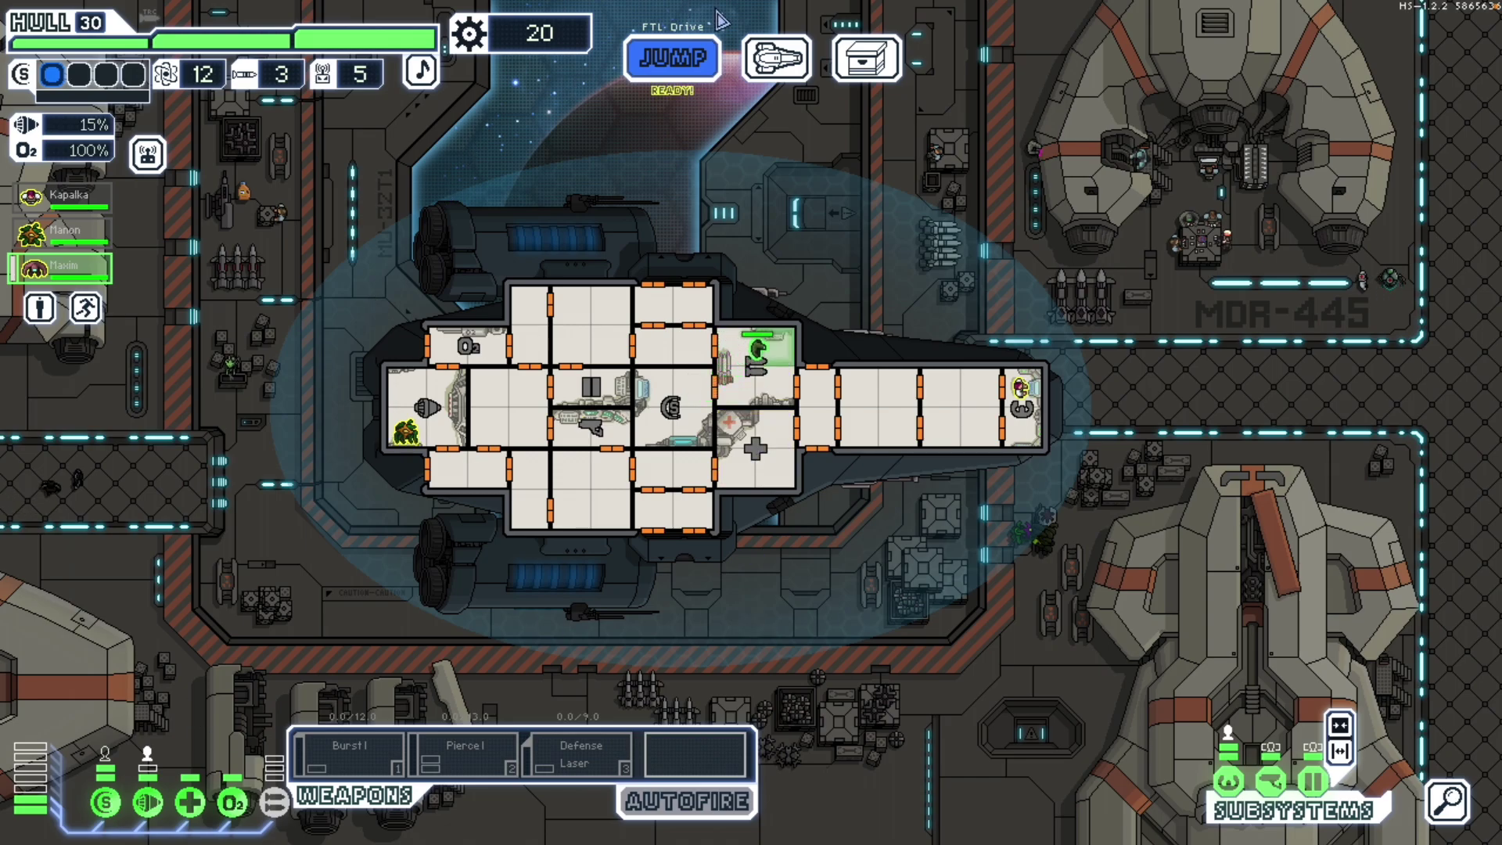
left_click(692, 62)
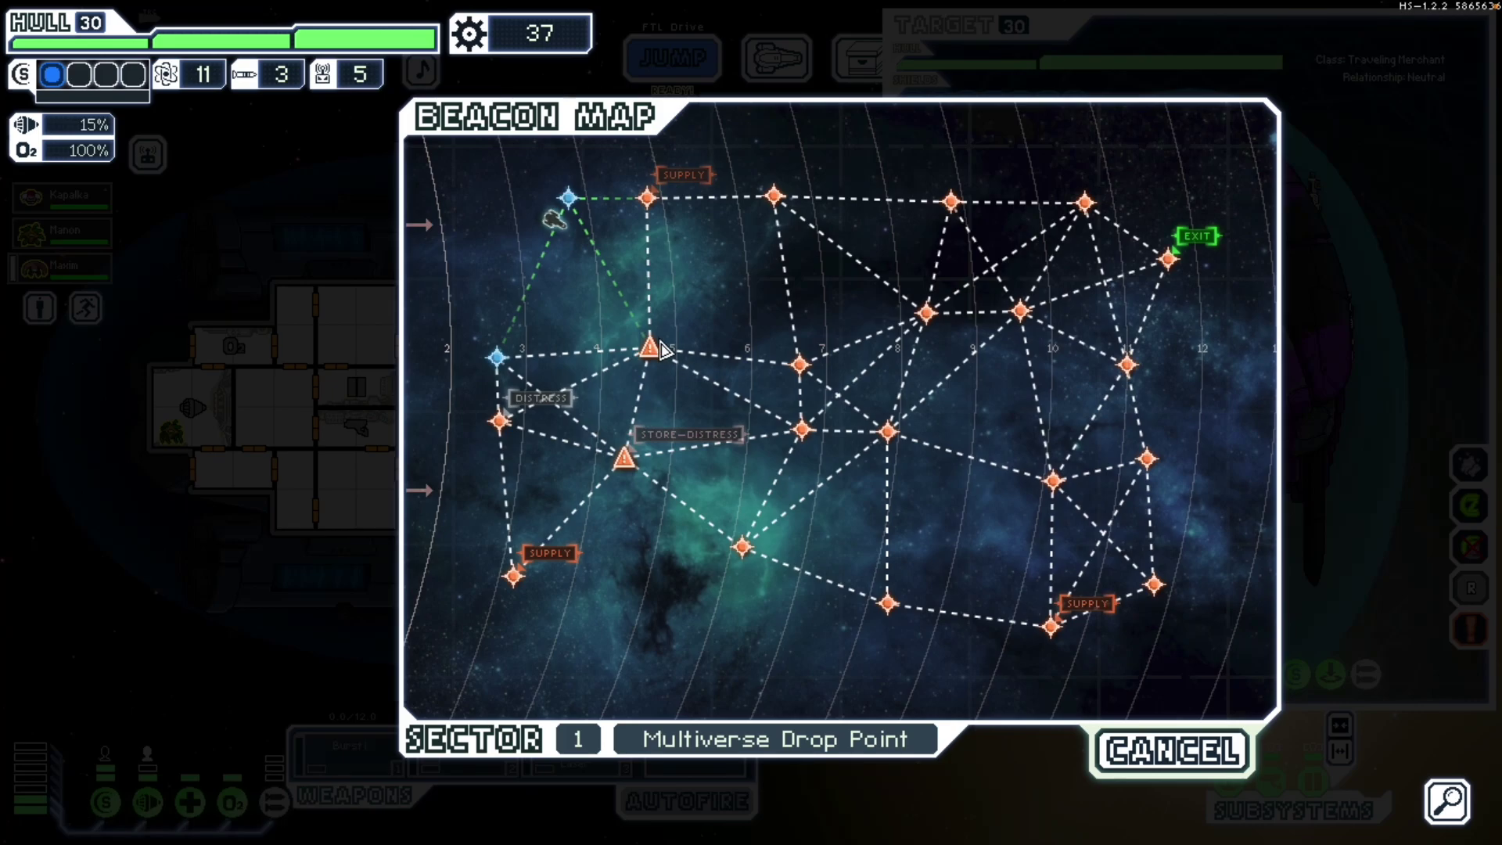
Jump to the hazard beacon and fire Pierce at the hostile transport's weapons room
left_click(656, 340)
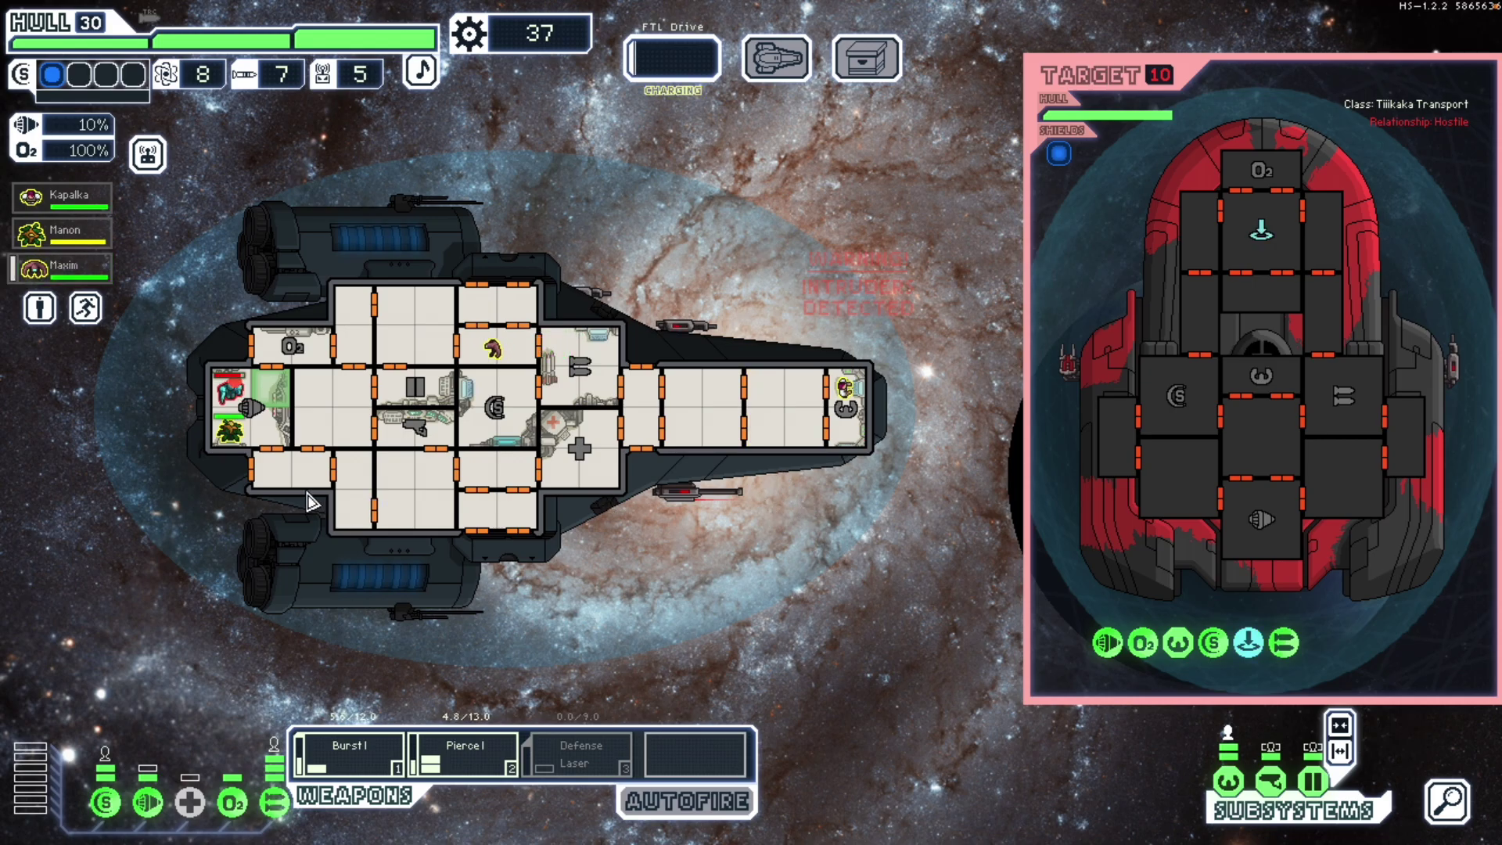
key("space")
key("2")
left_click(1344, 395)
key("space")
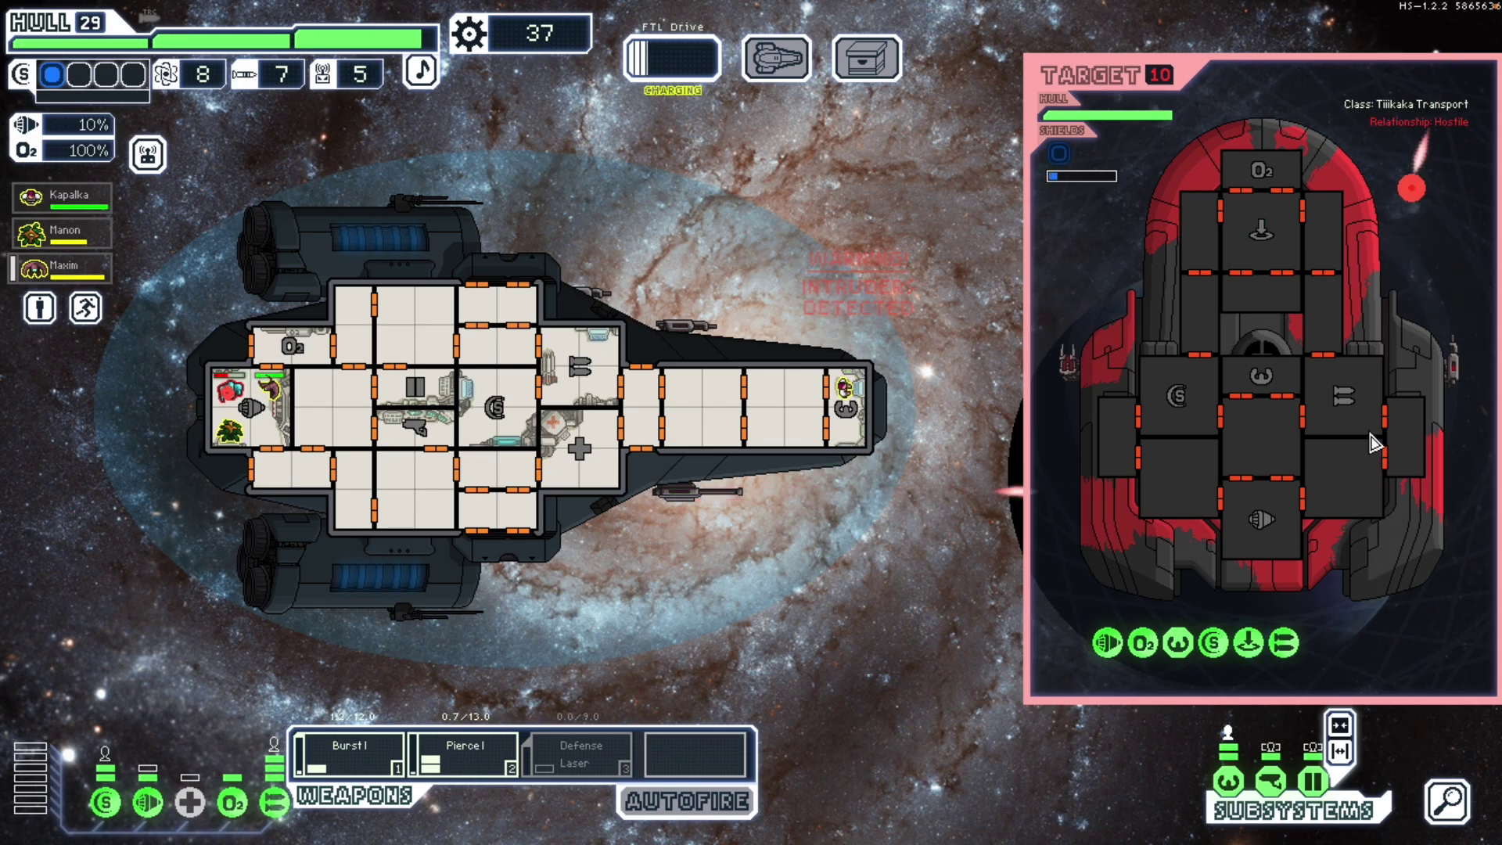
key("2")
left_click(1354, 392)
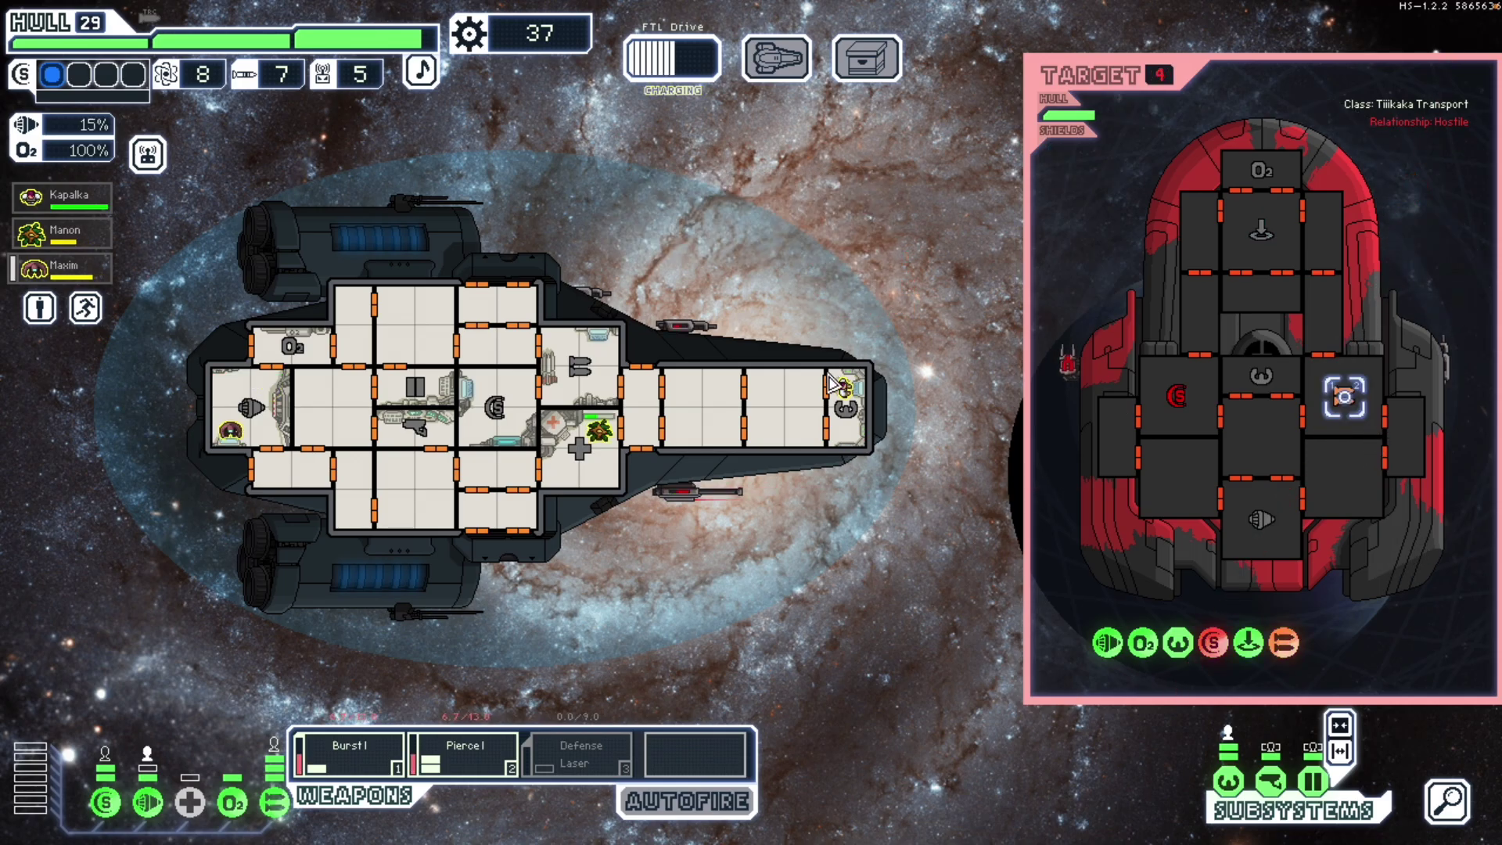
Move Manon to the room below the medbay, then return focus to macOS
left_click(596, 430)
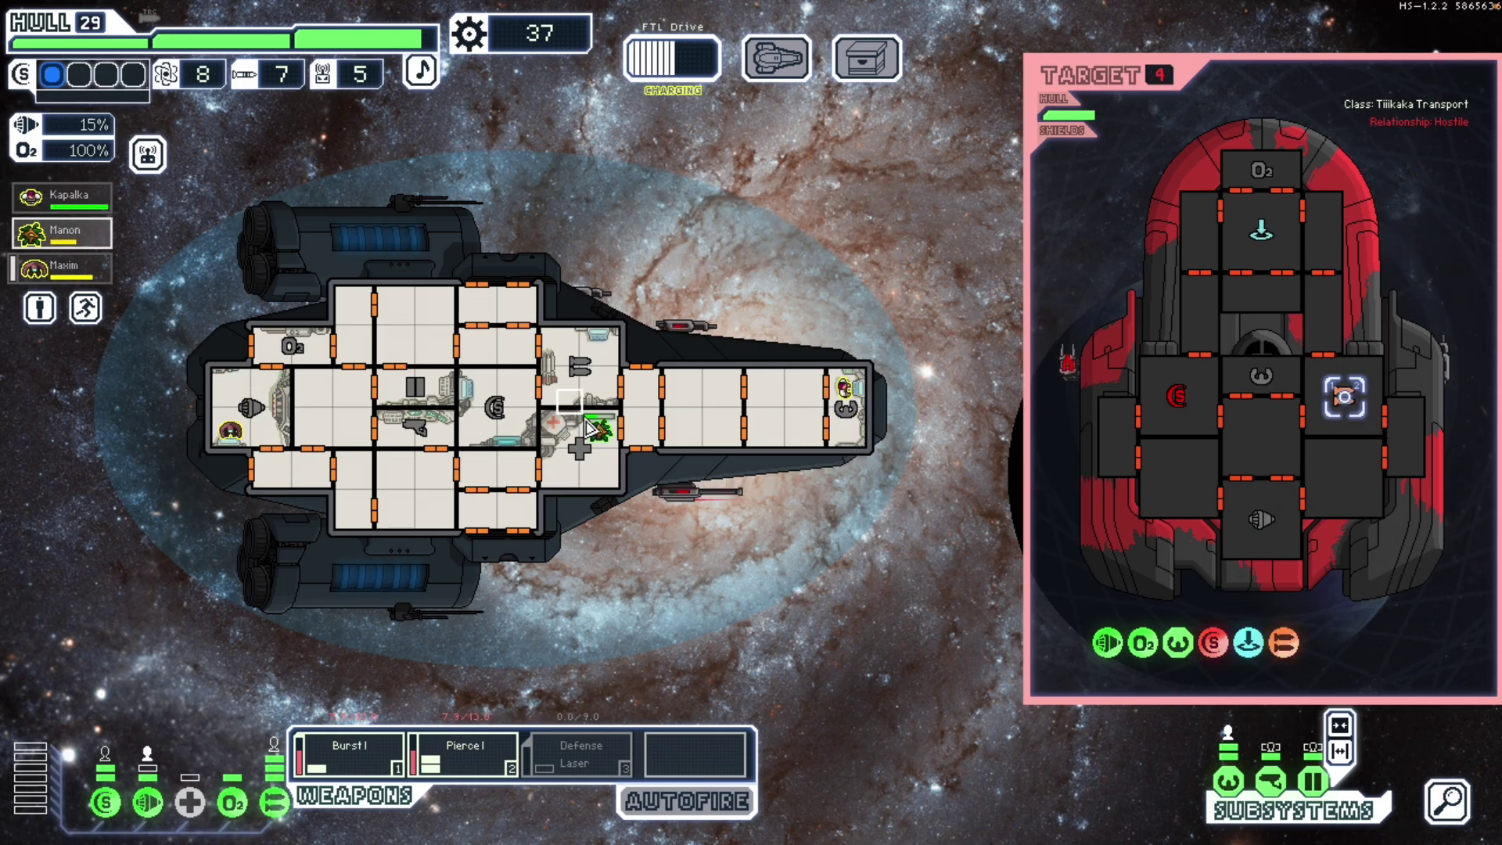
right_click(500, 487)
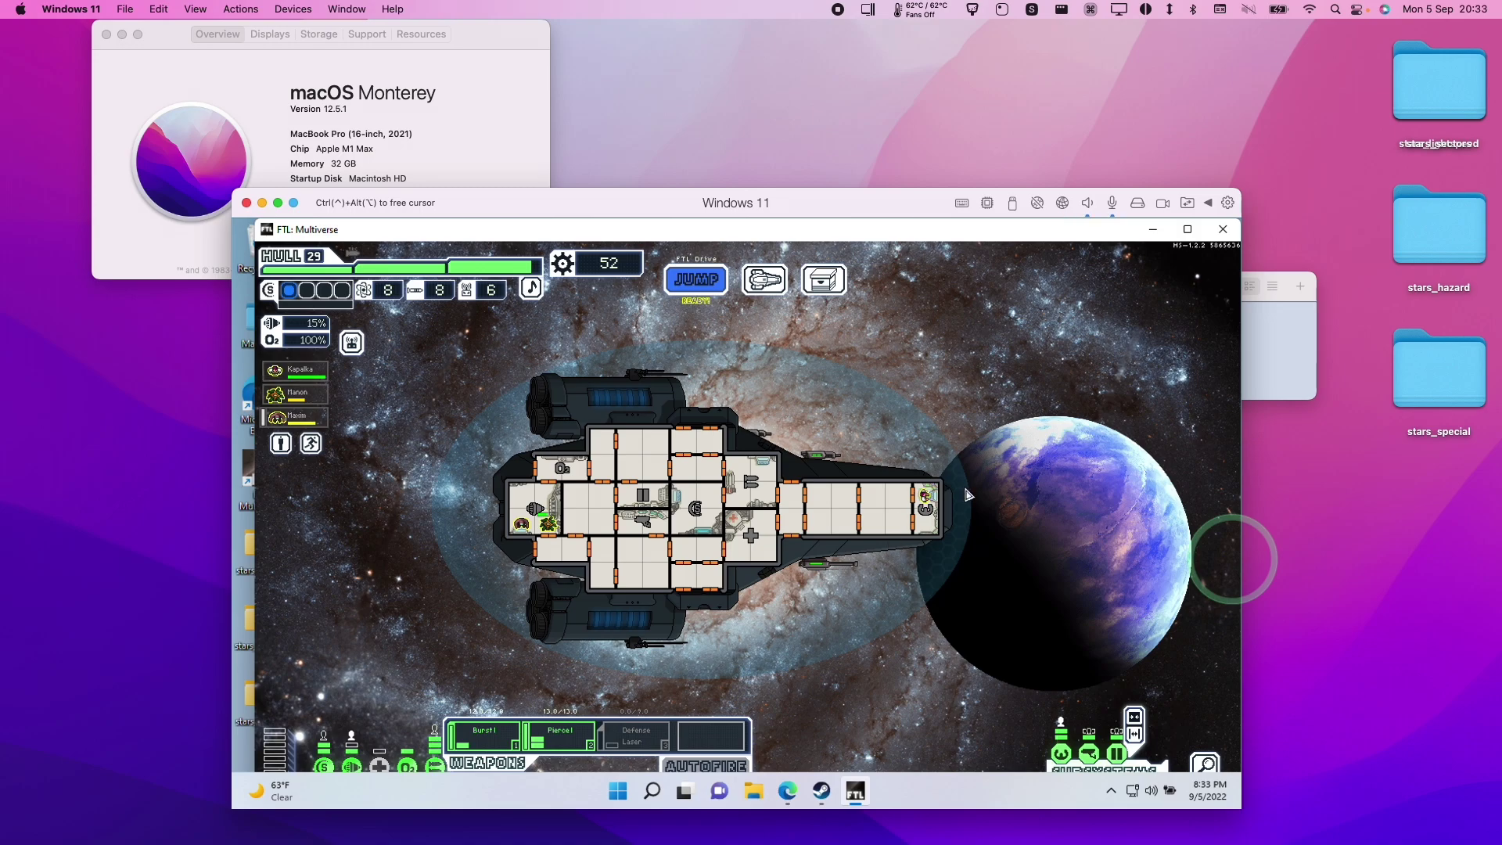
left_click(1236, 560)
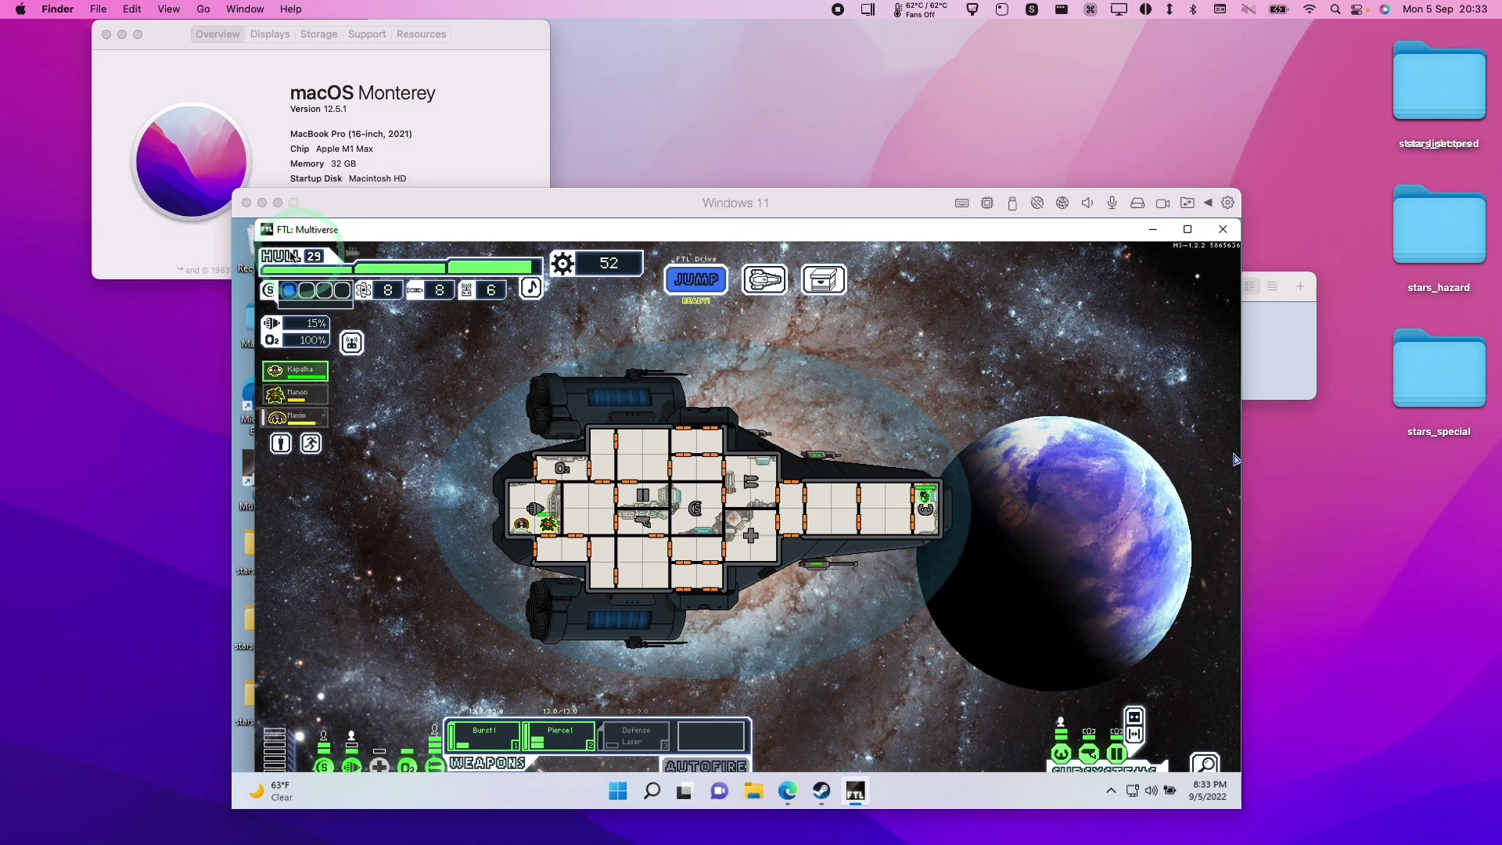